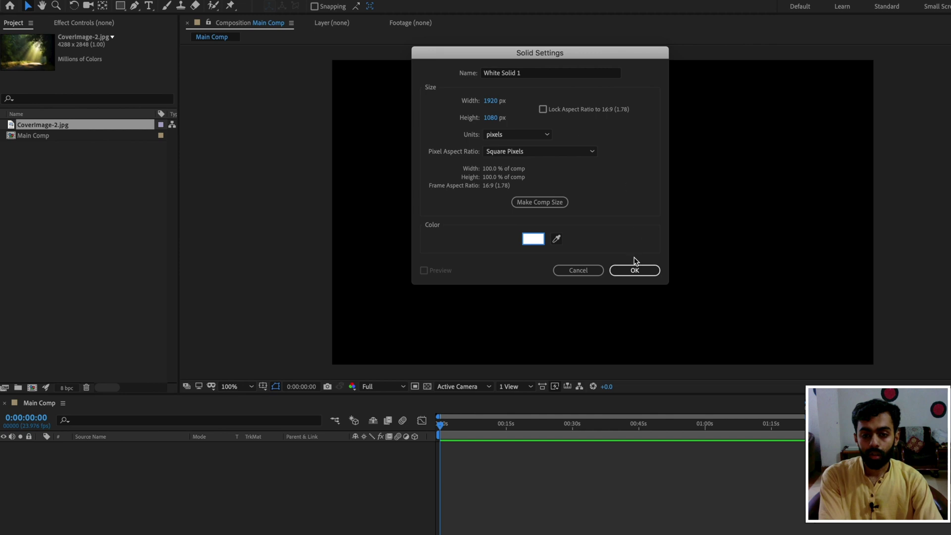
- Create a white 1920 x 1080 px solid as the background of Main Comp
click(638, 271)
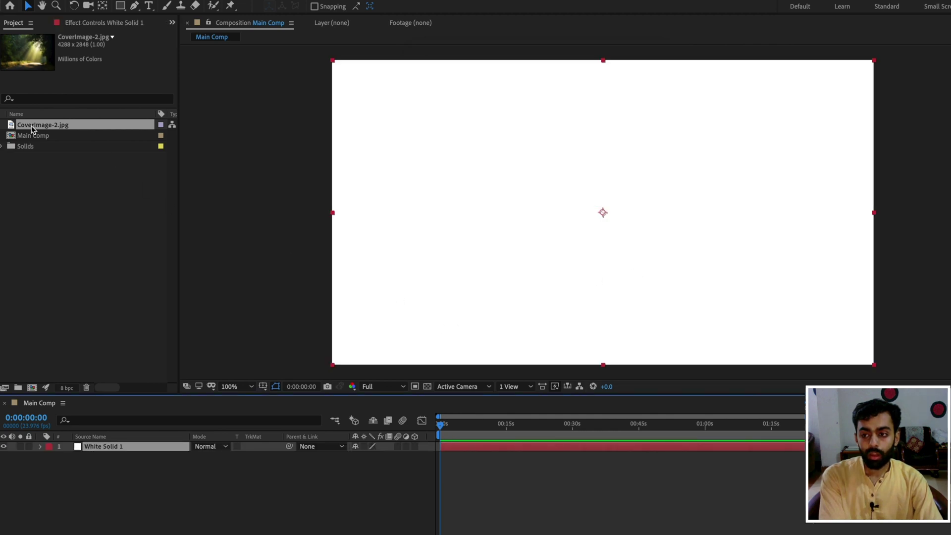
click(39, 154)
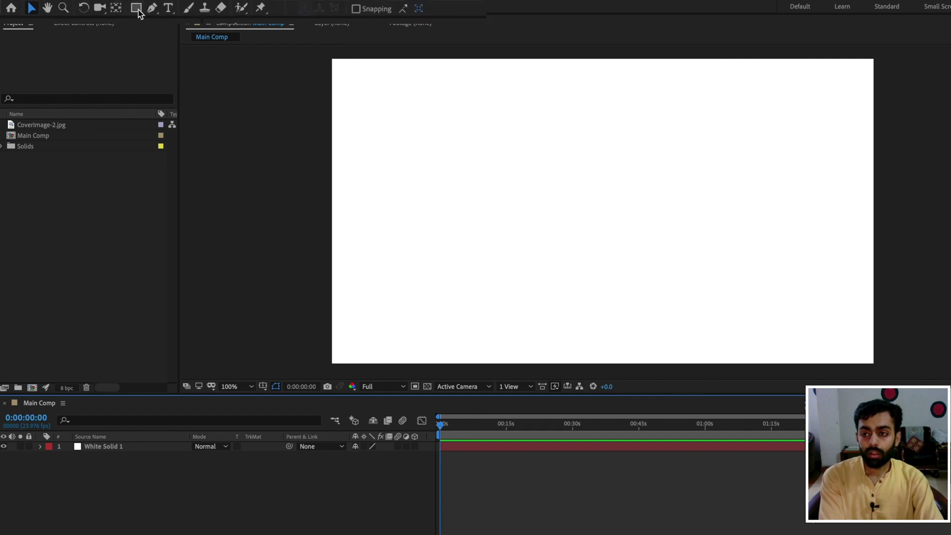
- Draw a square with a 3 px red stroke on its own shape layer, slightly above the composition's centre
click(185, 16)
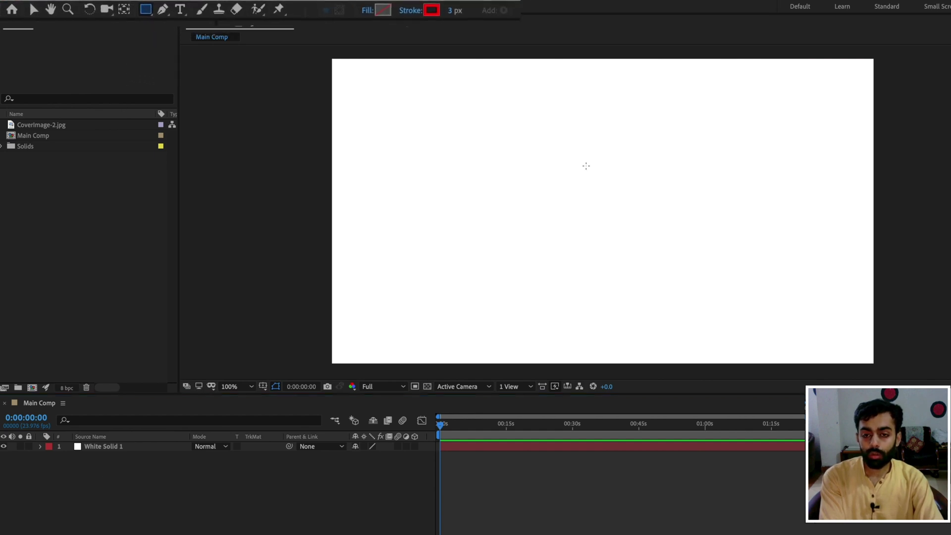
mouse_move(520, 116)
mouse_down()
mouse_move(664, 253)
mouse_move(595, 192)
mouse_move(593, 176)
mouse_move(659, 254)
mouse_up()
click(139, 451)
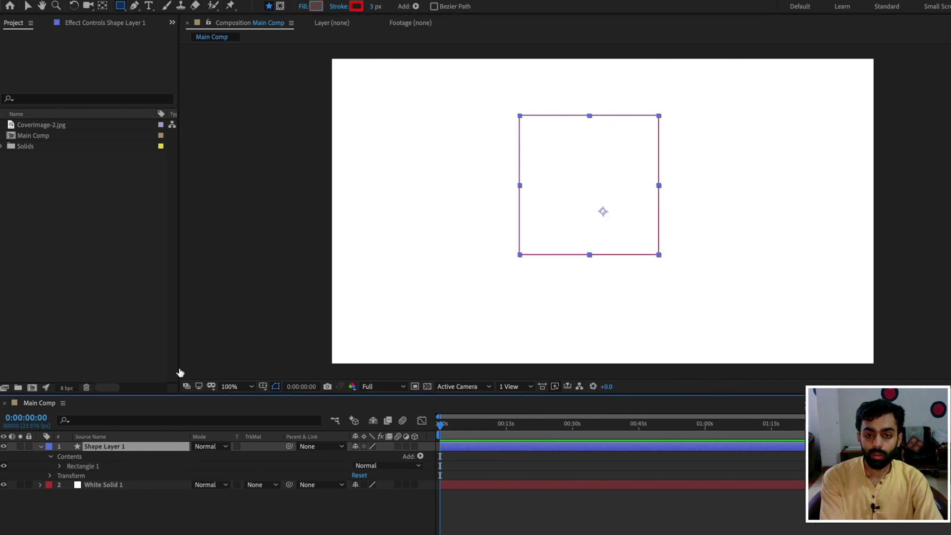
- Fill the square with the solid red colour FB0000 at 100% opacity
click(317, 6)
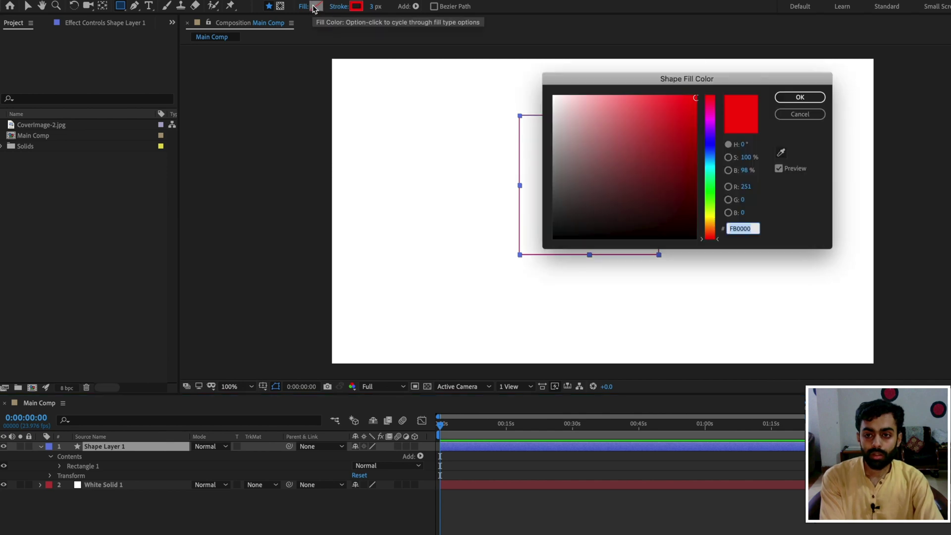
click(799, 97)
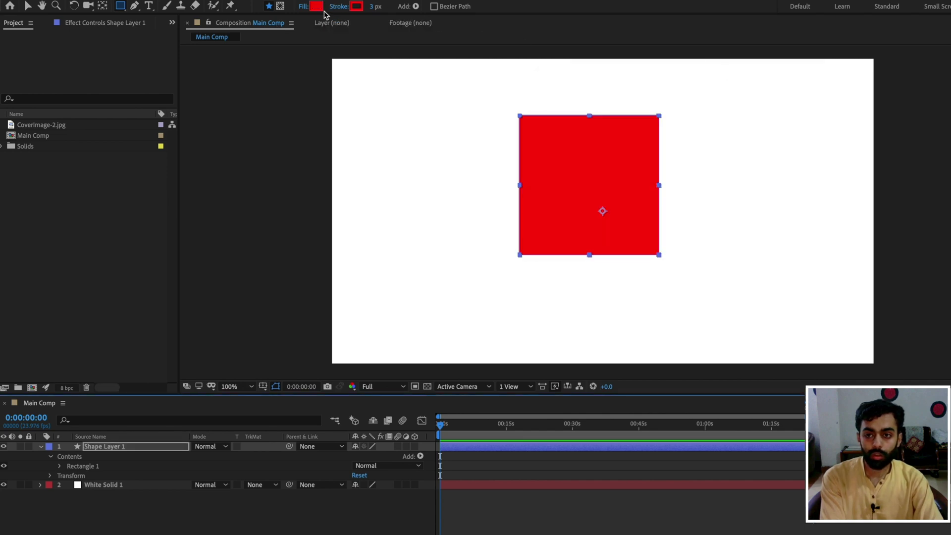
click(303, 8)
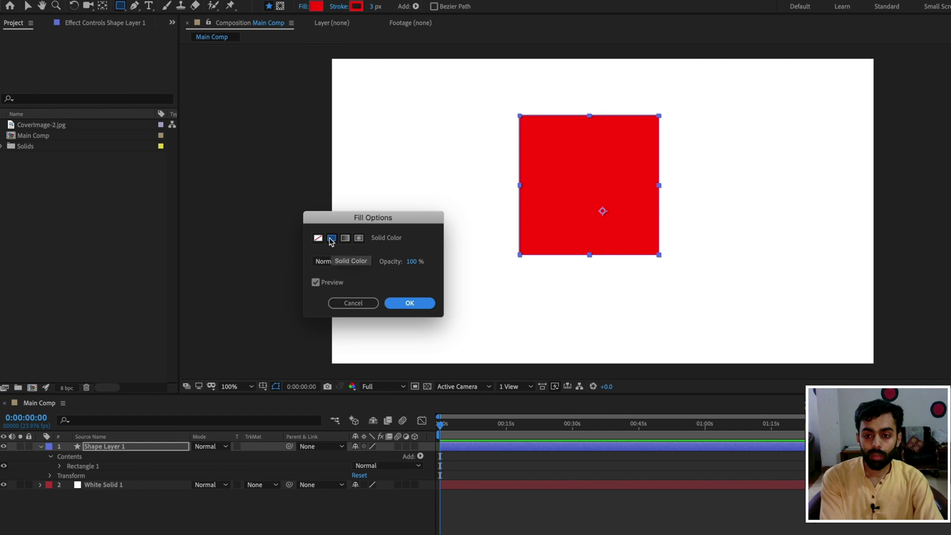
click(416, 304)
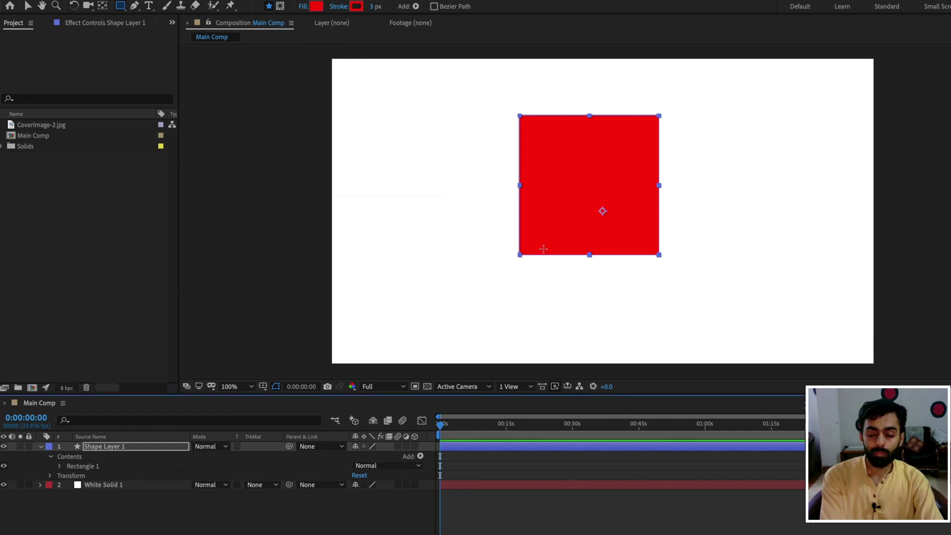
- Nudge the red square slightly to the right, towards the composition's vertical centre line
key(v)
key(shift+Right)
key(shift+Right)
key(Left)
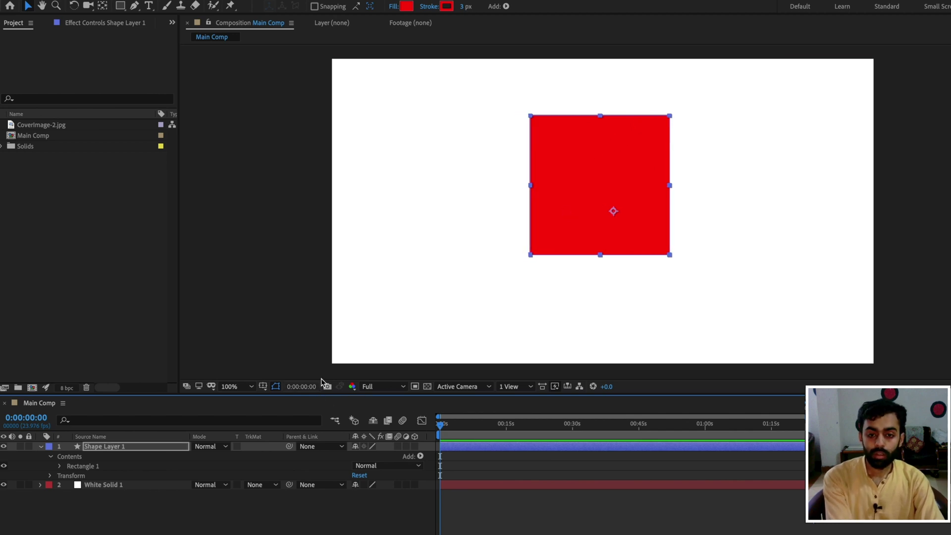
- Show the proportional grid and nudge the red square down and sideways to centre it on the grid's middle lines
click(264, 387)
click(298, 407)
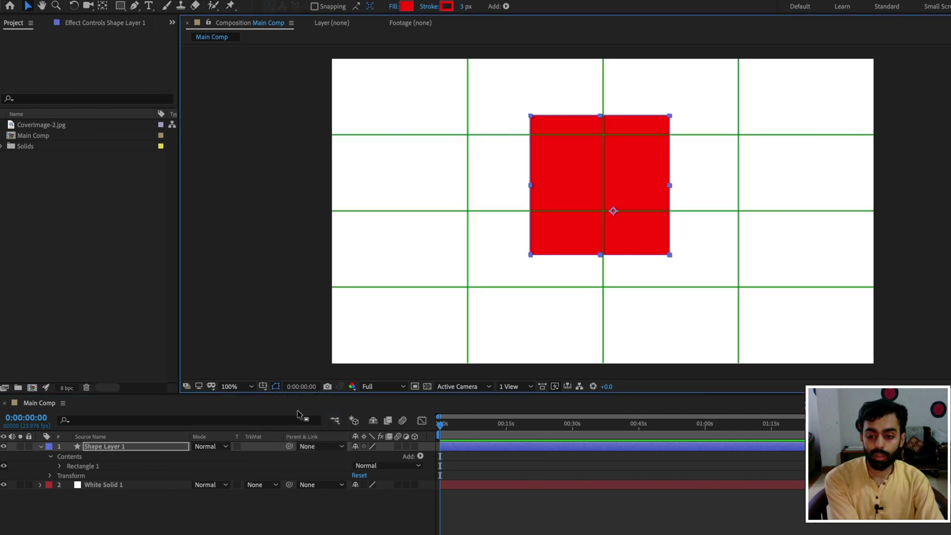
key(shift+Down)
key(shift+Down)
key(shift+Down)
key(shift+Down)
key(shift+Left)
key(shift+Right)
key(shift+Right)
key(shift+Right)
key(shift+Left)
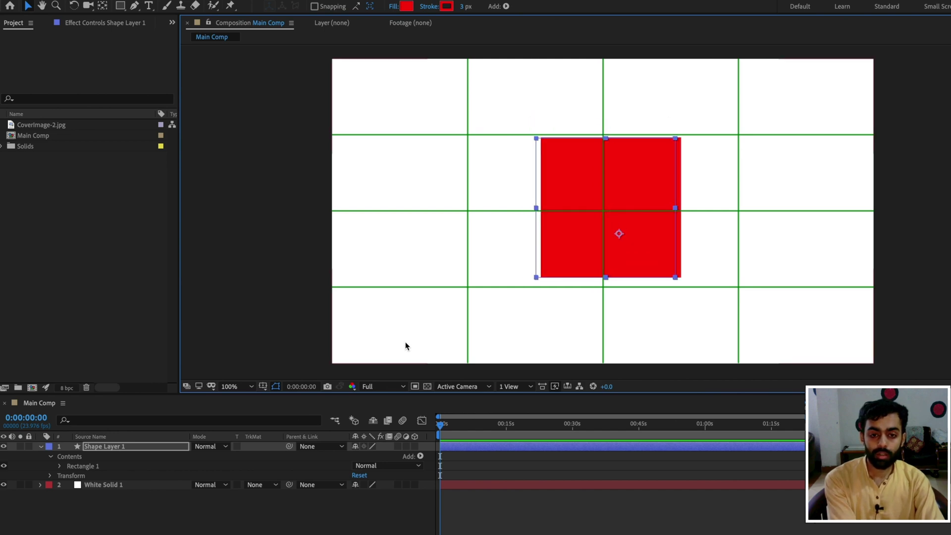
key(shift+Down)
key(shift+Left)
key(shift+Right)
key(shift+Left)
key(shift+Up)
key(Down)
key(Down)
key(Down)
key(Down)
key(Down)
key(Right)
key(Right)
key(Right)
- Deselect and collapse Shape Layer 1, and hide the proportional grid
click(171, 513)
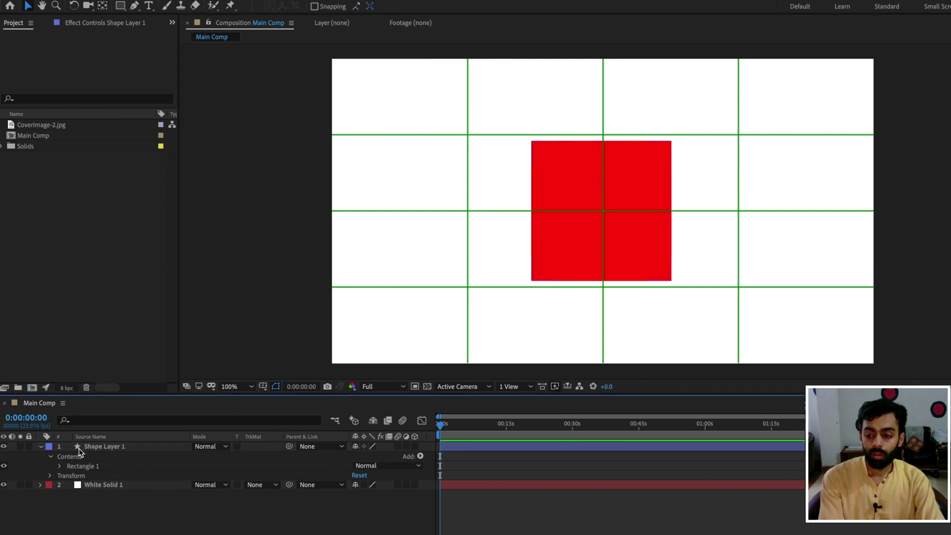
click(41, 447)
click(263, 387)
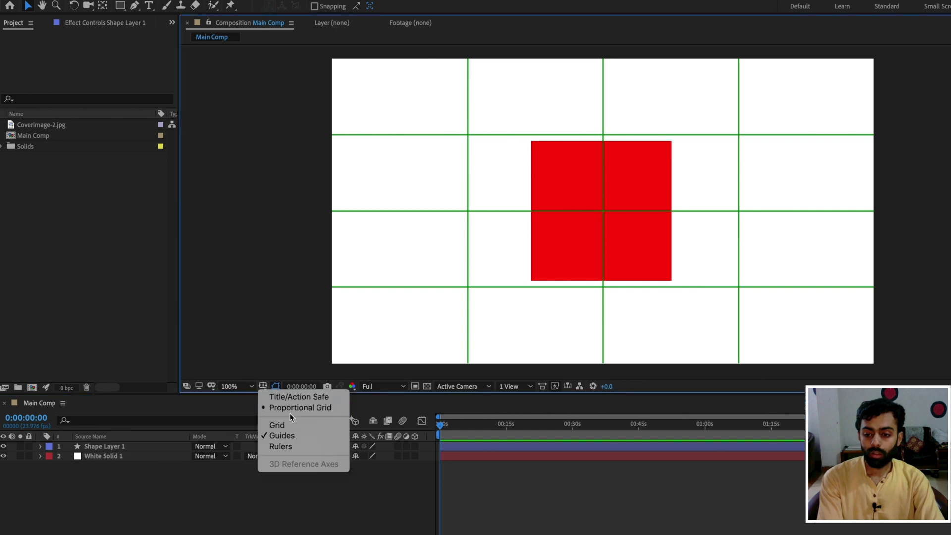
click(287, 403)
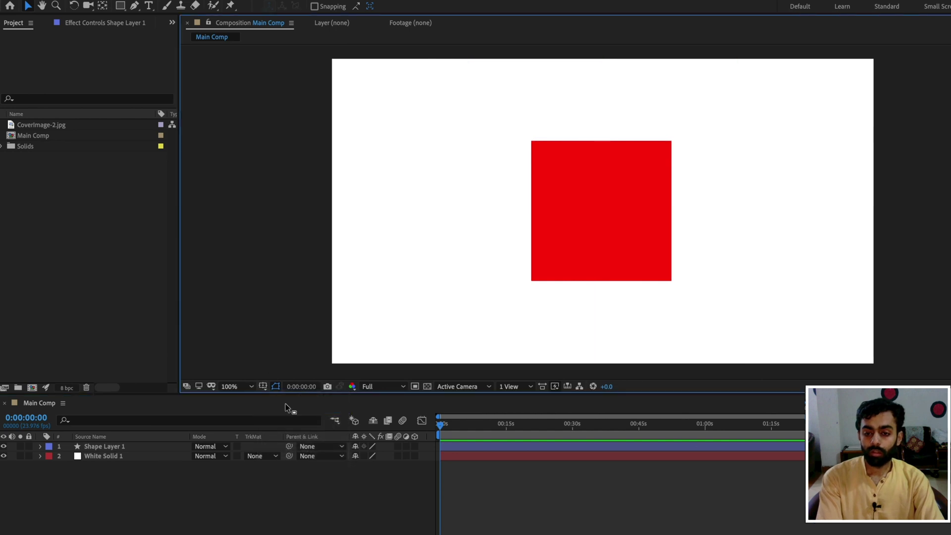
- Pre-compose Shape Layer 1 into a new composition named CoverImage
click(106, 446)
right_click(115, 447)
click(165, 520)
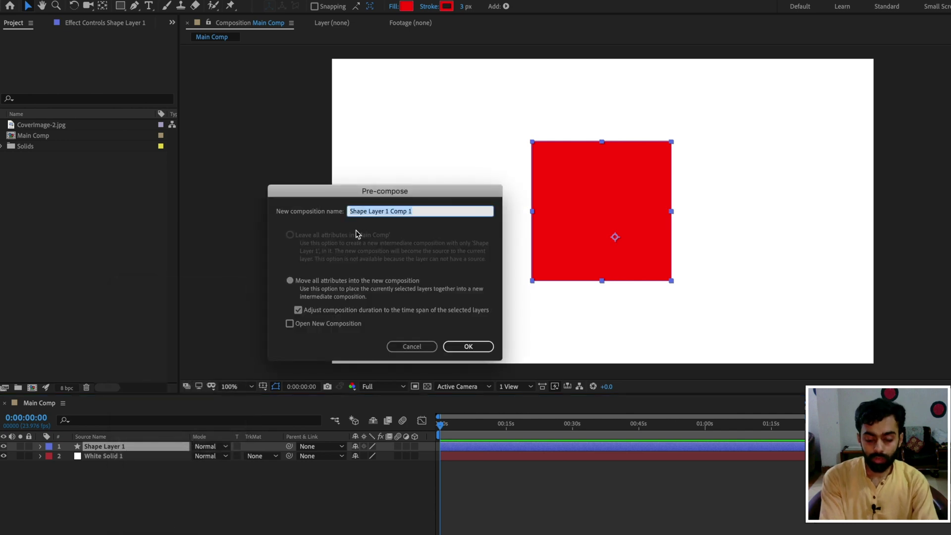
text(CoverImage)
key(Return)
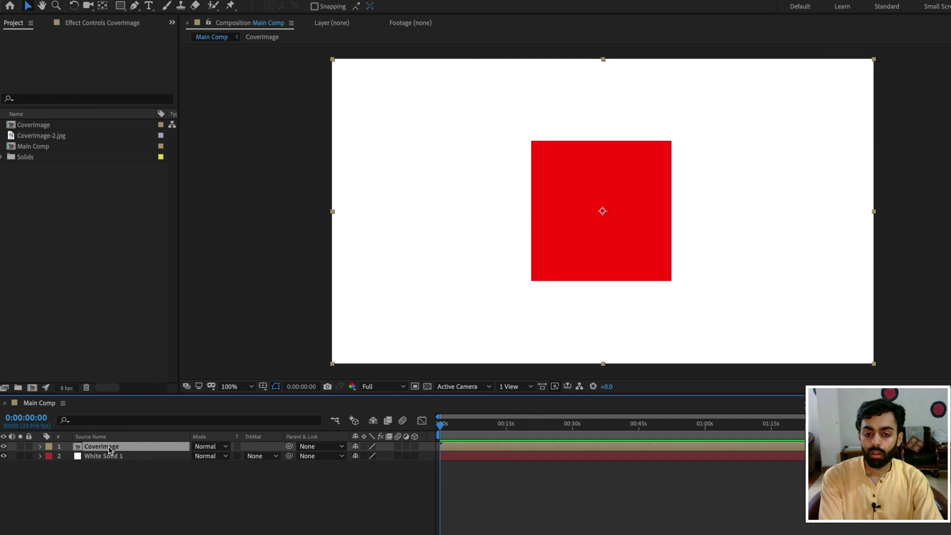
- Open the CoverImage composition and crop it to a region of interest around the red square, about 494 x 488 px
double_click(110, 449)
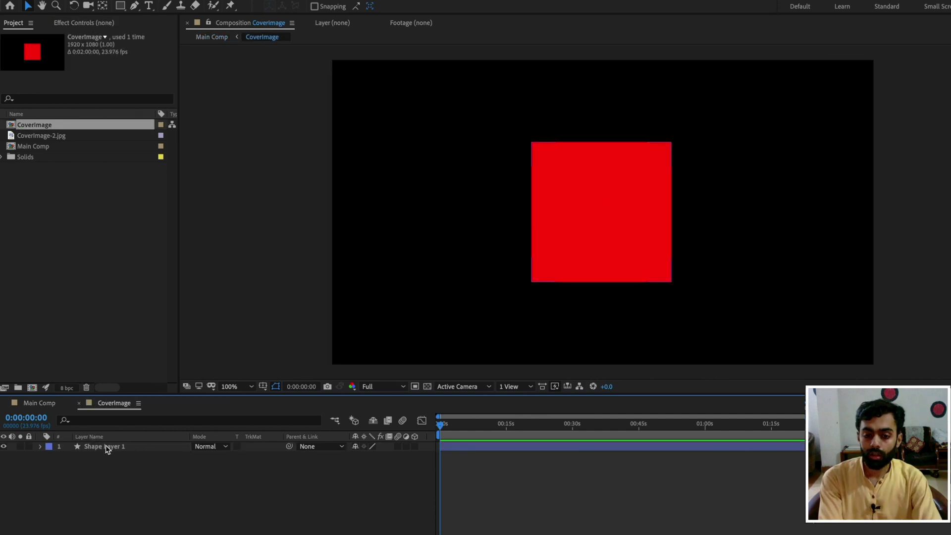
click(415, 387)
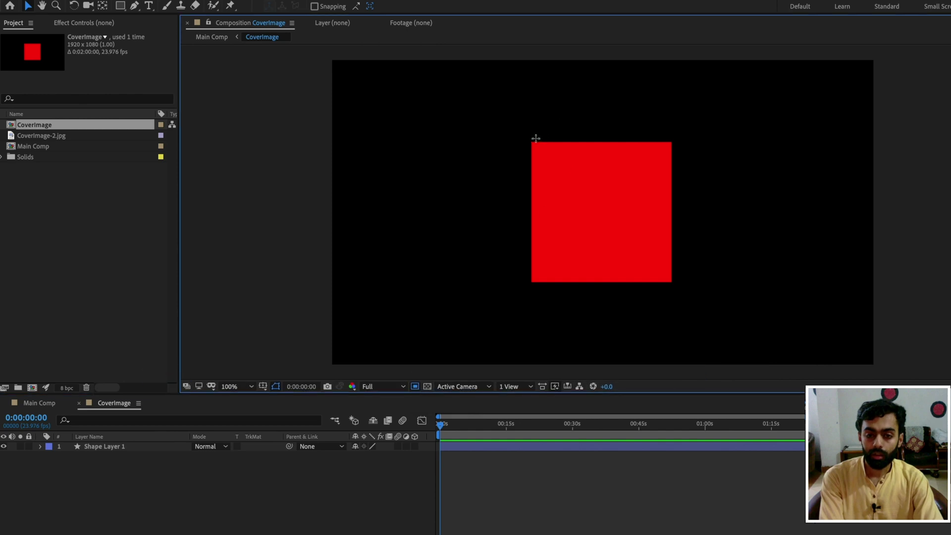
drag(532, 141, 672, 282)
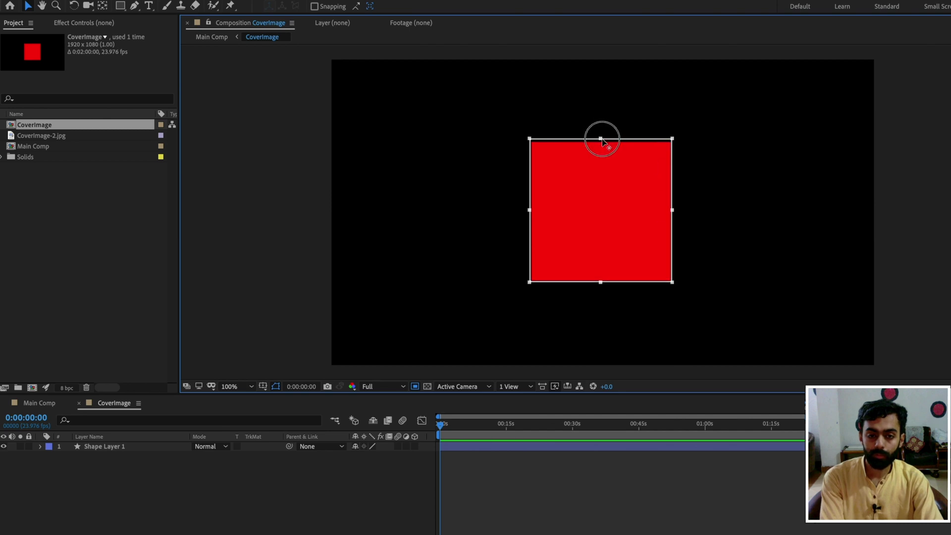
click(161, 16)
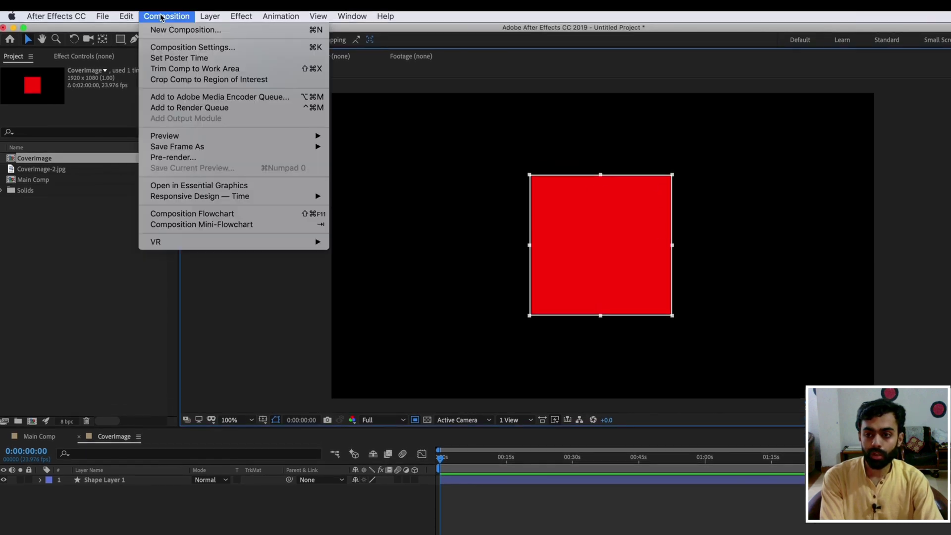
click(210, 80)
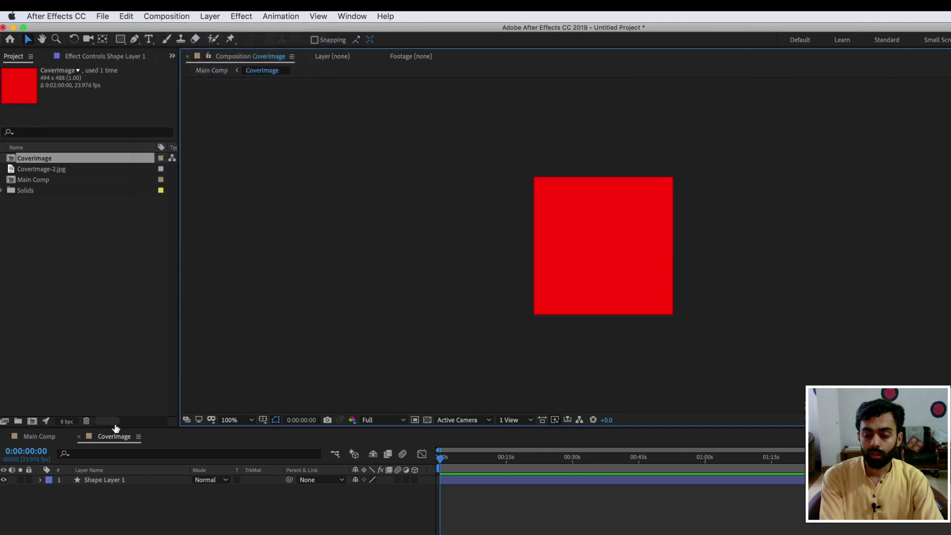
- Return to Main Comp and check the bounds of the cropped CoverImage layer
click(37, 426)
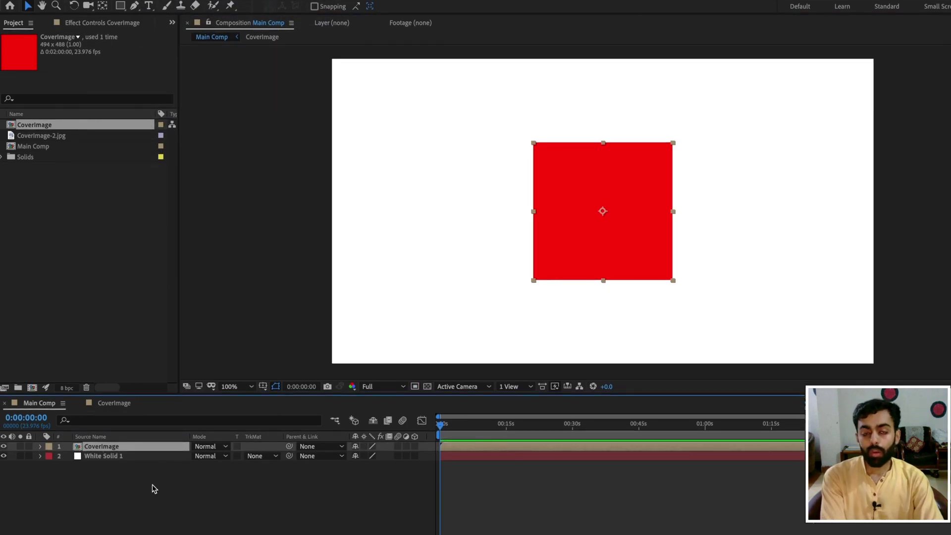
click(155, 490)
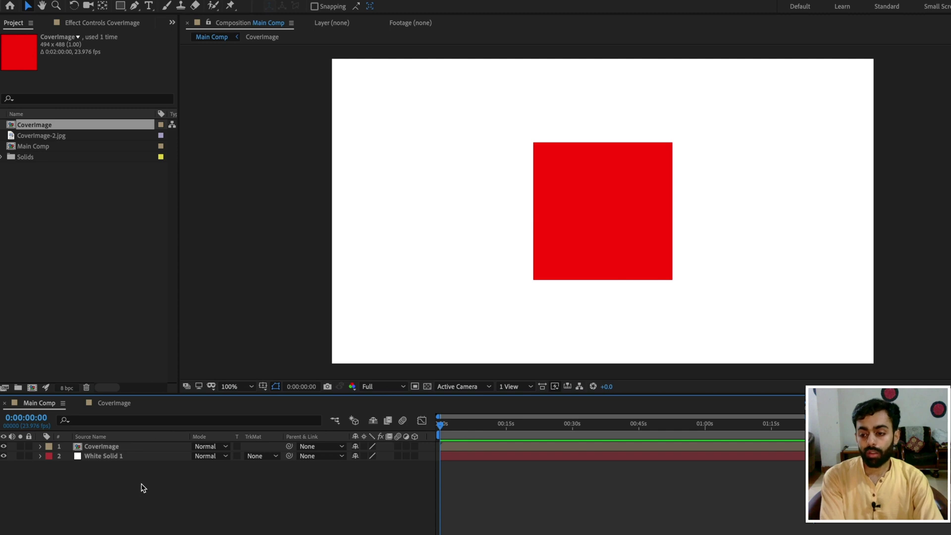
click(107, 448)
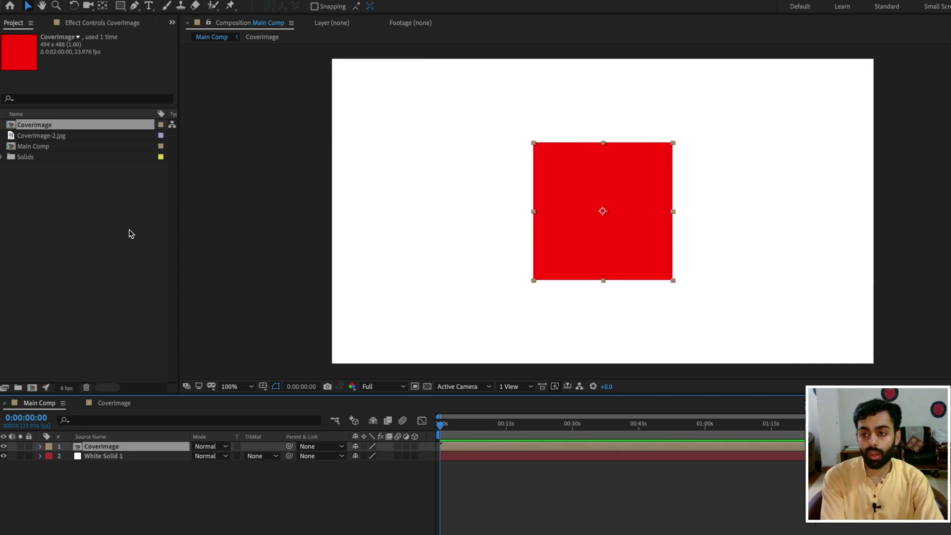
- Place CoverImage-2.jpg above Shape Layer 1 in the CoverImage composition and scale it to 18%
click(114, 402)
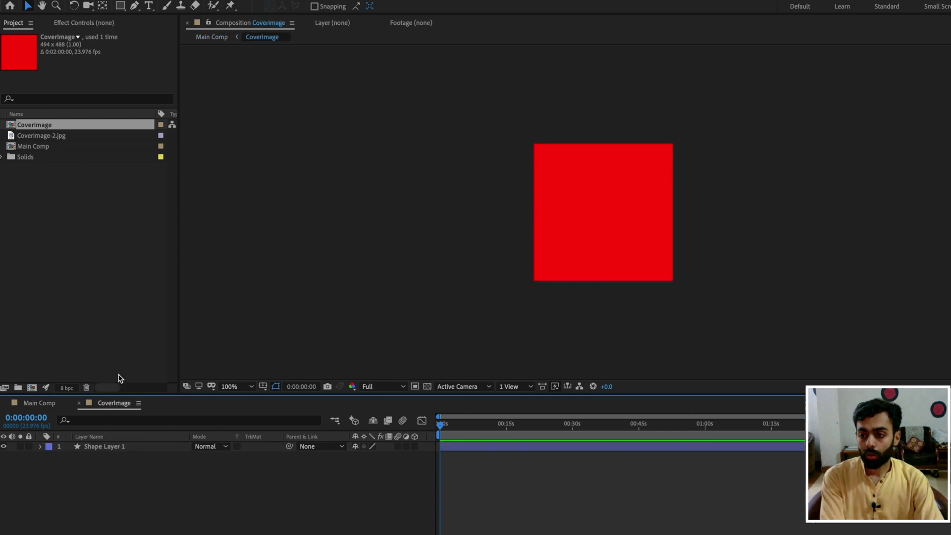
drag(43, 135, 111, 445)
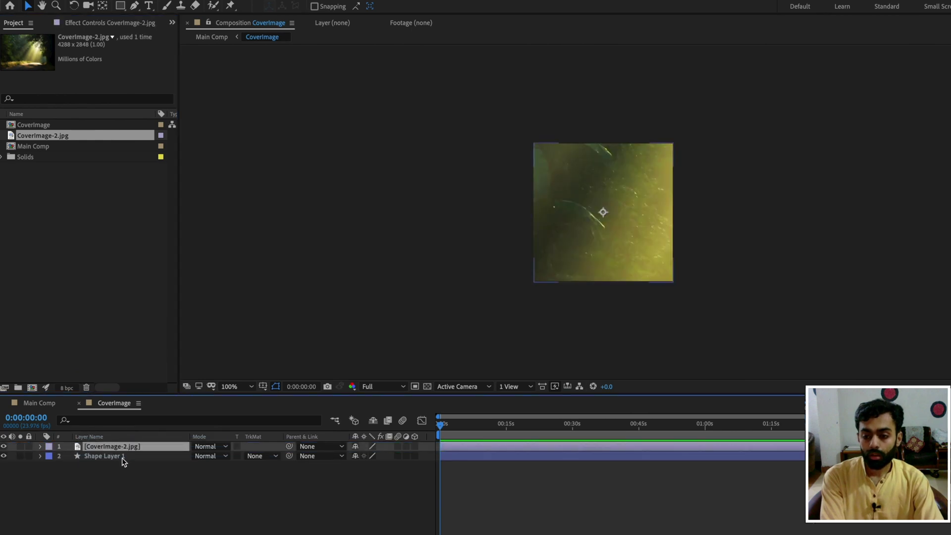
key(s)
drag(373, 461, 332, 465)
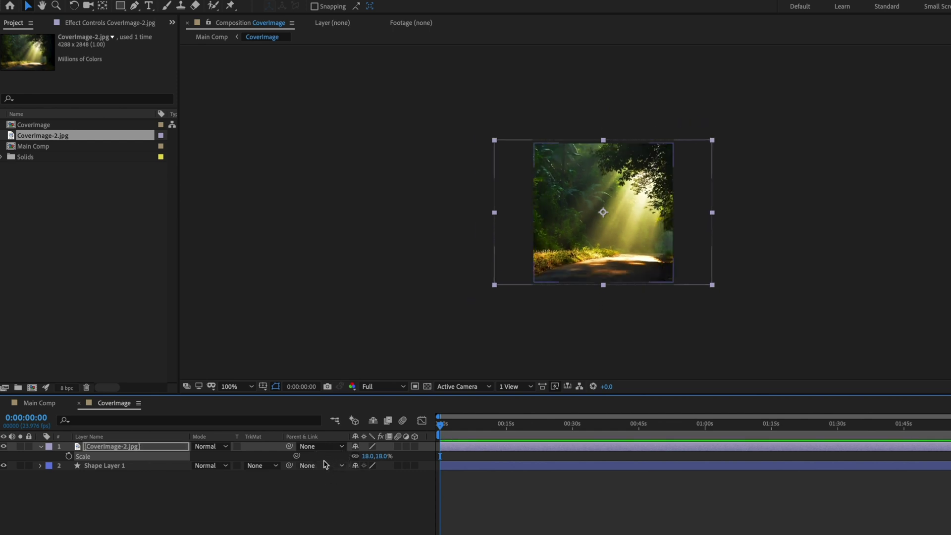
- Find the Drop Shadow effect and apply it to the CoverImage layer in Main Comp
click(38, 403)
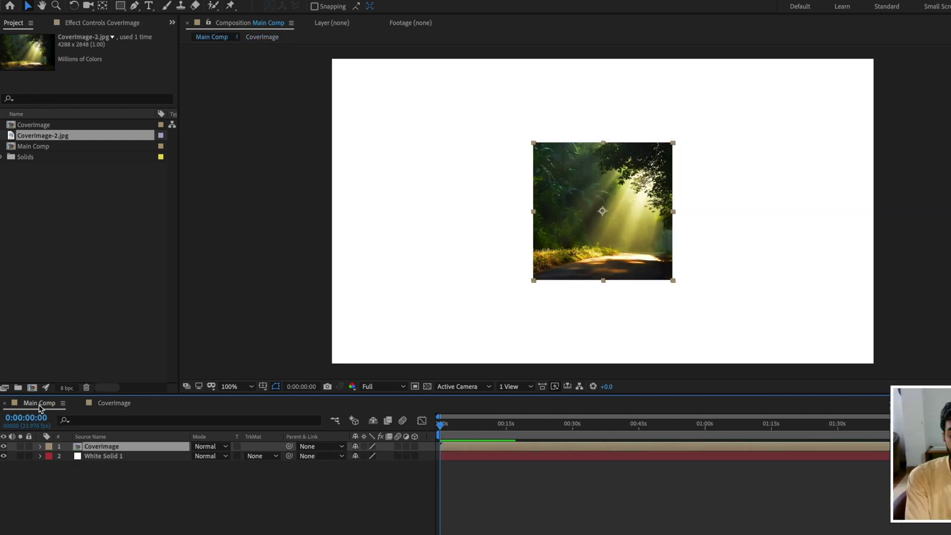
click(278, 278)
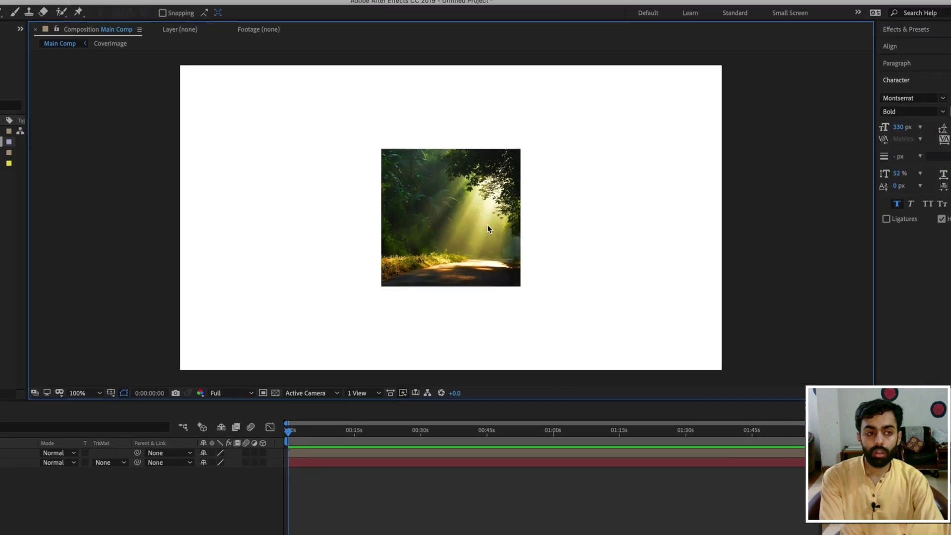
click(865, 31)
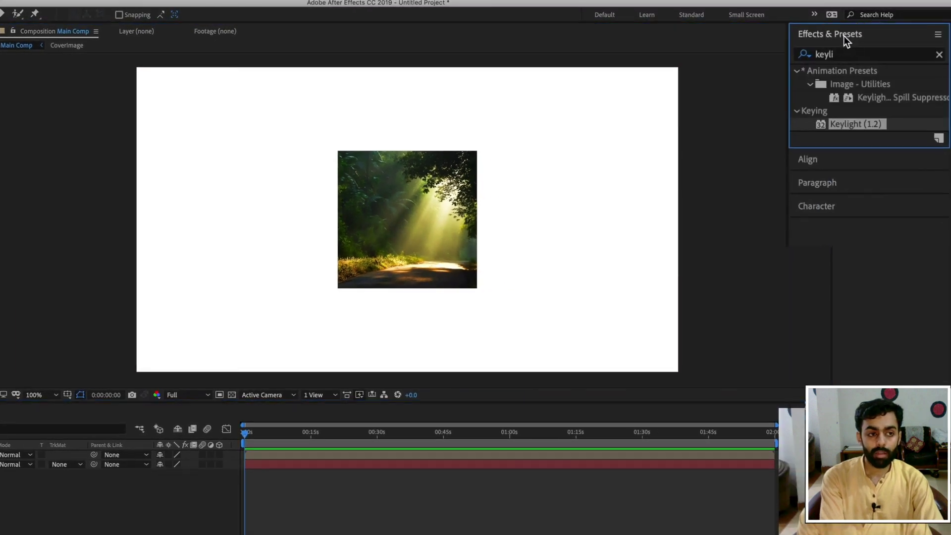
click(804, 57)
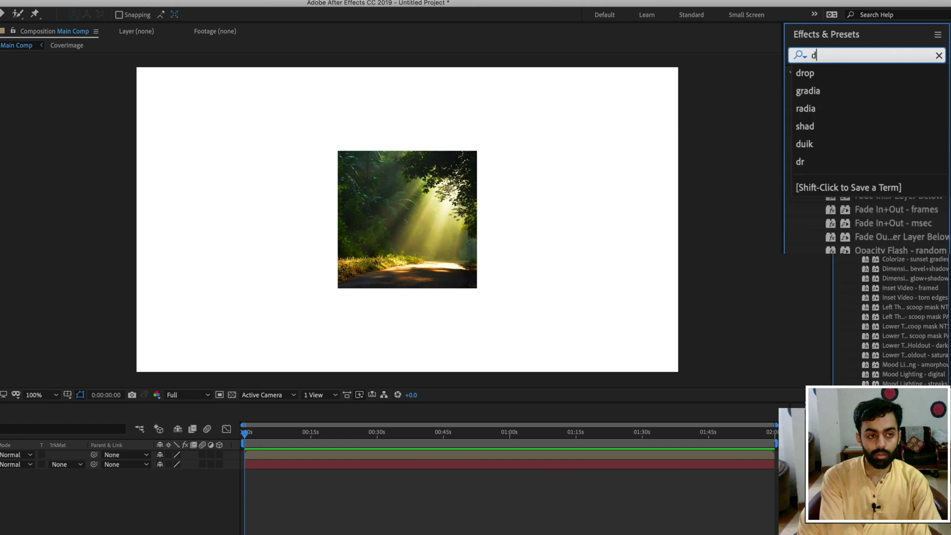
text(drop)
drag(843, 223, 413, 207)
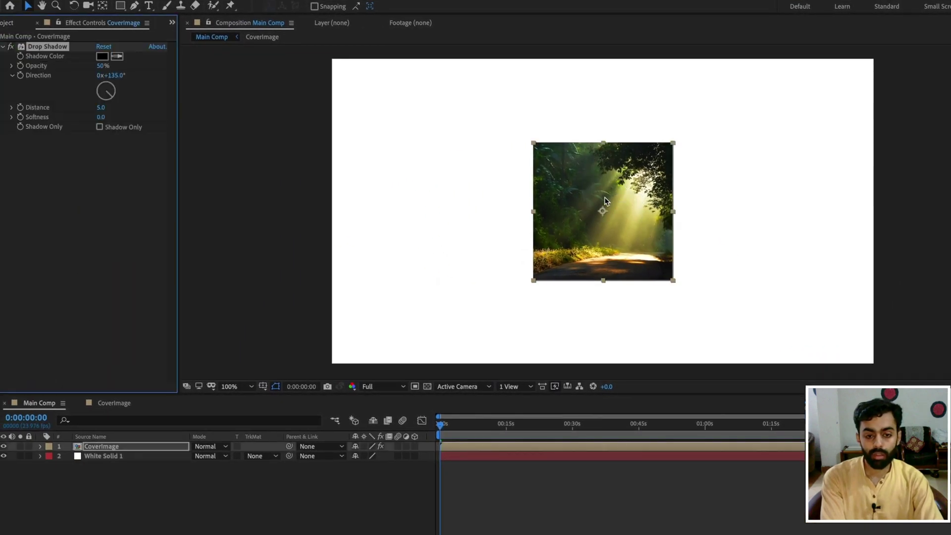
click(332, 520)
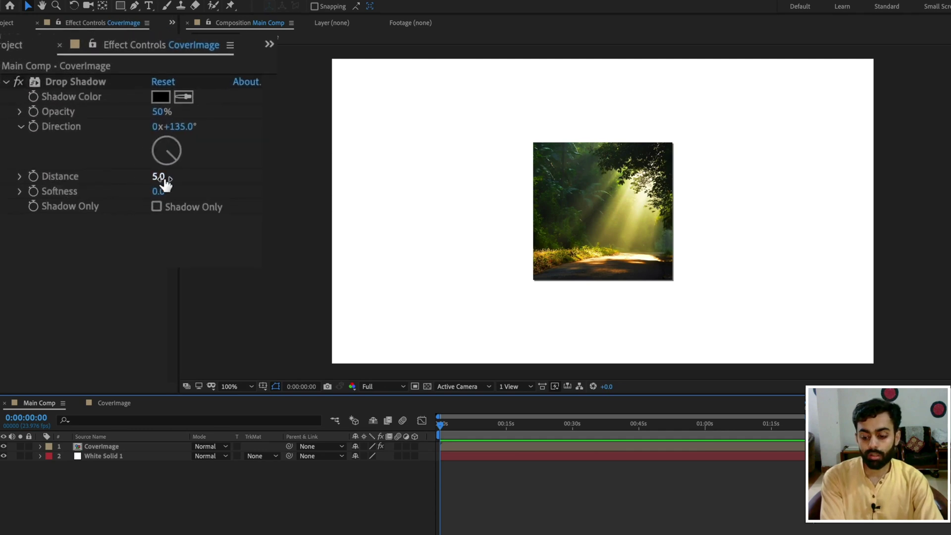
- Set the drop shadow's distance to 39, softness to 85 and direction to 227°
drag(158, 182, 238, 195)
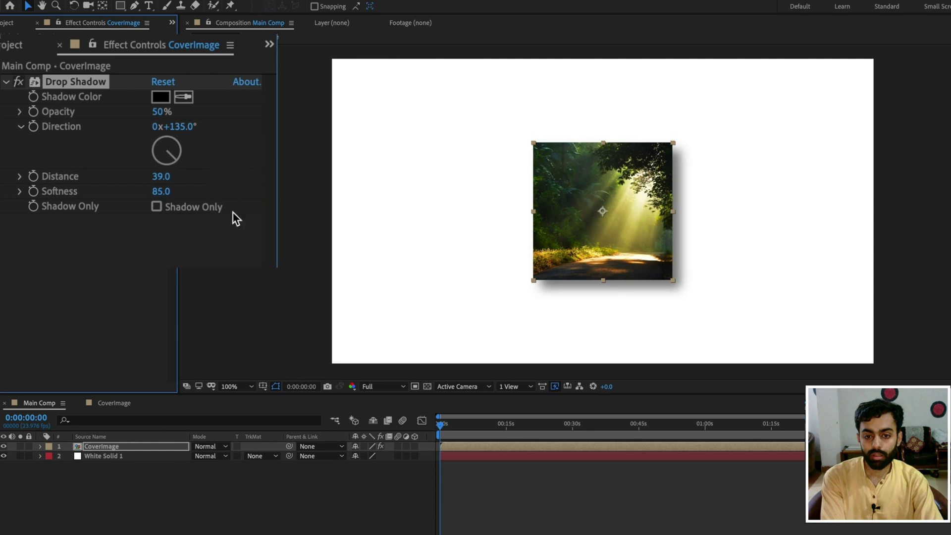
click(294, 259)
mouse_move(176, 165)
mouse_down()
mouse_move(170, 151)
mouse_move(153, 159)
mouse_move(160, 147)
mouse_move(159, 167)
mouse_up()
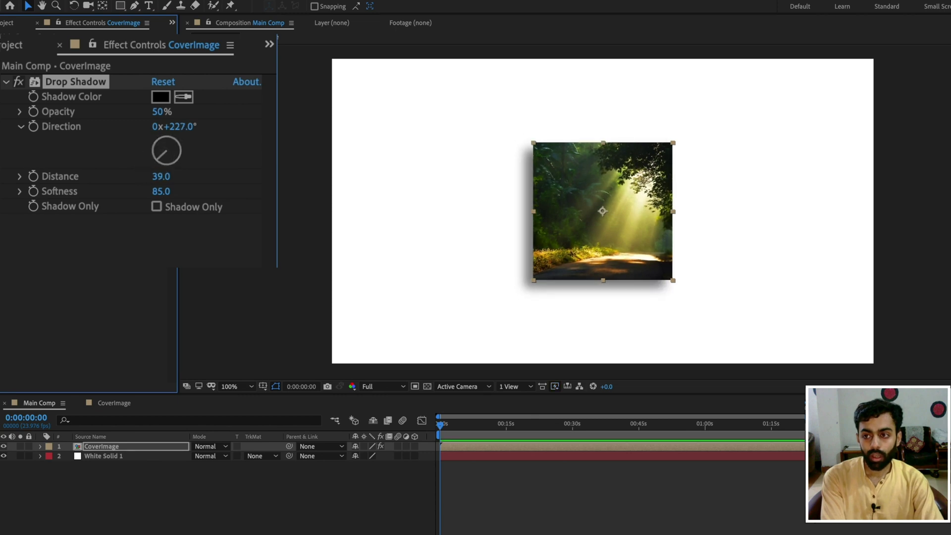
- Duplicate the Drop Shadow effect on CoverImage and turn the copy's direction toward the cover's lower-right side
key(F2)
click(60, 88)
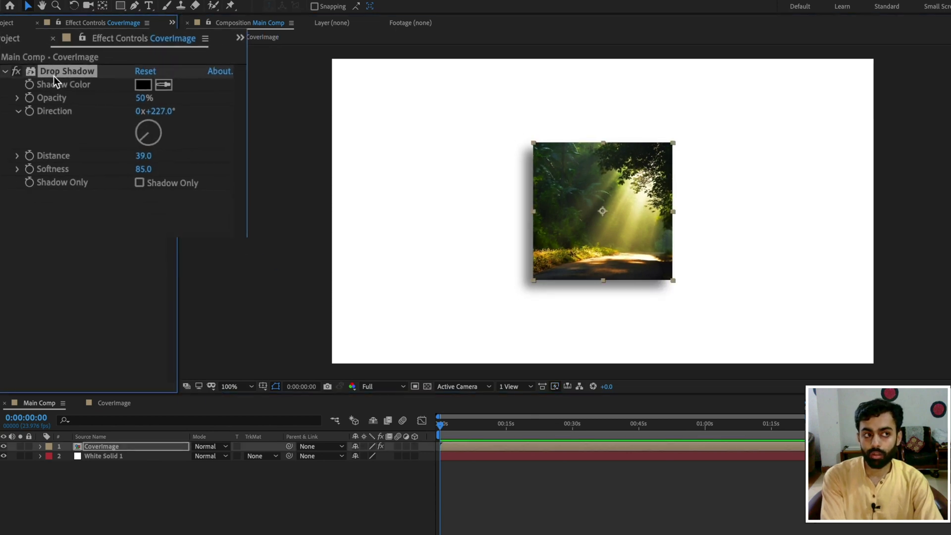
key(ctrl+d)
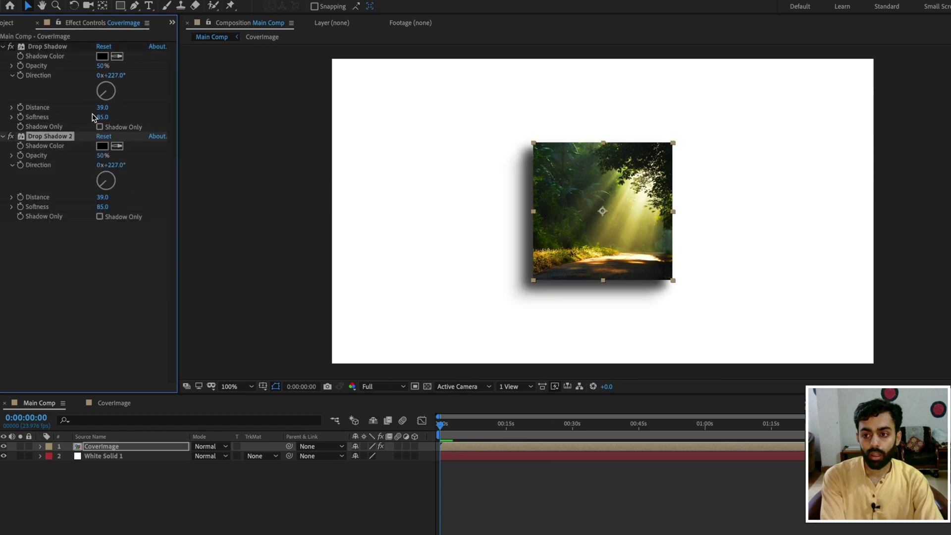
click(113, 192)
drag(157, 253, 188, 299)
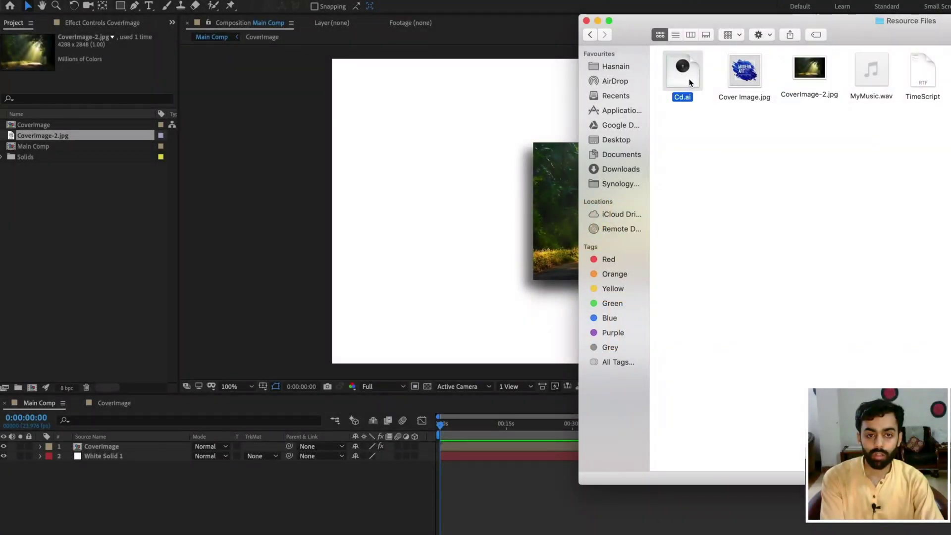
- Import Cd.ai from the Resource Files folder as footage with merged layers
click(691, 81)
drag(691, 80, 107, 222)
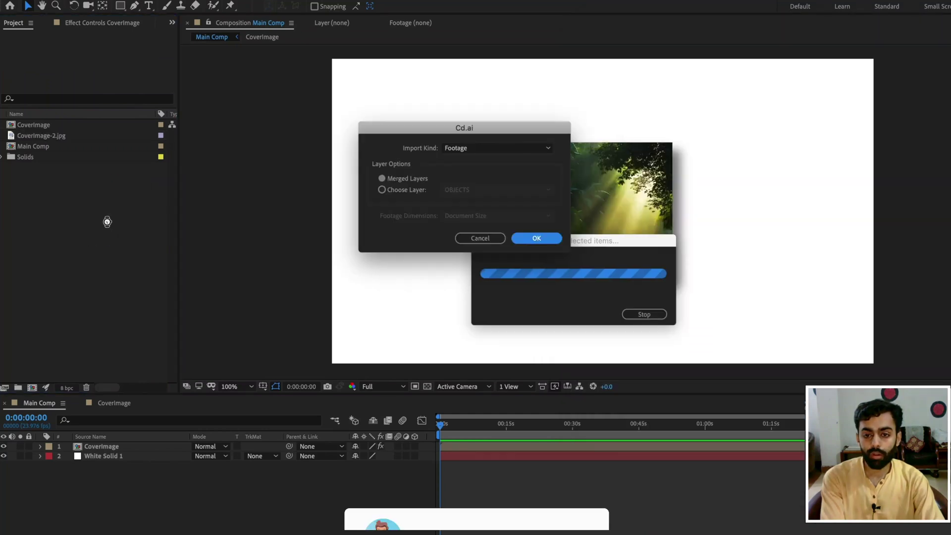
click(535, 239)
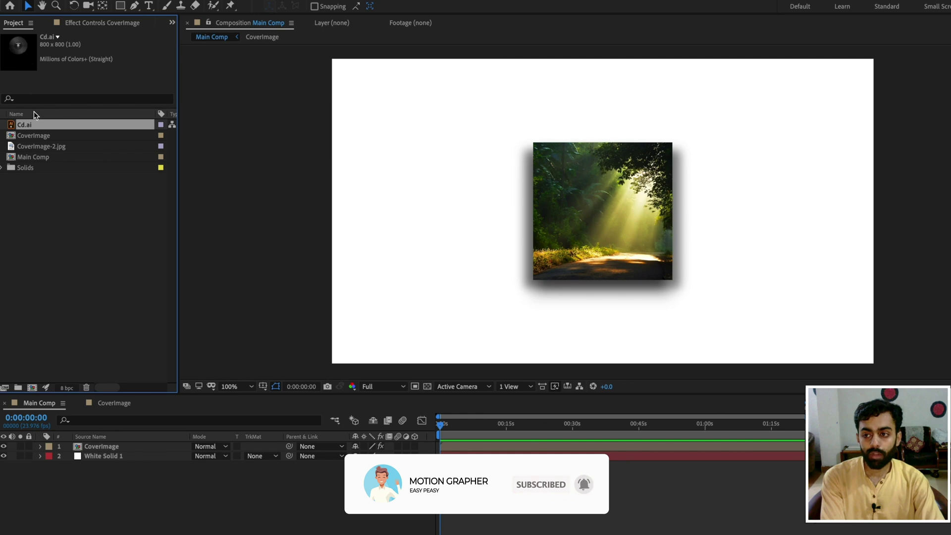
- Place Cd.ai in Main Comp between CoverImage and White Solid 1, and move the record to protrude halfway from the cover's right side
drag(36, 130, 105, 451)
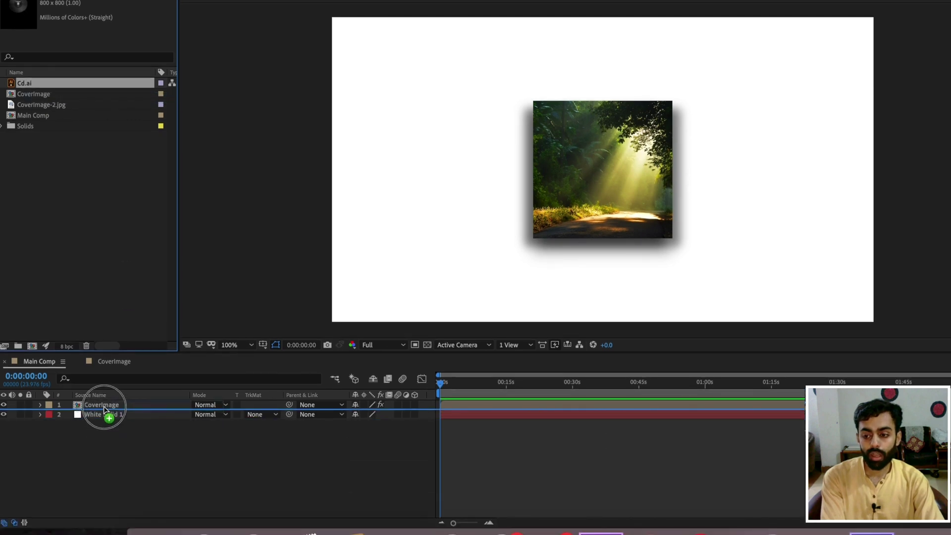
drag(105, 407, 102, 410)
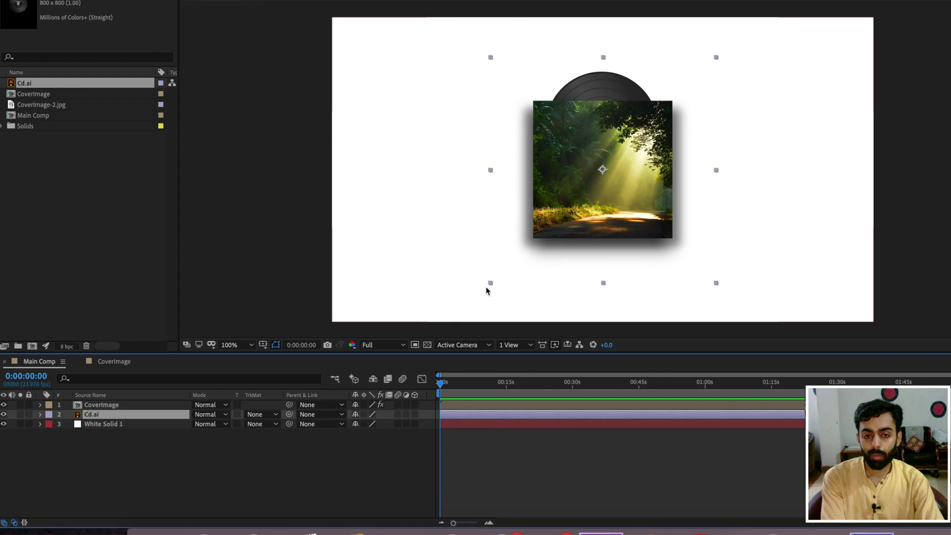
click(105, 406)
click(99, 415)
drag(593, 82, 659, 146)
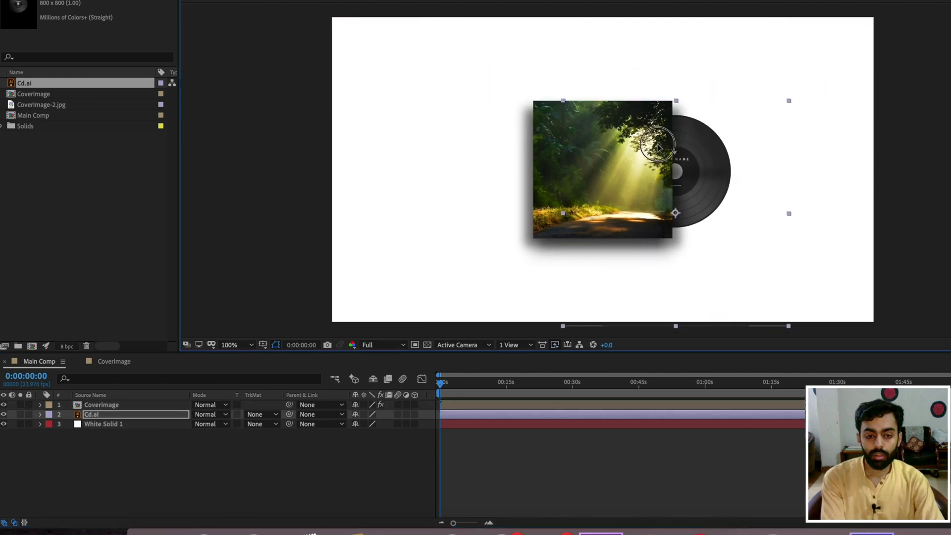
click(334, 465)
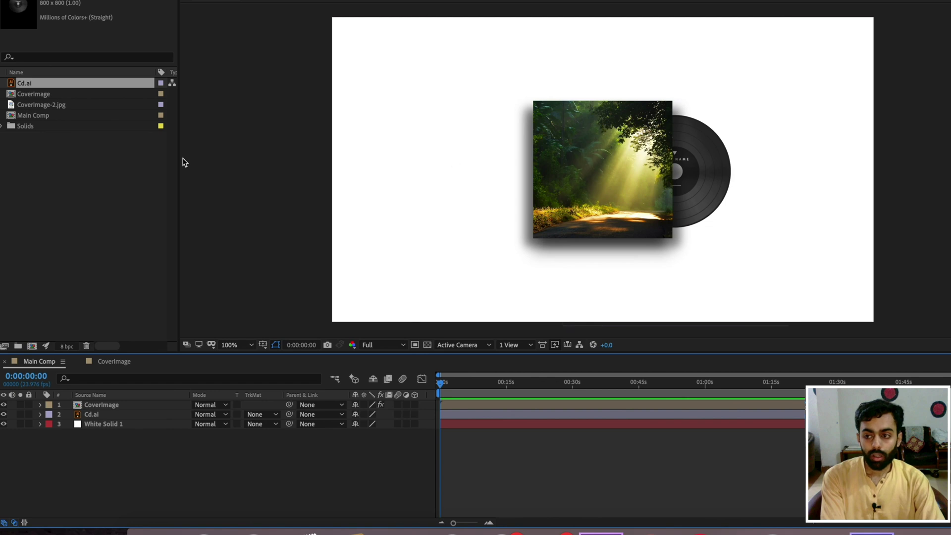
- Add CoverImage-2.jpg to Main Comp directly below the CoverImage layer and above Cd.ai
click(45, 106)
drag(41, 110, 149, 407)
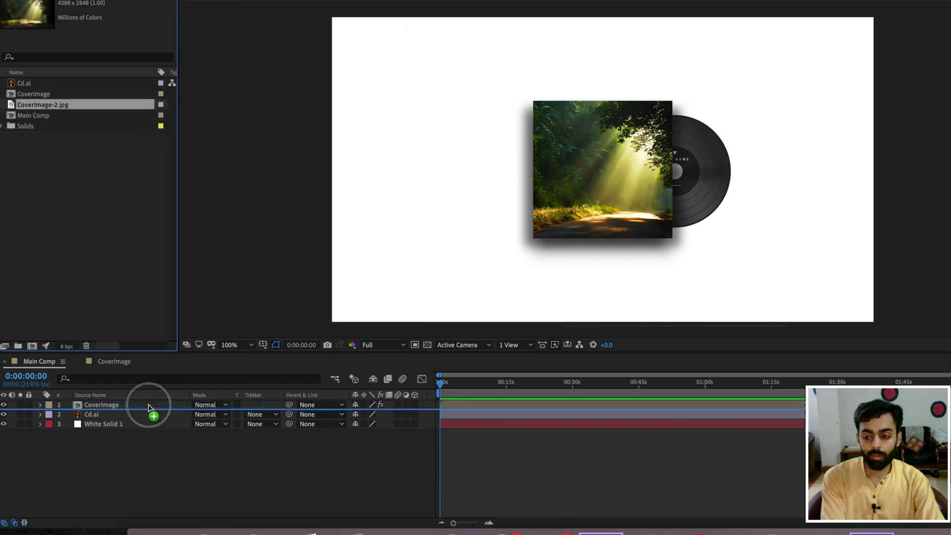
drag(149, 408, 149, 408)
click(106, 407)
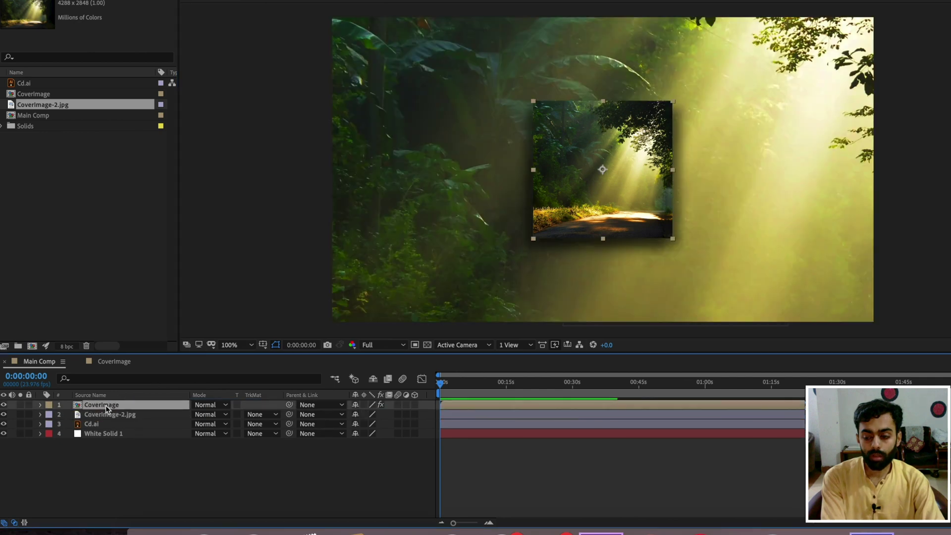
click(3, 406)
click(4, 406)
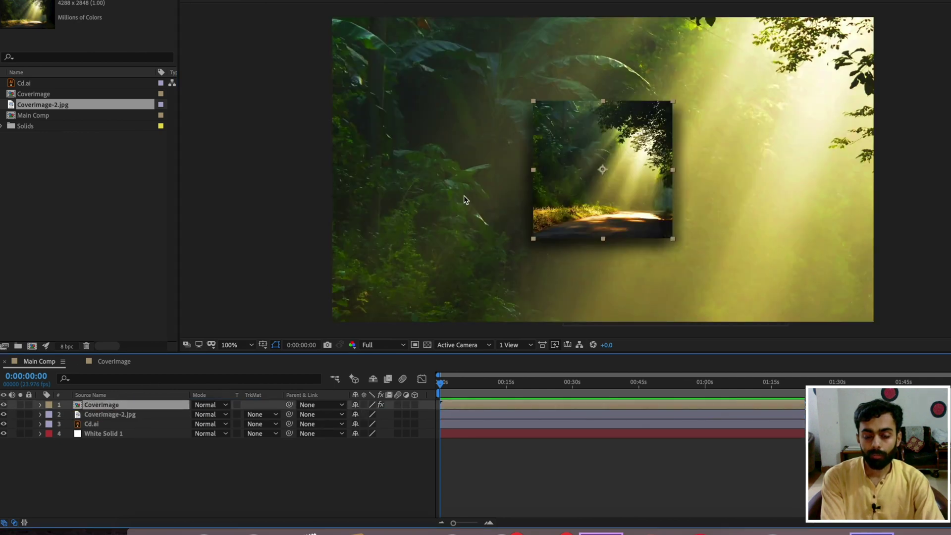
- Hide the CoverImage layer, then scale the CoverImage-2.jpg layer to 9% and centre it over the record
click(114, 415)
key(s)
drag(366, 425, 315, 424)
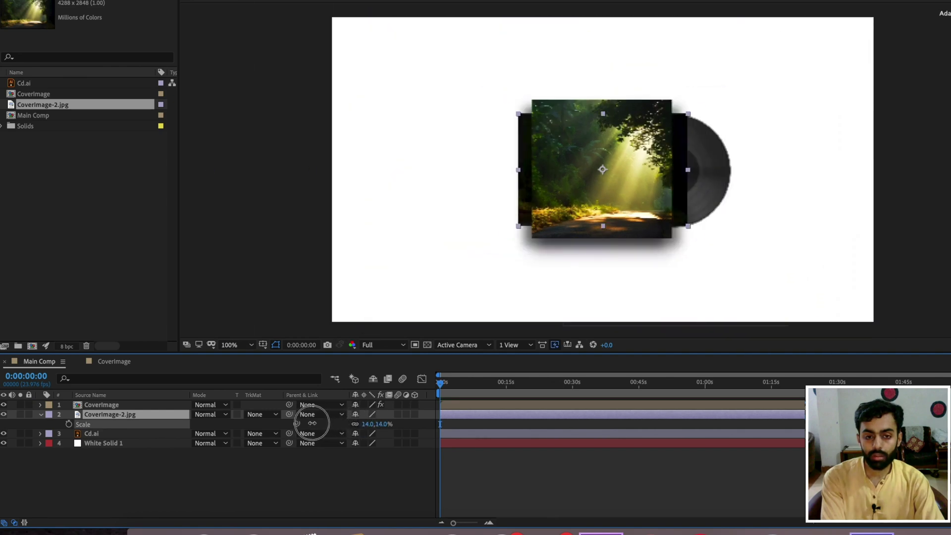
key(ctrl+Up)
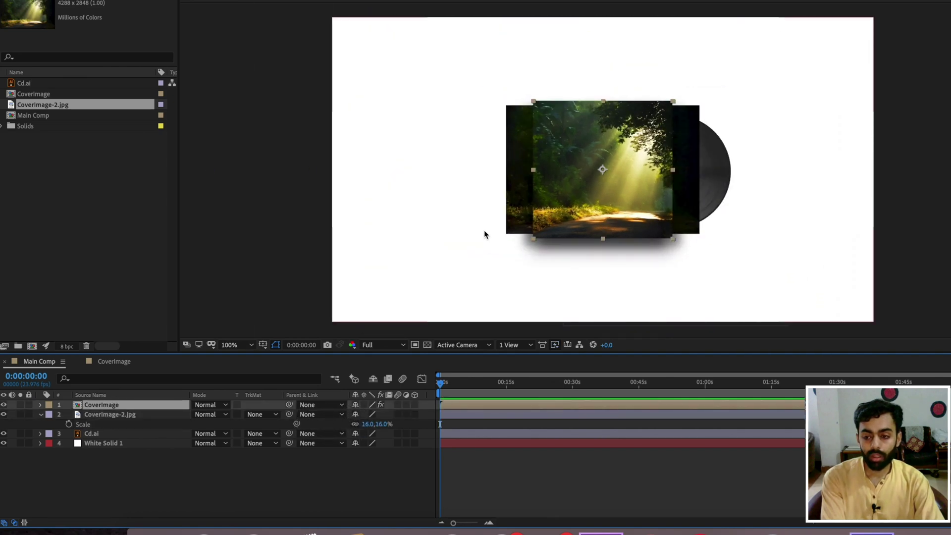
click(4, 406)
click(127, 427)
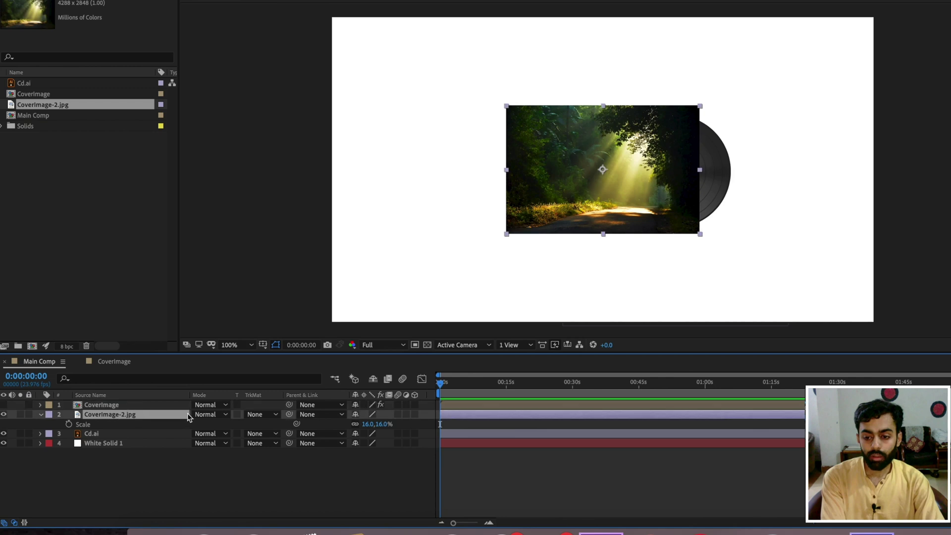
drag(371, 424, 364, 426)
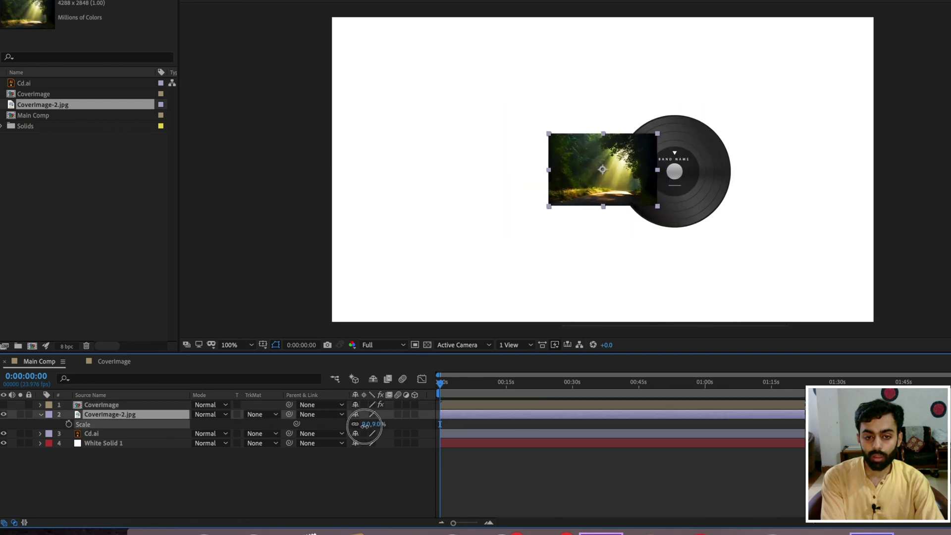
drag(574, 188, 643, 191)
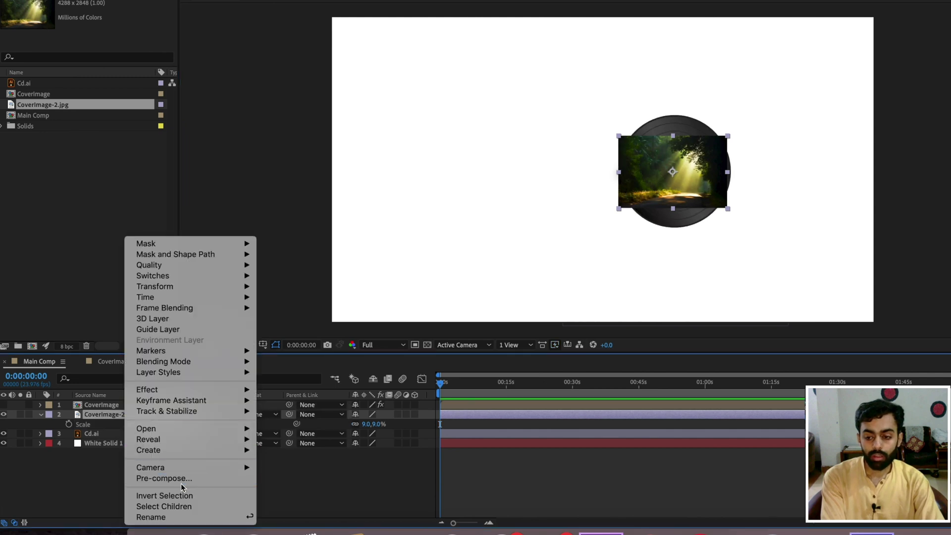
- Pre-compose the CoverImage-2.jpg layer as CdImage, leaving all attributes in Main Comp
click(163, 478)
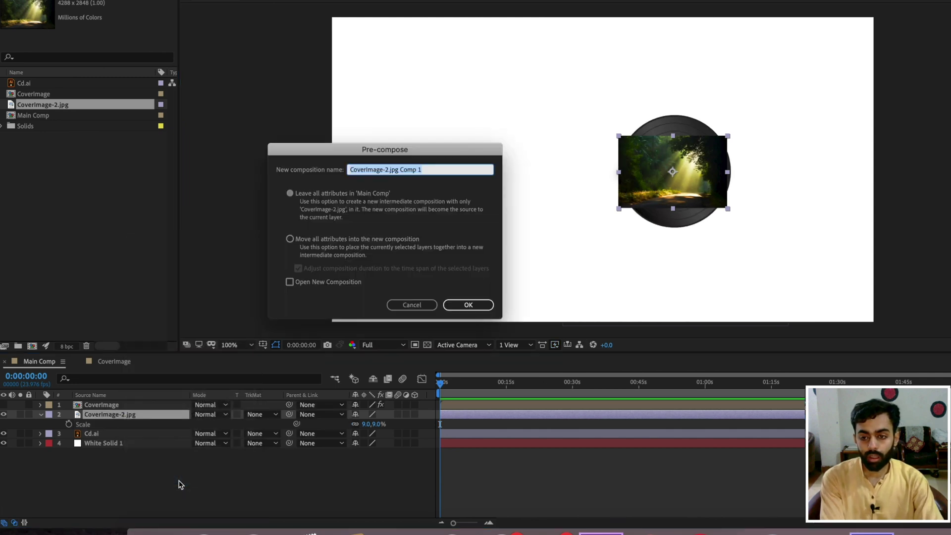
text(CdImage)
key(Return)
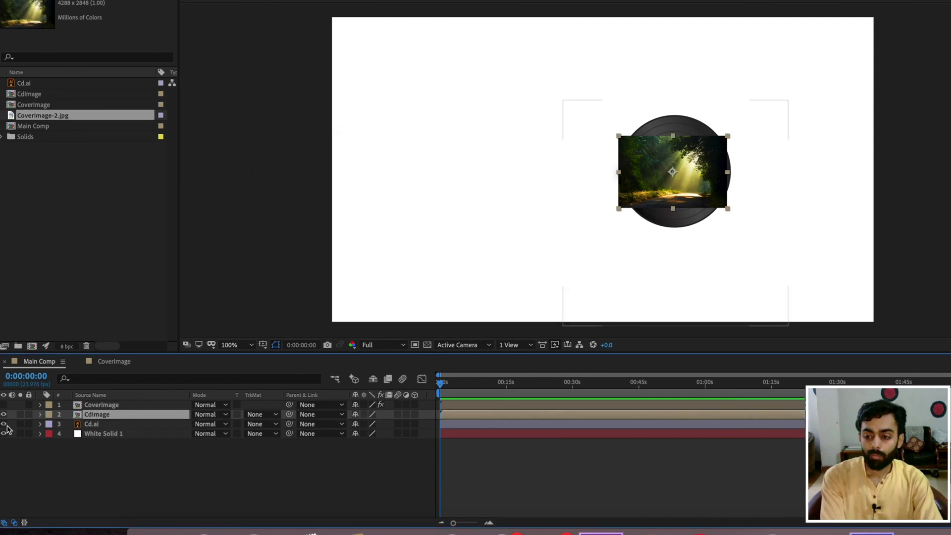
- Hide the CdImage layer and draw a circular mask on it around the record's centre label with the Ellipse tool
click(4, 415)
click(4, 415)
click(4, 415)
key(period)
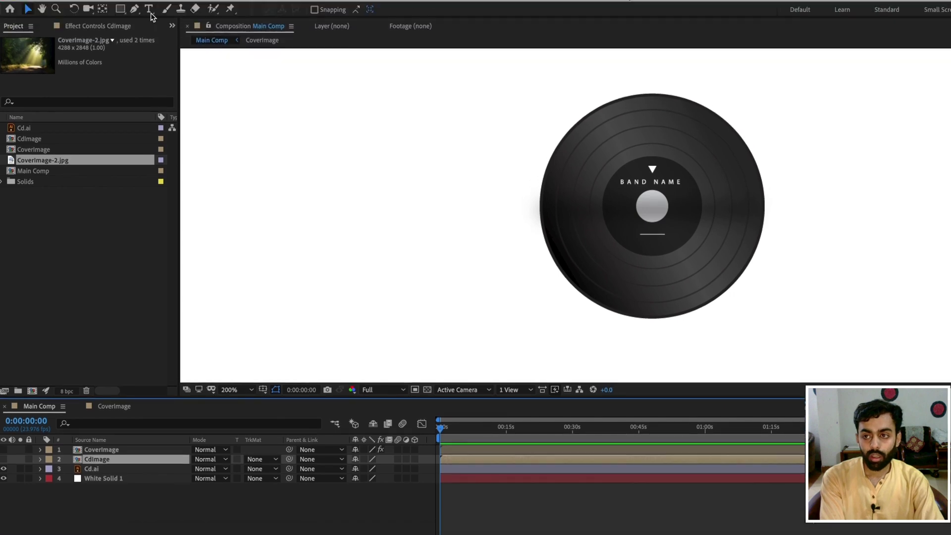
click(120, 10)
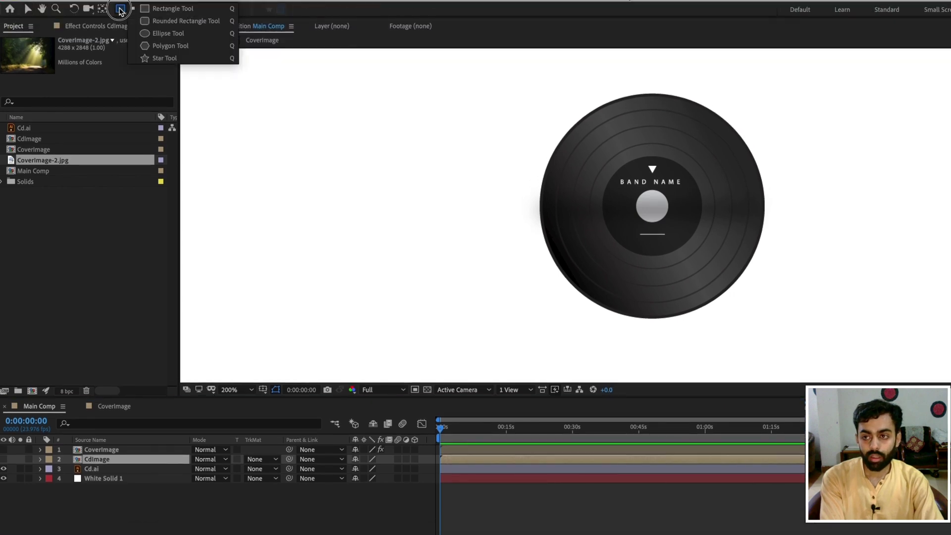
click(156, 33)
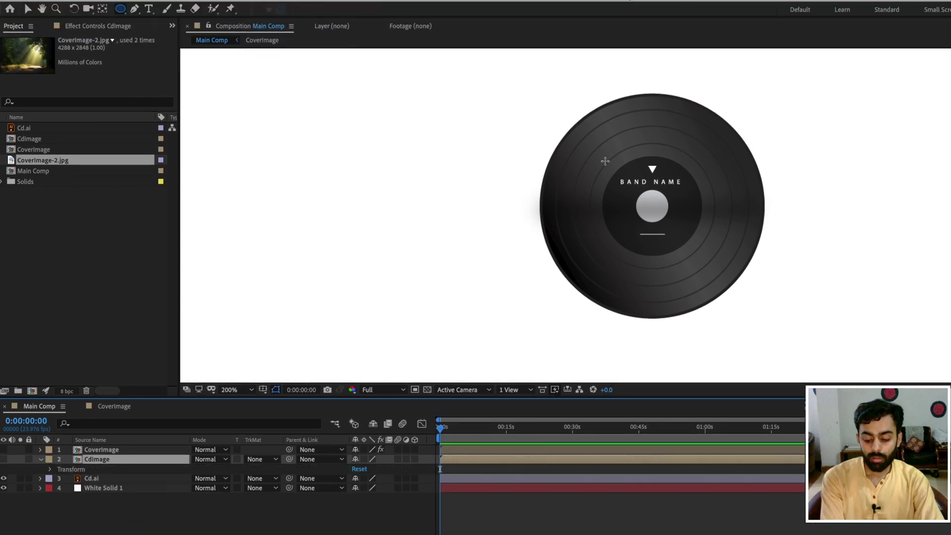
drag(601, 157, 673, 251)
key(v)
double_click(667, 251)
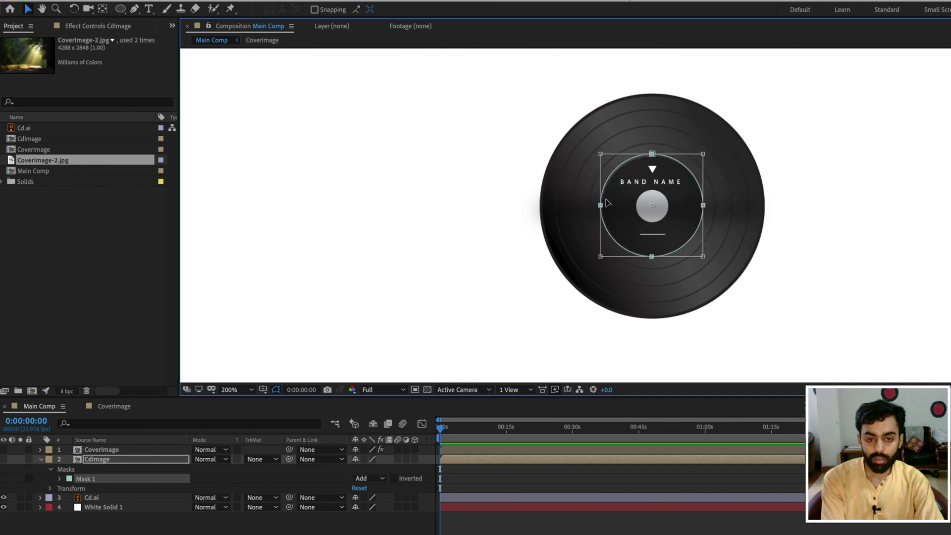
- Fit the left and top edges of CdImage's mask to the record's centre label and show the layer again
scroll(609, 215, up, 2)
drag(598, 196, 601, 195)
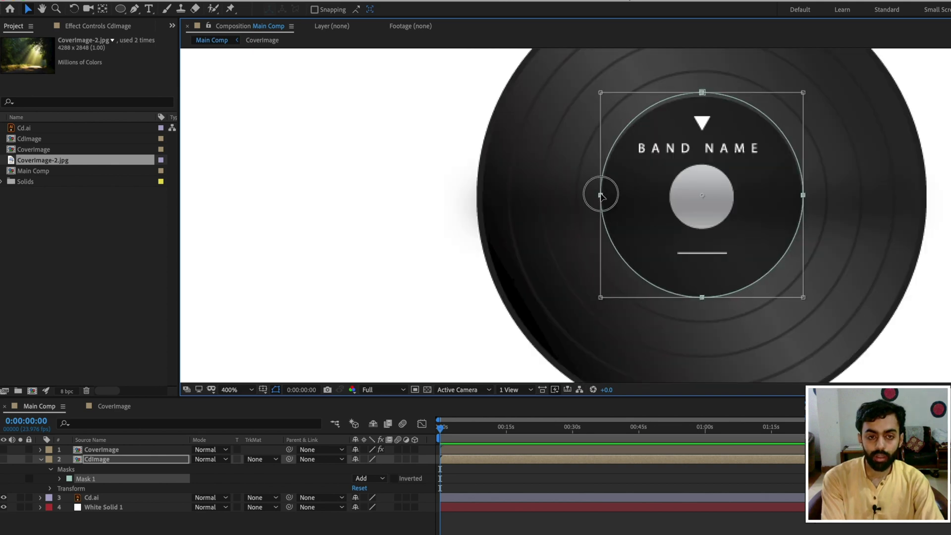
drag(703, 93, 702, 97)
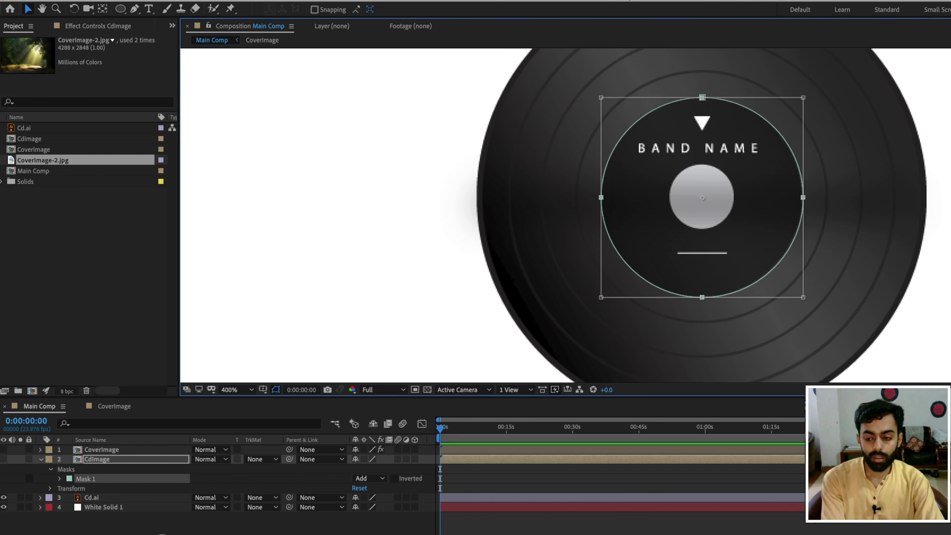
key(F2)
click(3, 459)
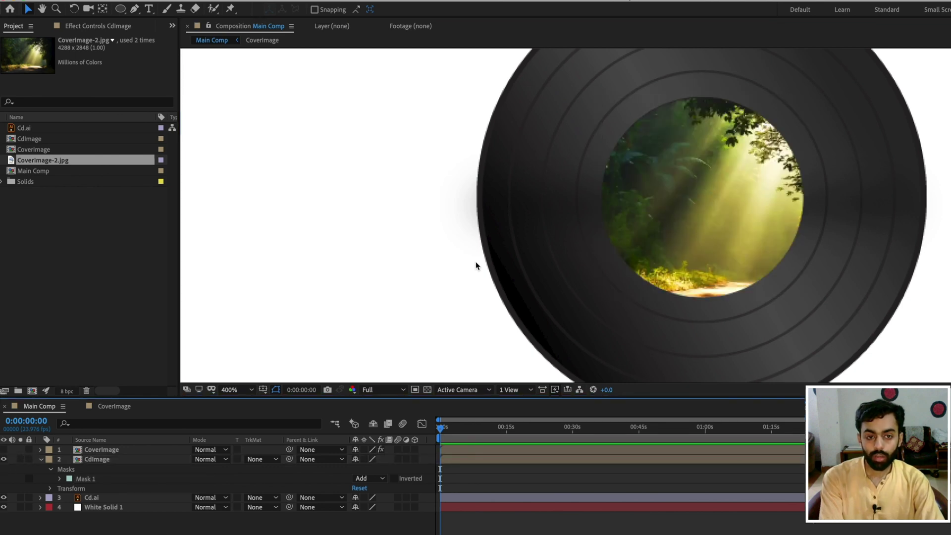
- Make the CoverImage layer visible again and collapse the CdImage layer's properties
scroll(660, 223, down, 4)
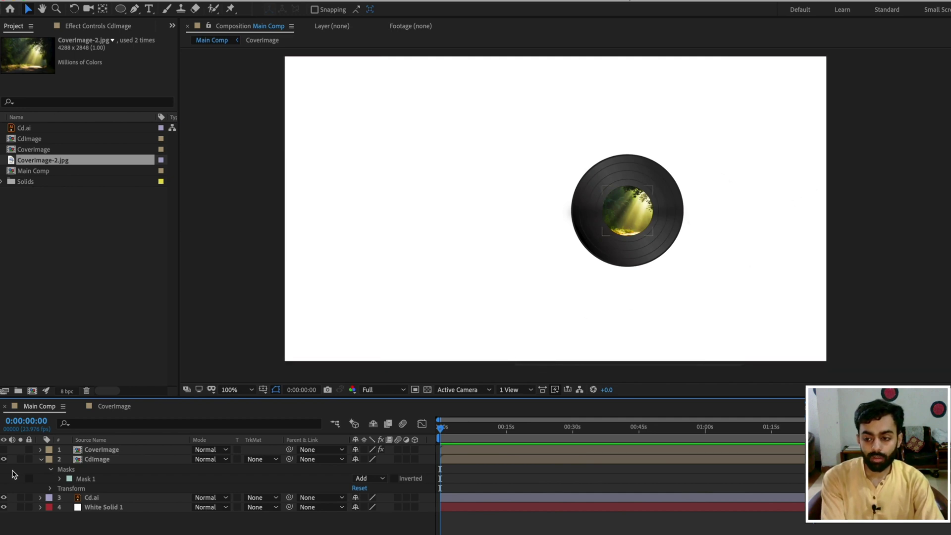
click(3, 450)
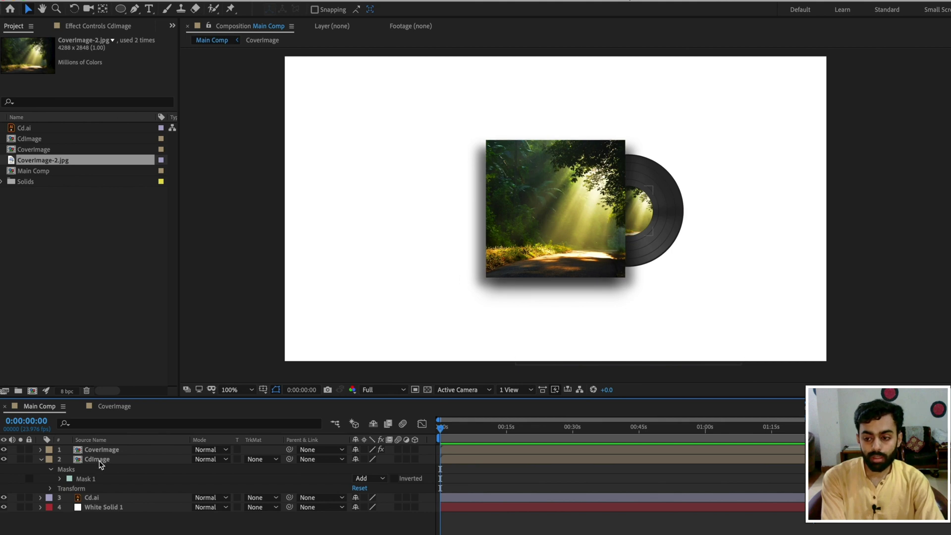
click(41, 461)
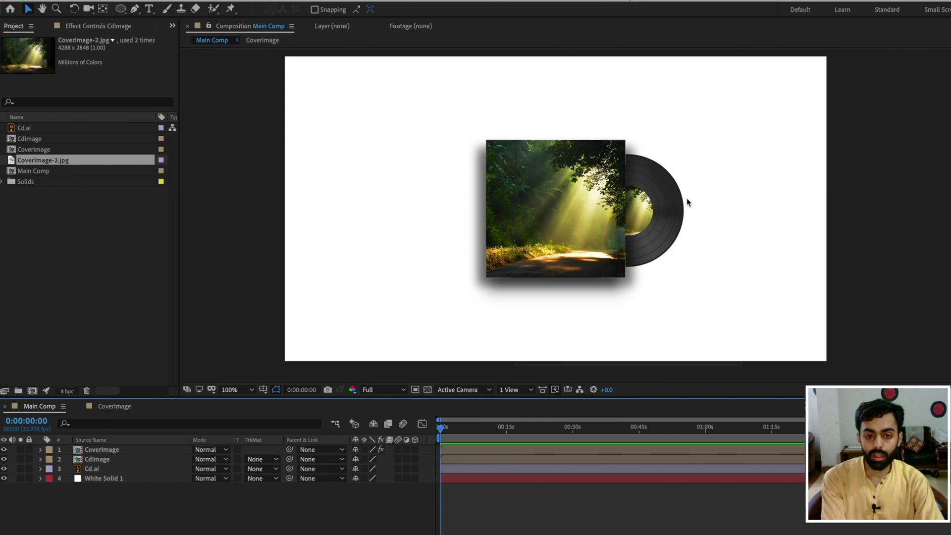
- Move the Cd.ai, CdImage and CoverImage layers together slightly left so that cover and record sit centred in the frame
click(98, 471)
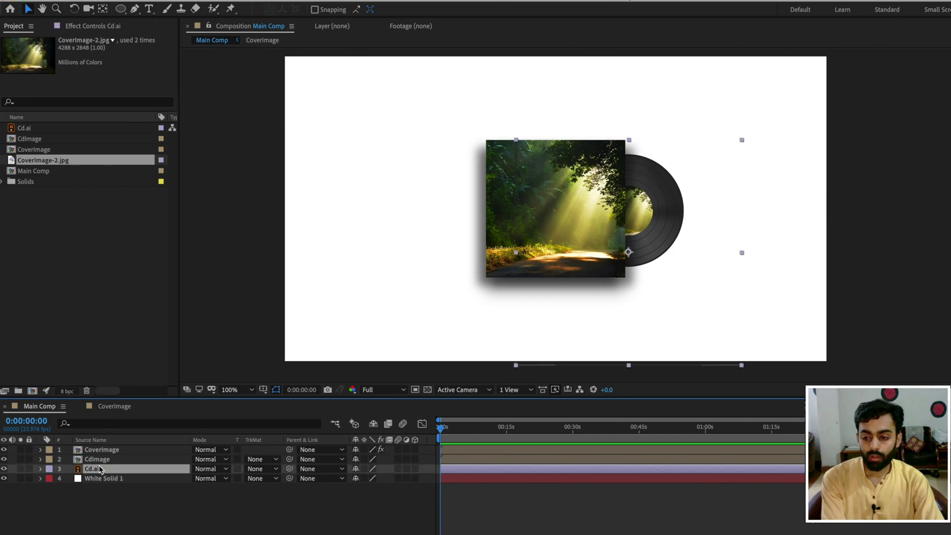
shift+click(99, 460)
shift+click(99, 450)
drag(628, 209, 615, 208)
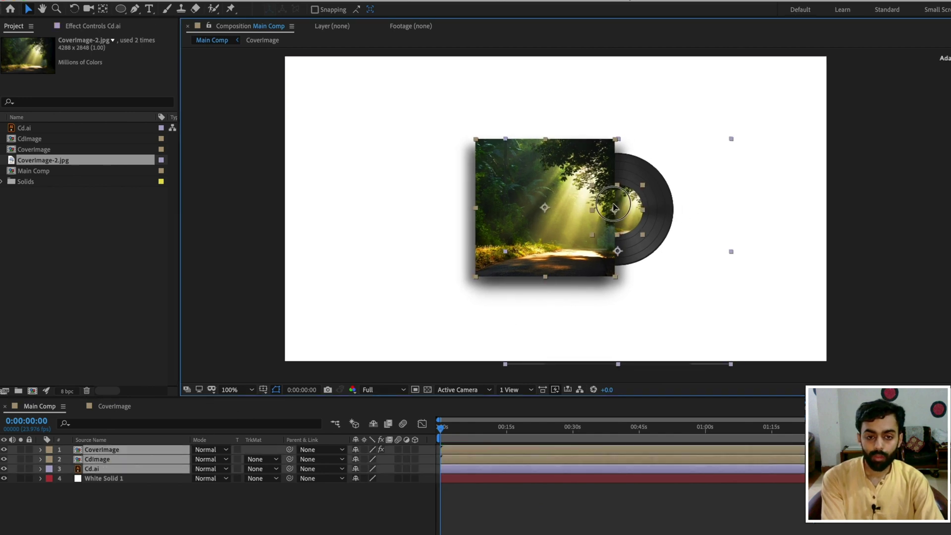
- Check the centring of cover and record against the proportional grid, then hide the grid and deselect the layers
click(263, 390)
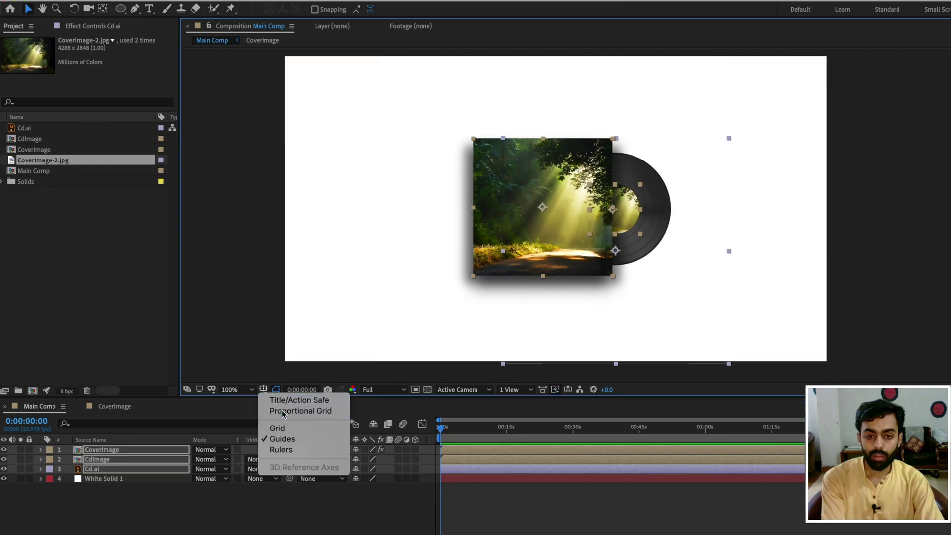
click(294, 412)
click(263, 390)
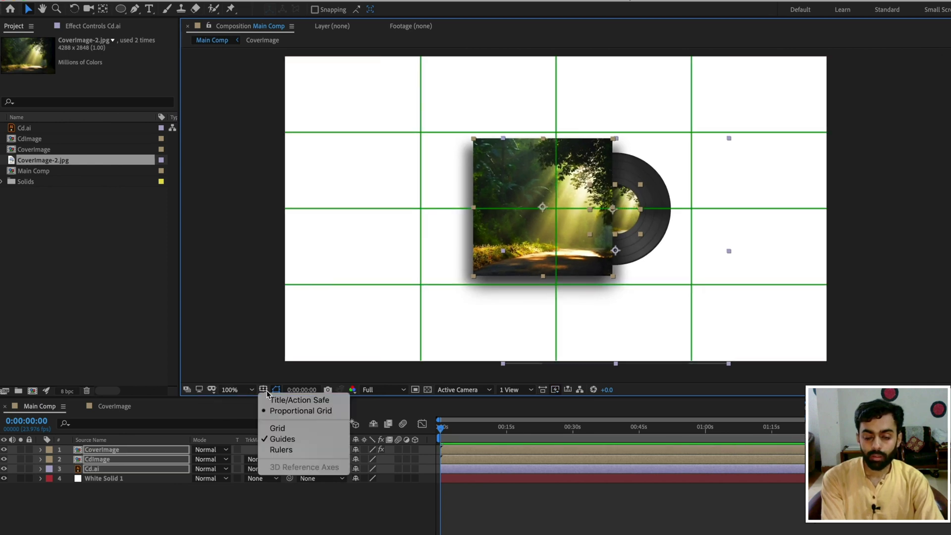
click(295, 411)
click(280, 516)
- Hide the CoverImage layer and move the Cd.ai layer's anchor point to the centre of the record
key(period)
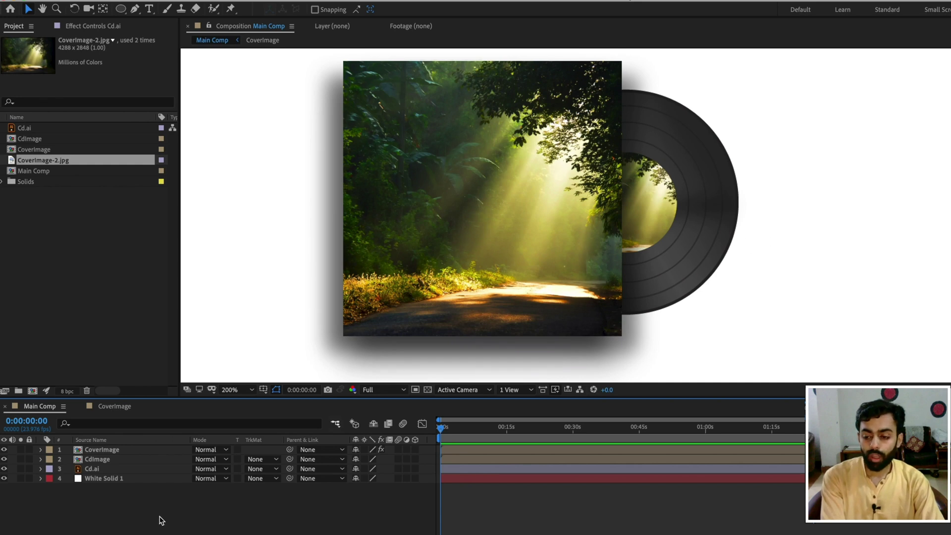
click(96, 468)
click(104, 461)
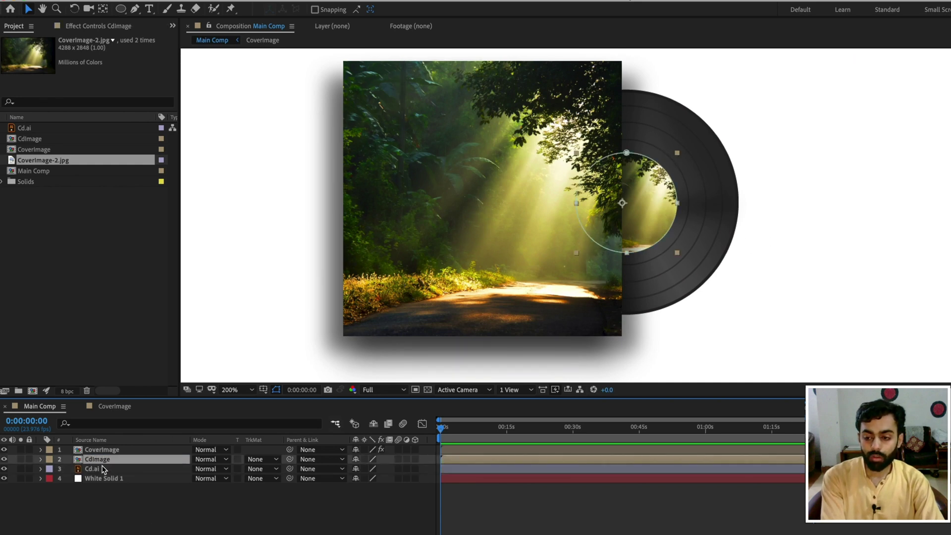
click(103, 469)
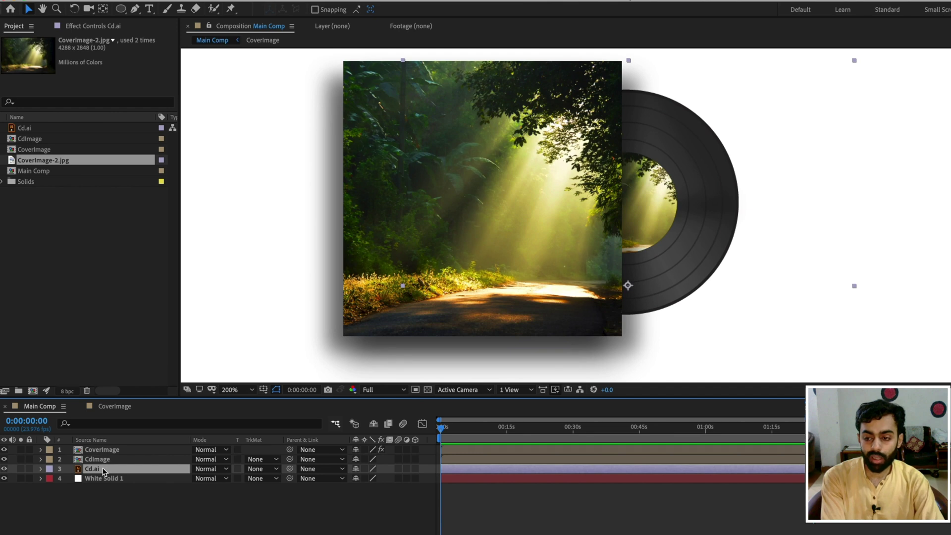
click(4, 450)
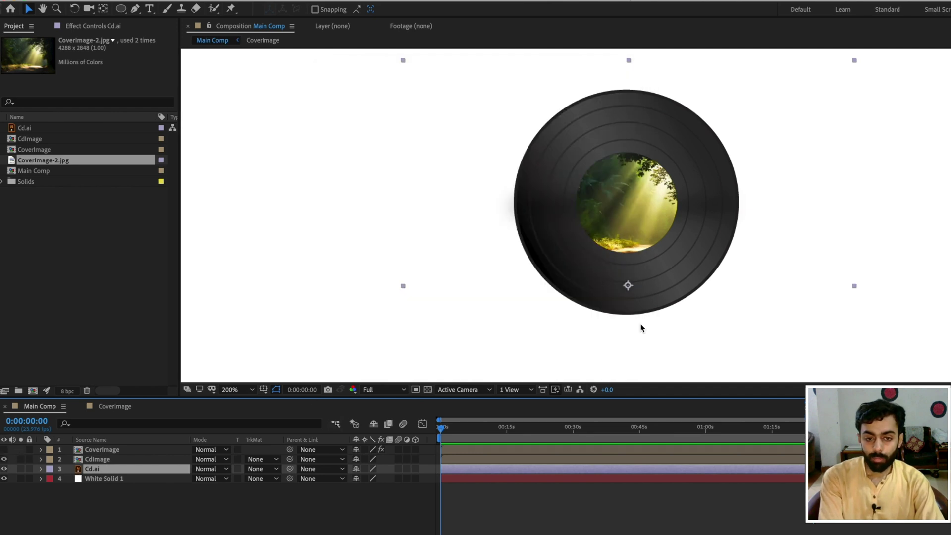
click(103, 10)
drag(627, 285, 630, 205)
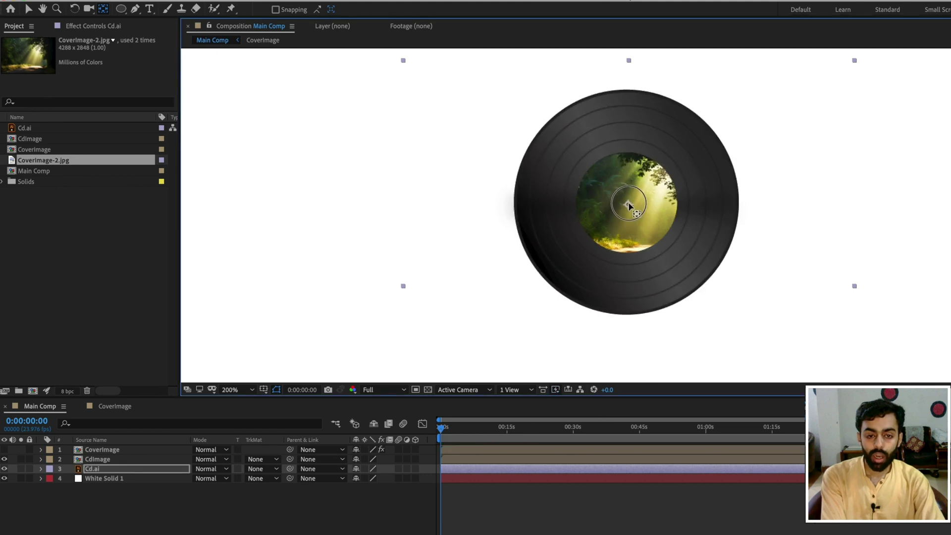
key(comma)
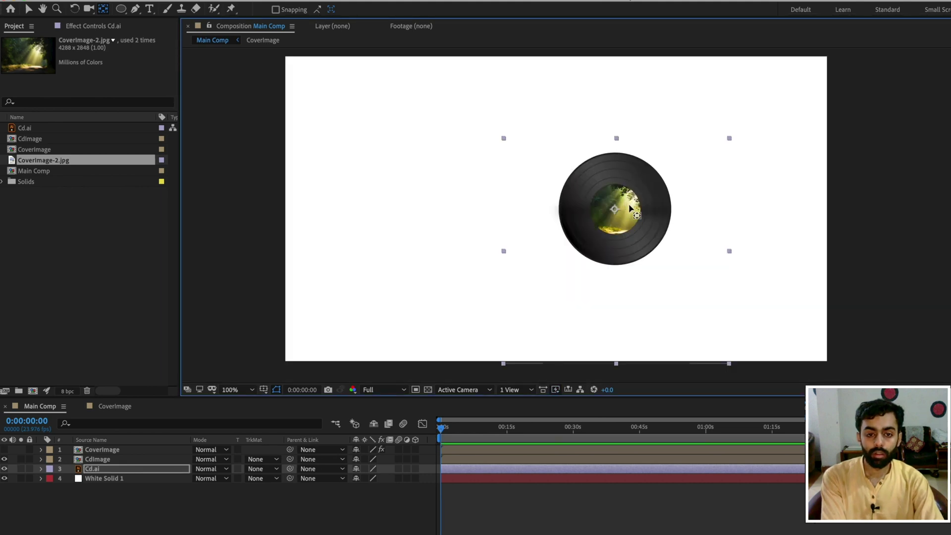
- Parent the CdImage layer to the Cd.ai layer so that the picture label follows the record
key(period)
click(97, 459)
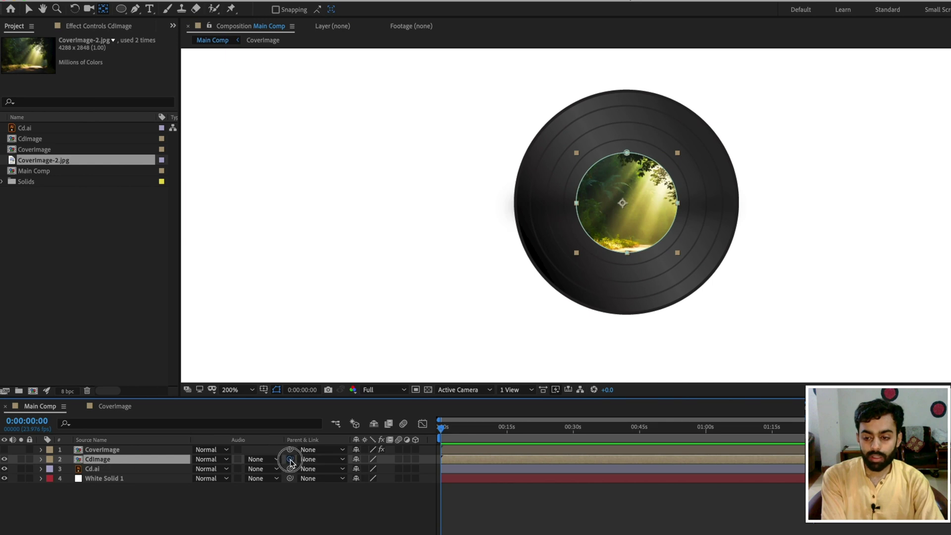
drag(290, 462, 94, 474)
- Keyframe Cd.ai's rotation from 0 turns at the composition's start to 3 full turns at 0:01:59:23
click(93, 469)
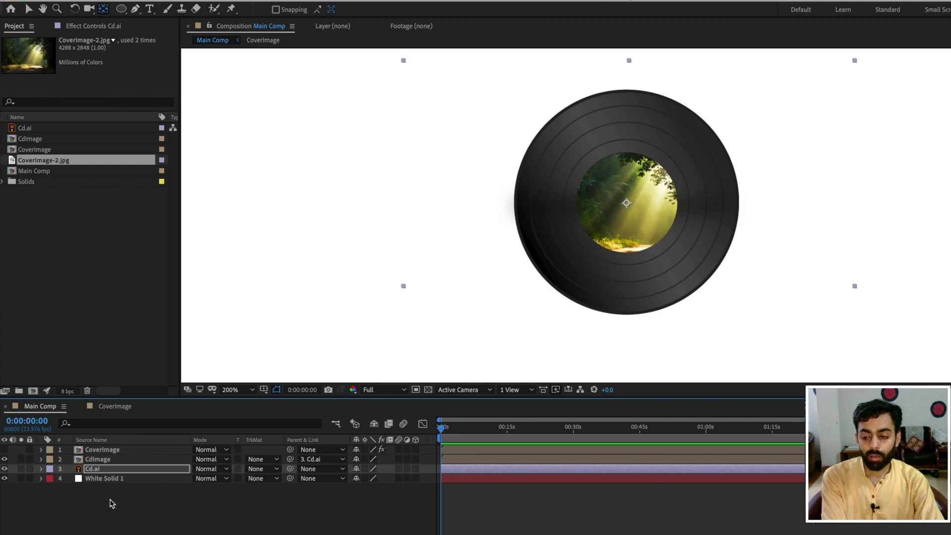
key(r)
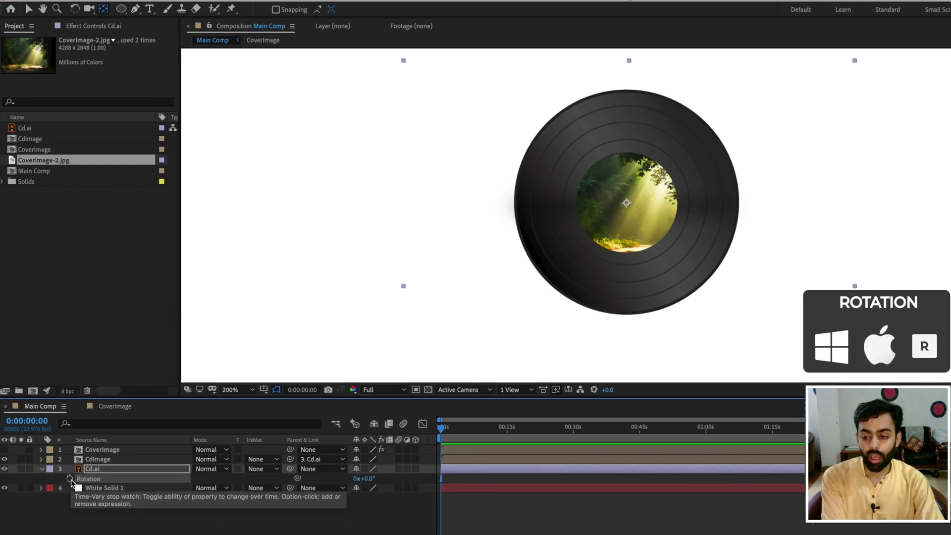
click(69, 480)
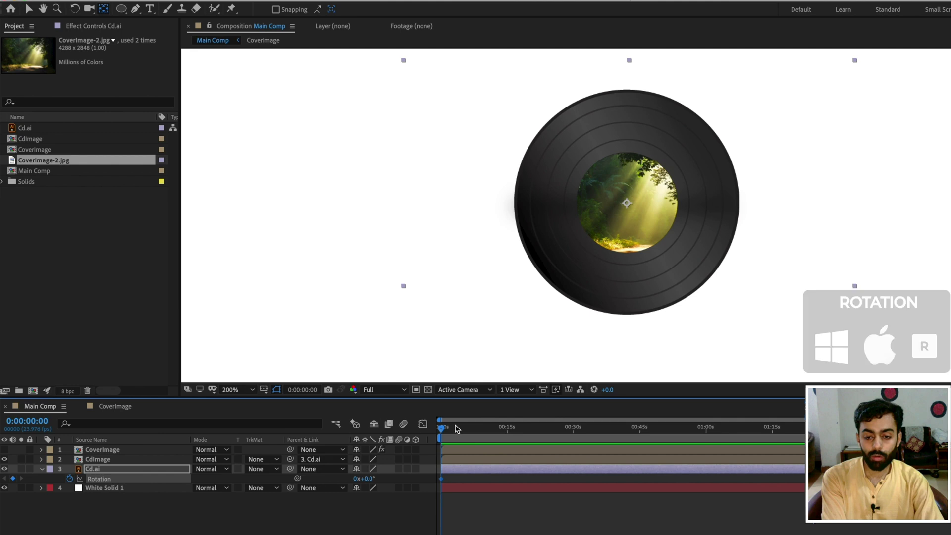
drag(444, 432, 948, 422)
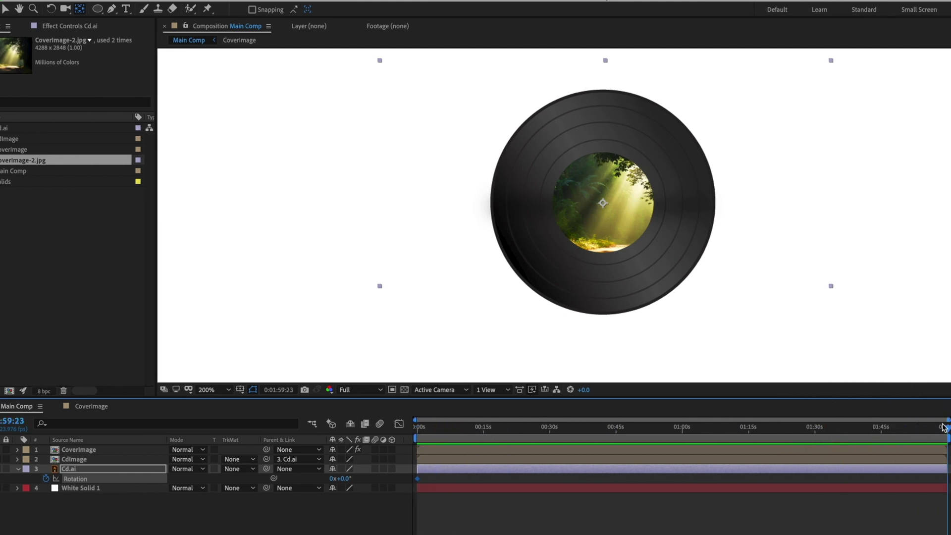
click(332, 479)
text(3)
key(Return)
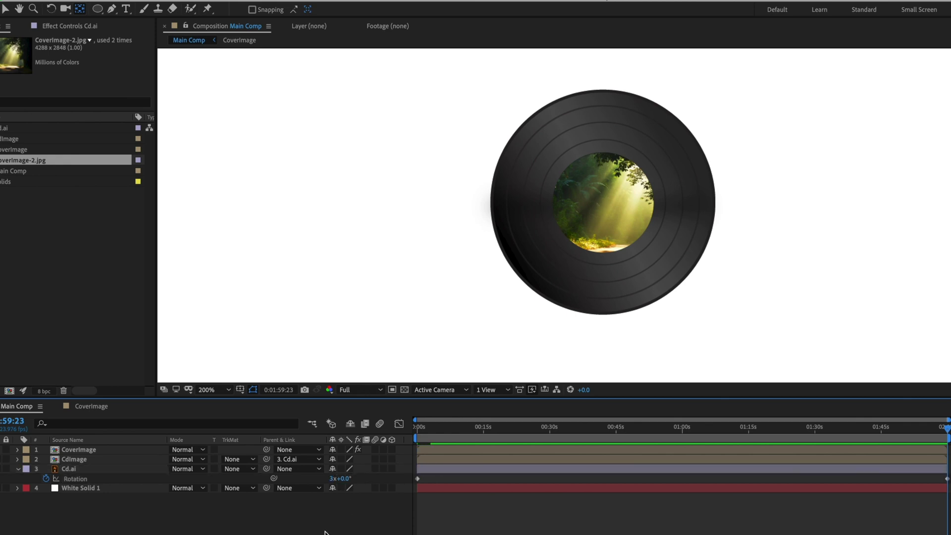
- Show the CoverImage layer again and preview the spin from the start, trying Quarter resolution before returning to Full
scroll(715, 238, down, 2)
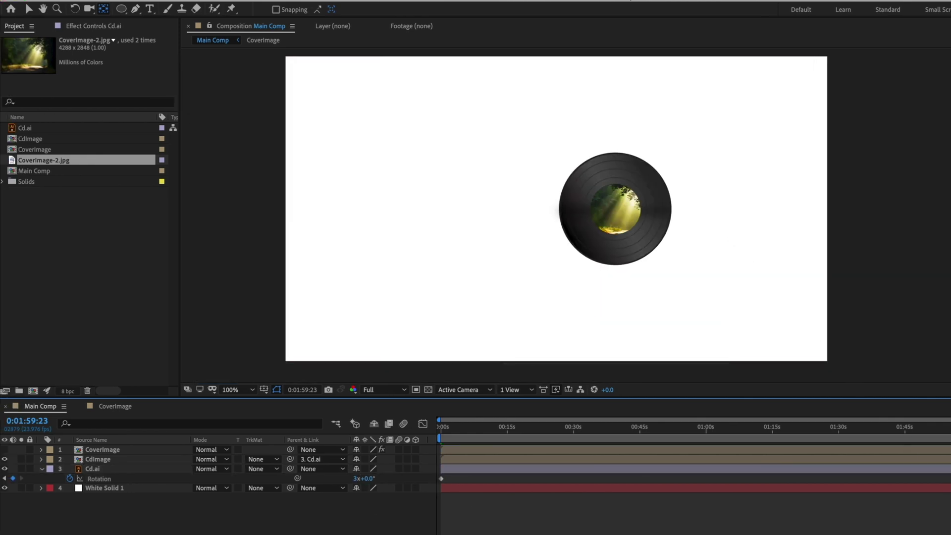
click(4, 449)
drag(948, 432, 404, 419)
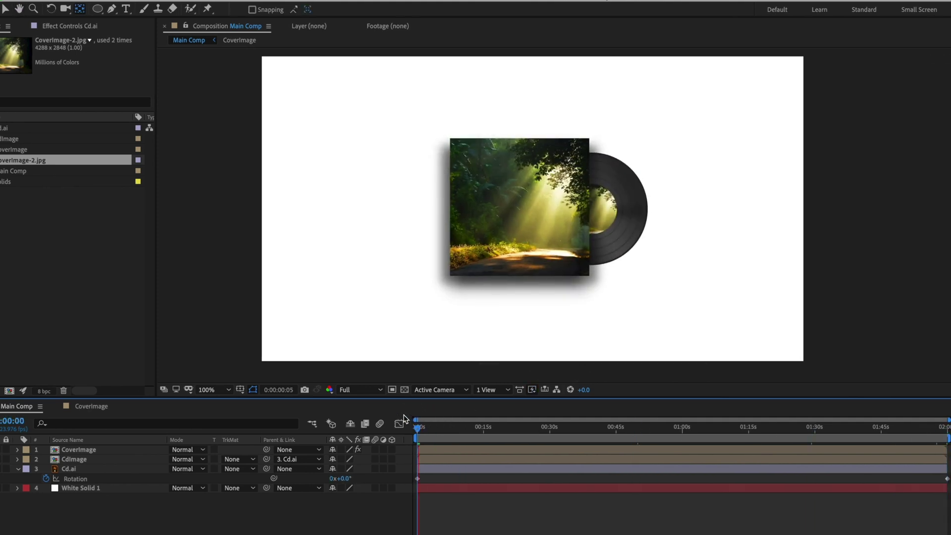
key(space)
click(360, 390)
click(361, 454)
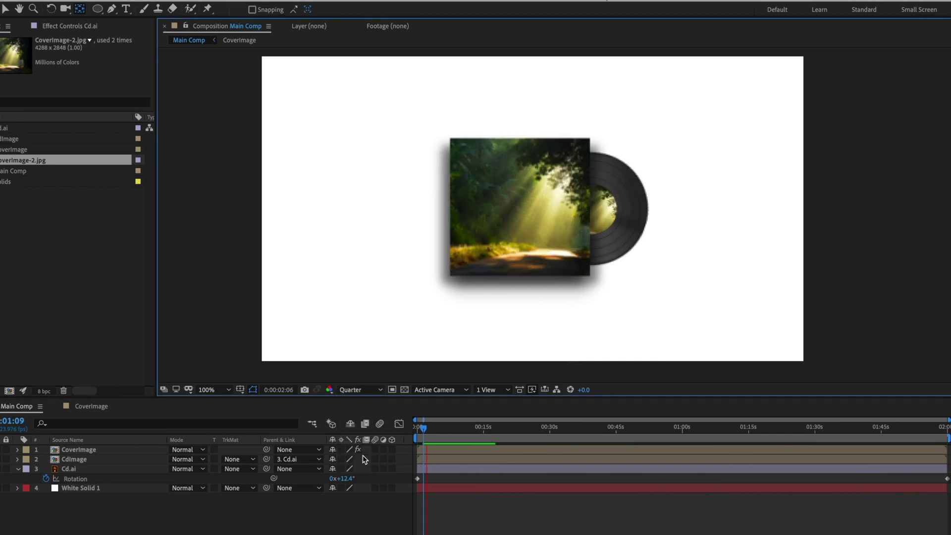
click(376, 392)
click(360, 417)
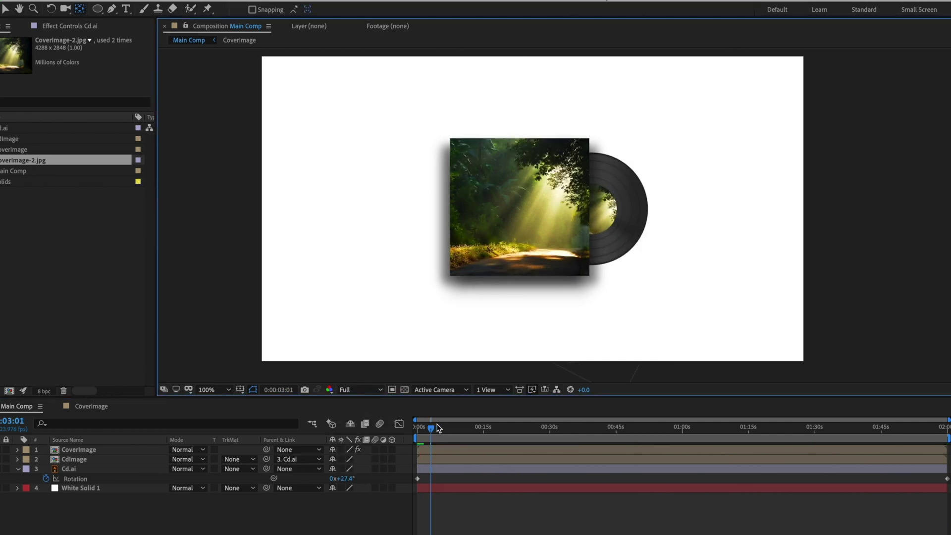
- Set Cd.ai's rotation at the end of the composition to 5 turns and preview the spin from the start
key(End)
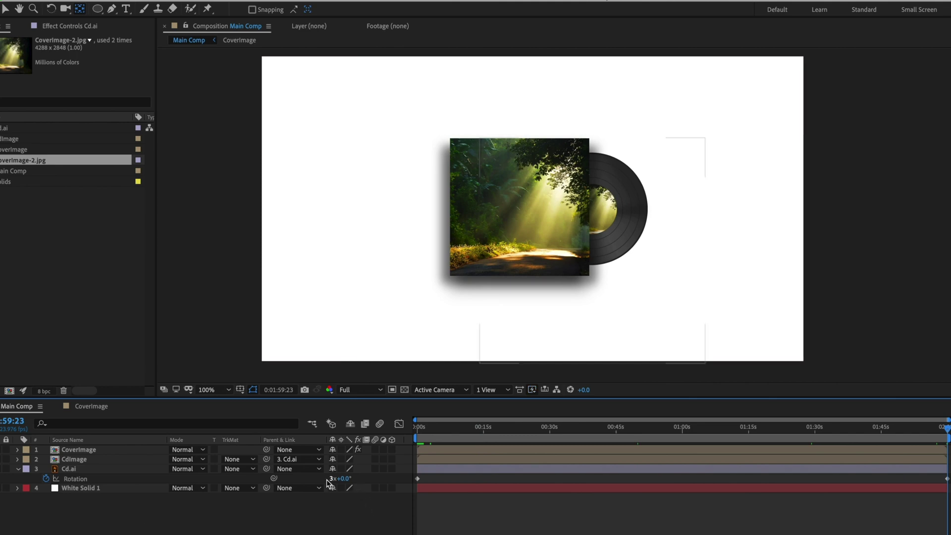
click(334, 478)
key(Return)
key(Home)
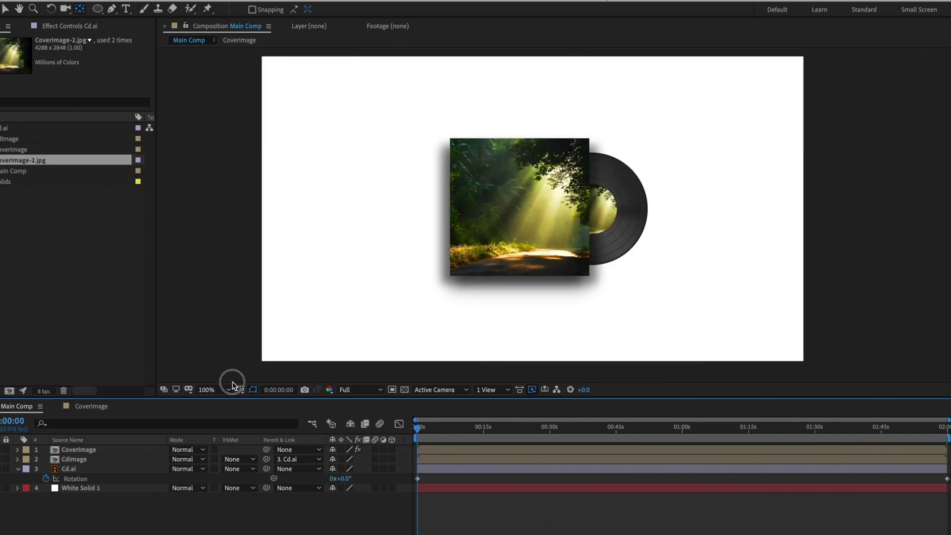
key(space)
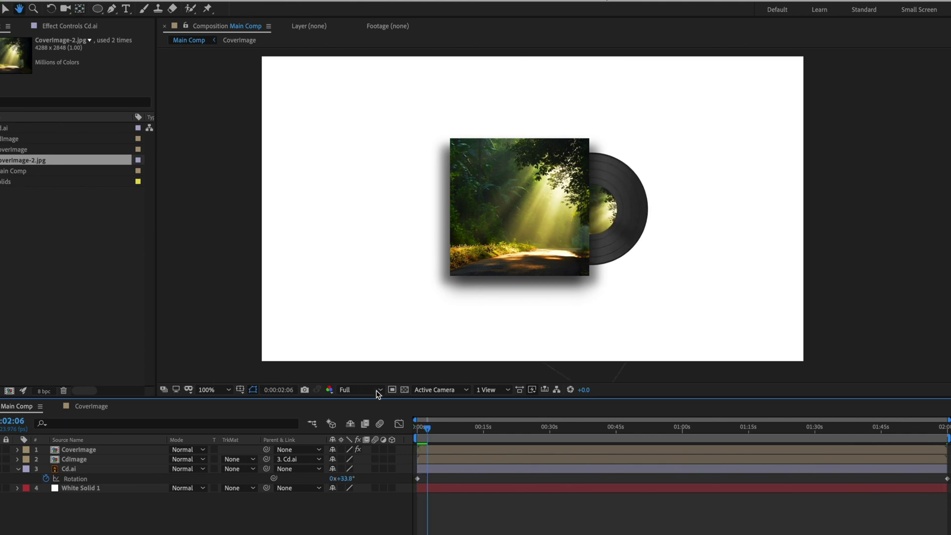
key(space)
- Set Cd.ai's rotation at the end of the composition to 10 turns and play the spin from the start
key(End)
click(331, 478)
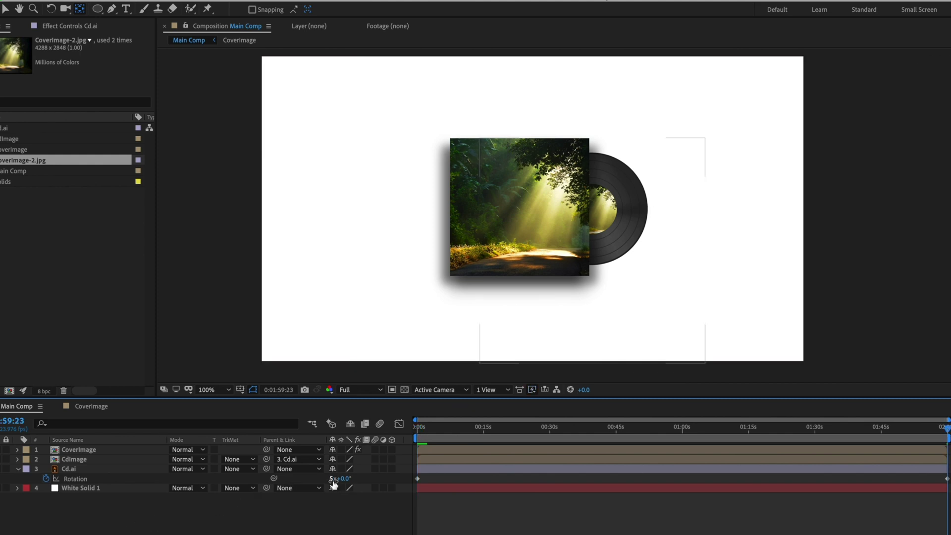
text(10)
key(Return)
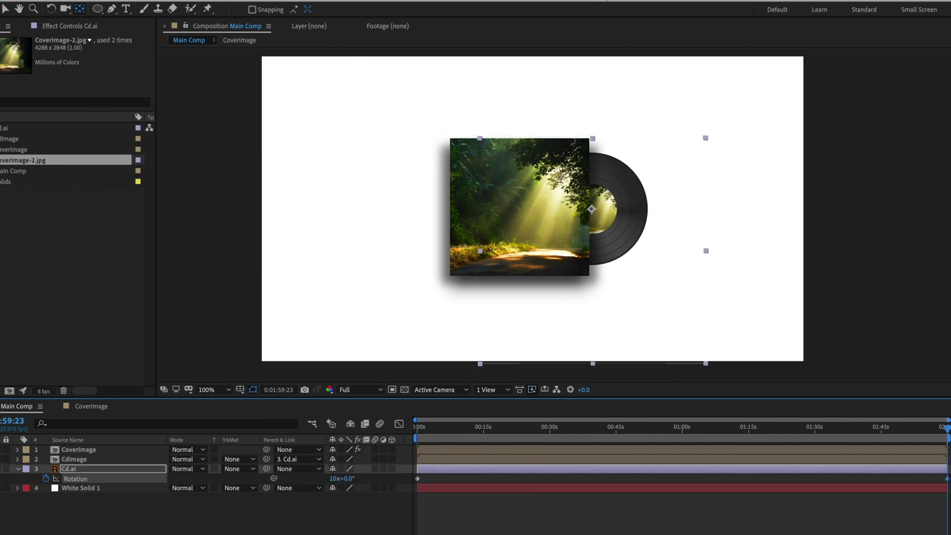
key(Home)
key(space)
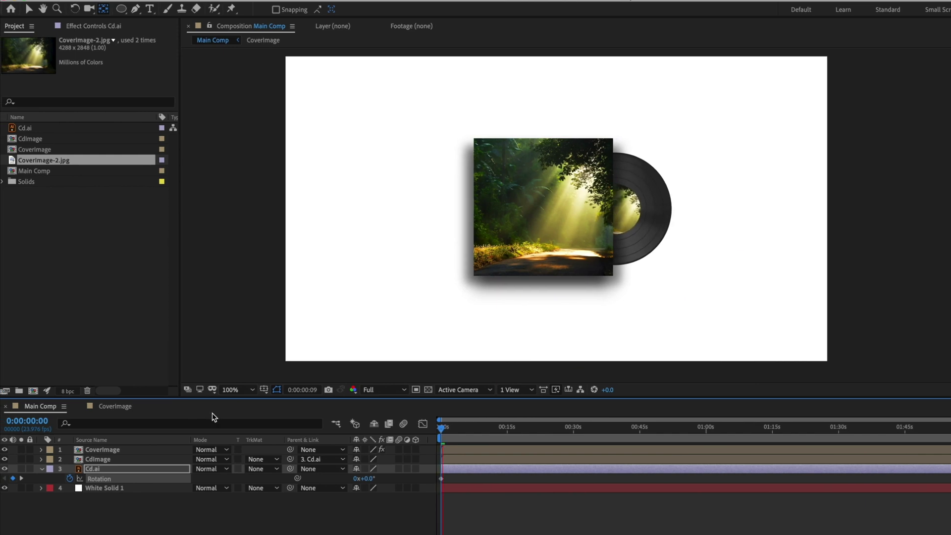
key(space)
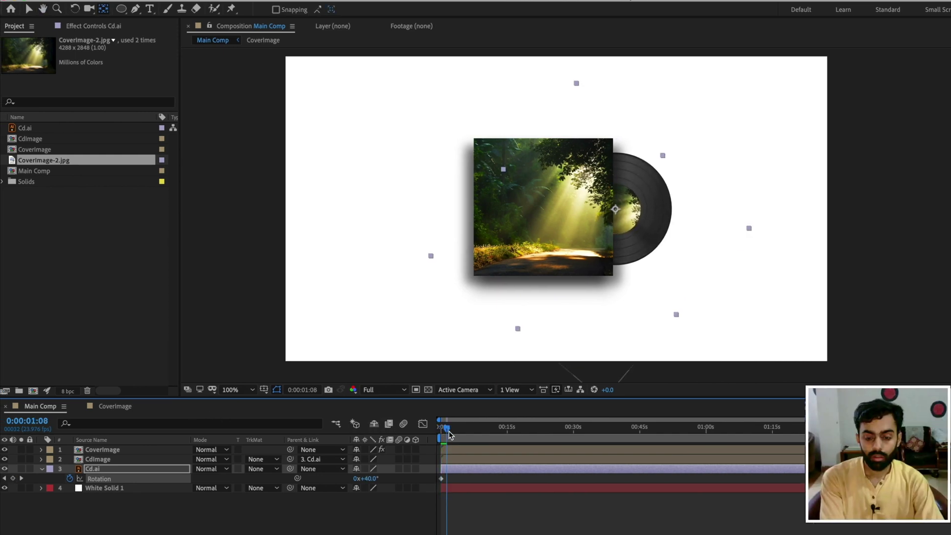
key(space)
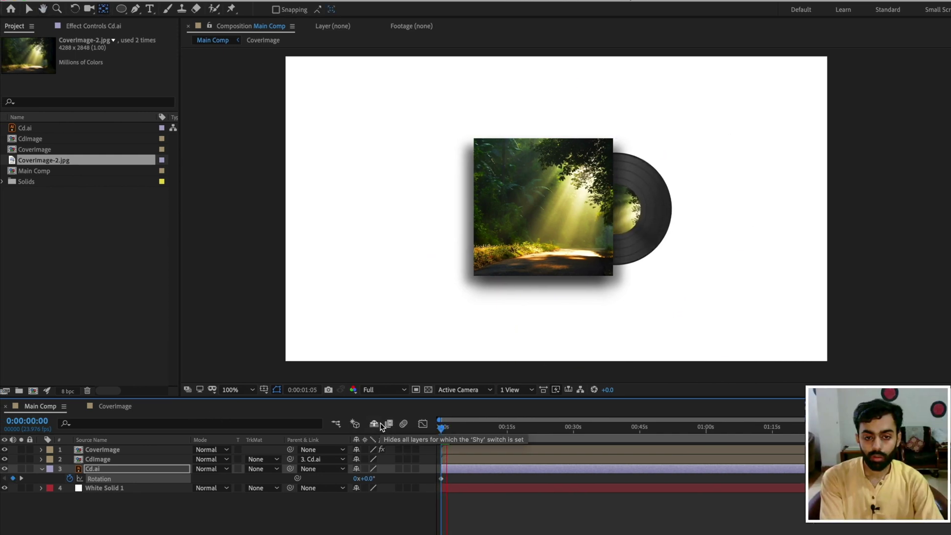
key(space)
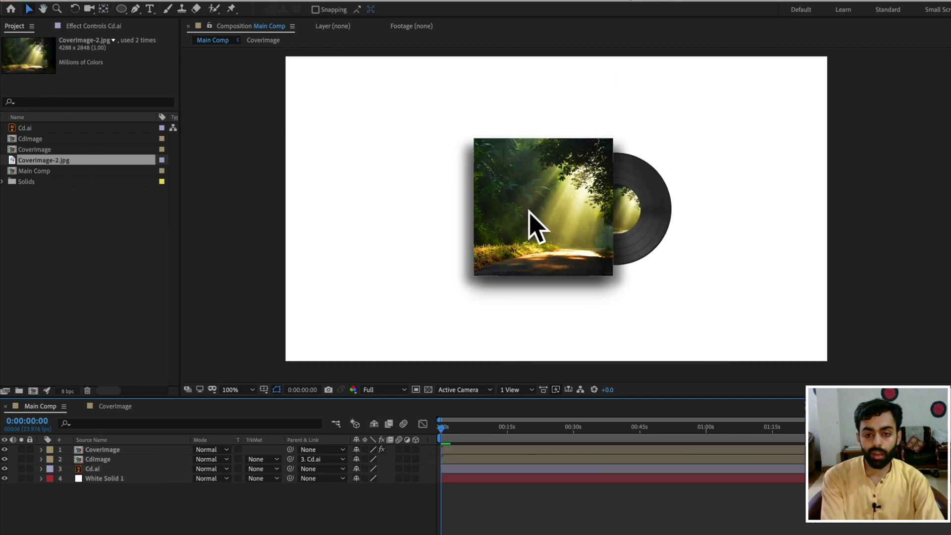
- Pre-compose the CdImage and Cd.ai layers together as a composition named CD
click(92, 471)
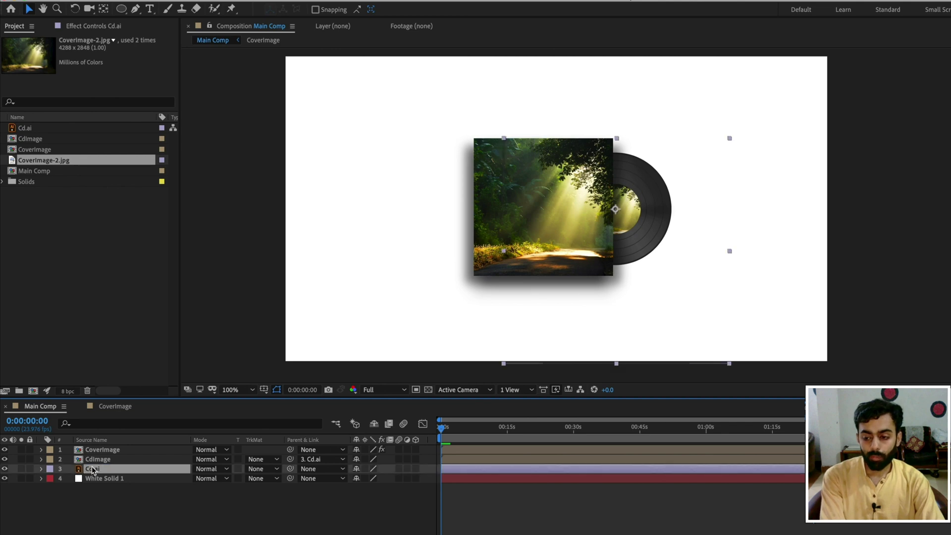
right_click(96, 470)
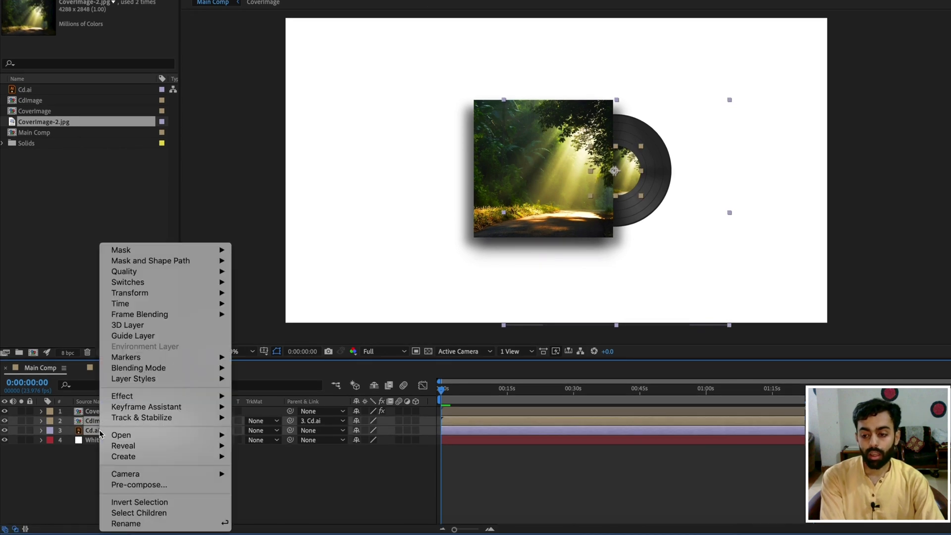
click(143, 486)
text(CD)
key(Return)
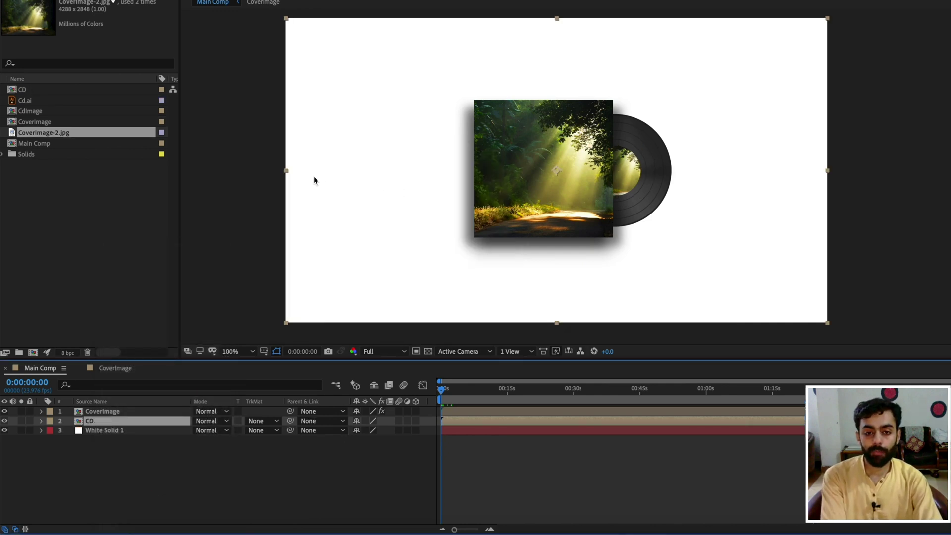
- Enlarge the timeline scale and add a position keyframe to the CD layer at 0:00:01:01
click(490, 530)
drag(441, 390, 477, 391)
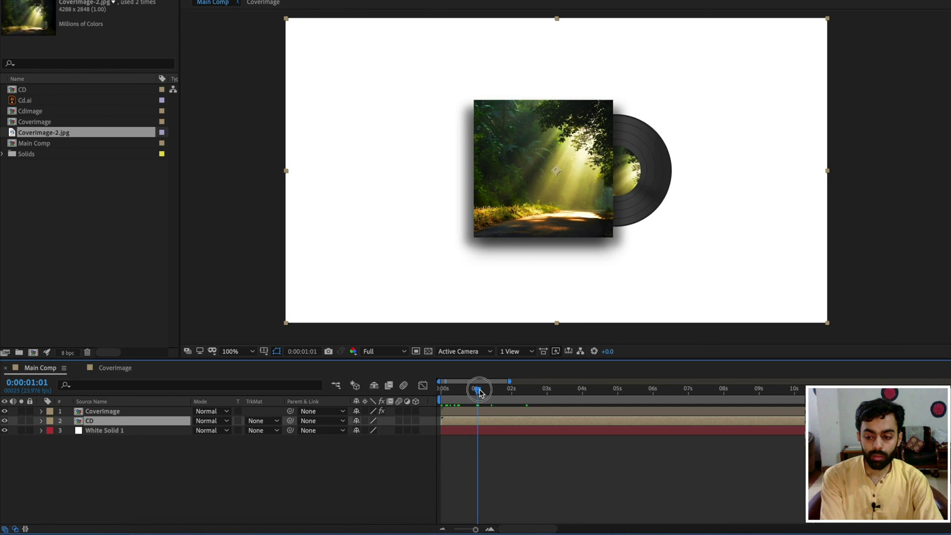
key(p)
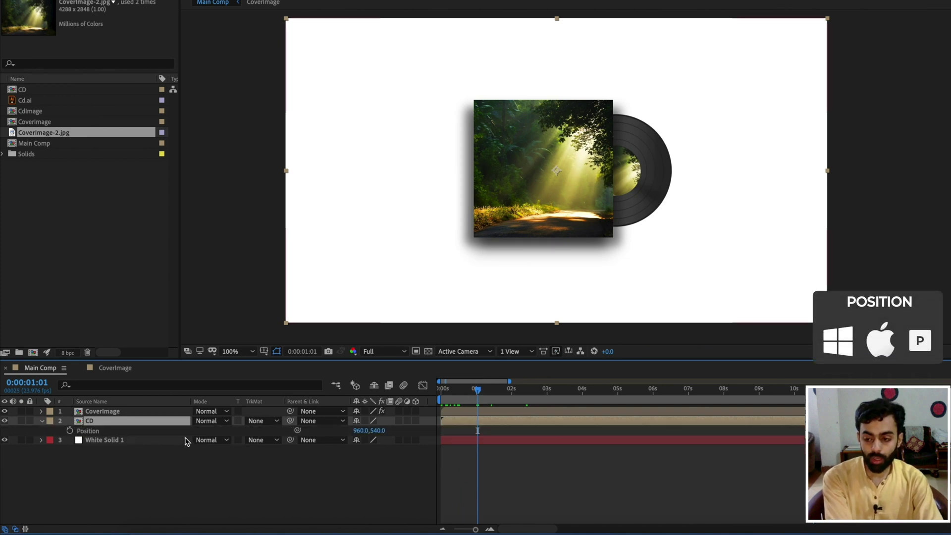
click(70, 431)
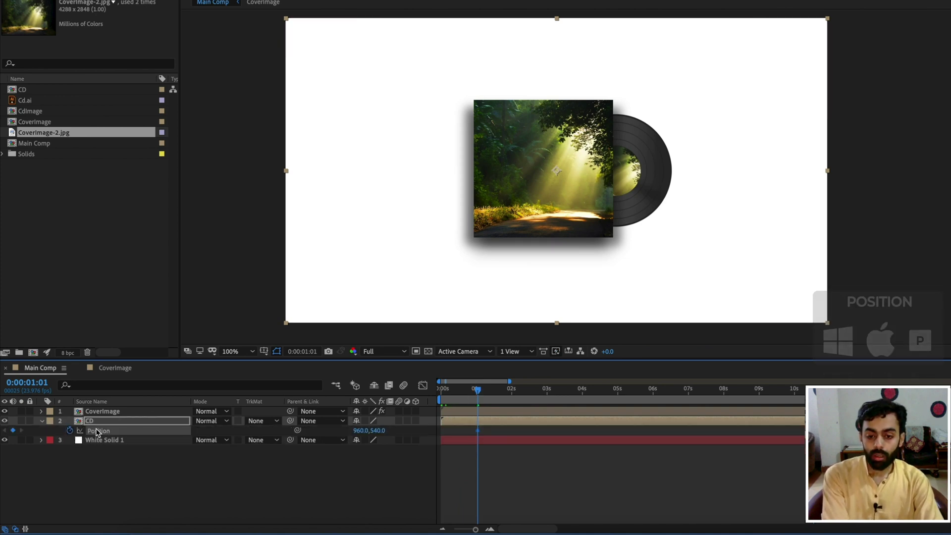
- Set the CD layer's X position to 671 at 0:00:00:00, hiding the record behind the cover, and preview the slide-out
drag(478, 393, 430, 394)
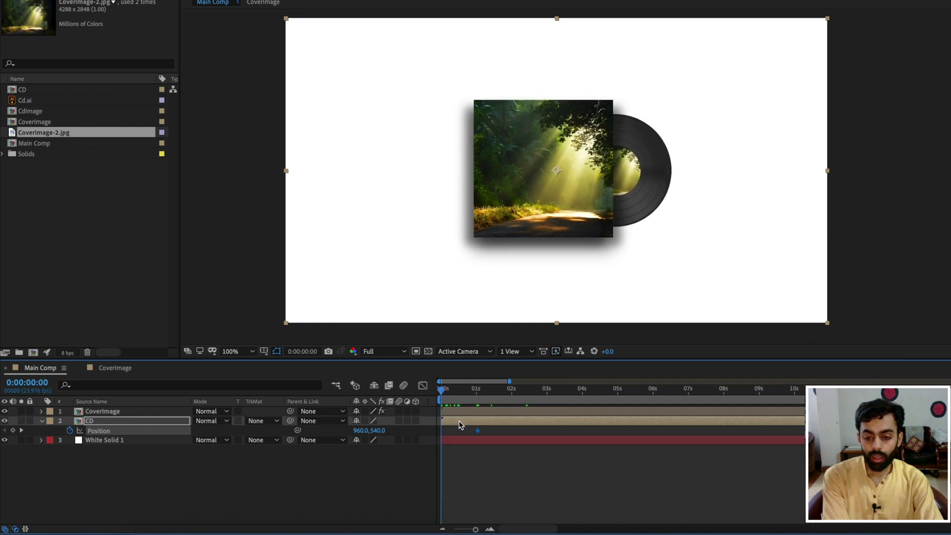
drag(360, 430, 203, 435)
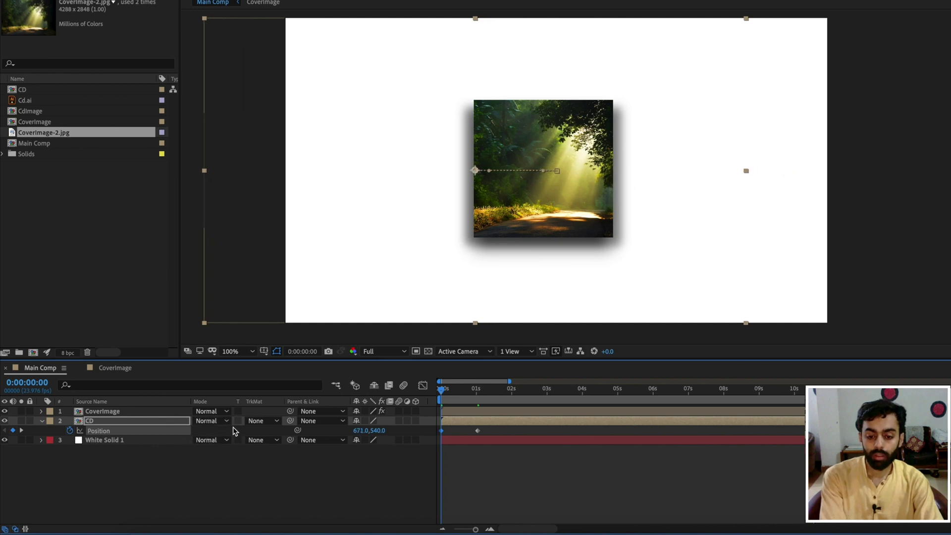
click(476, 491)
key(space)
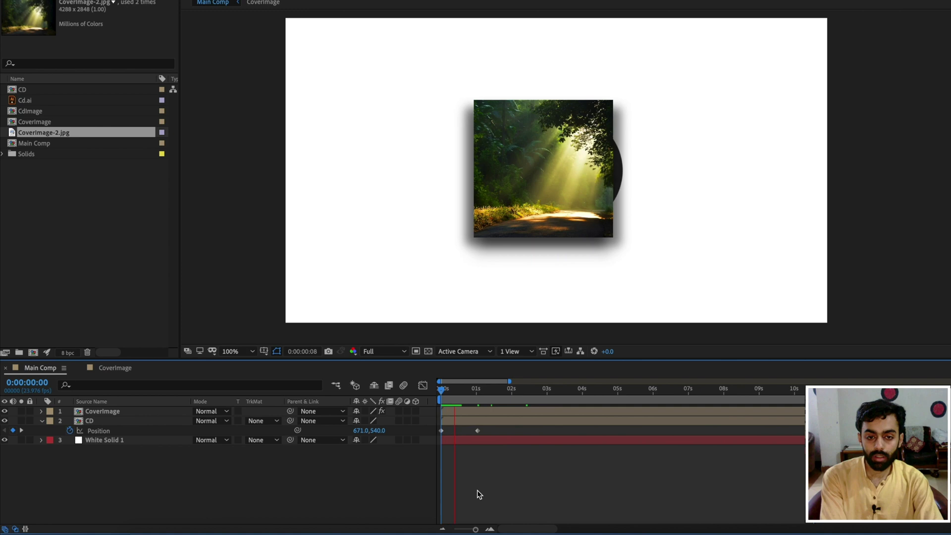
click(487, 391)
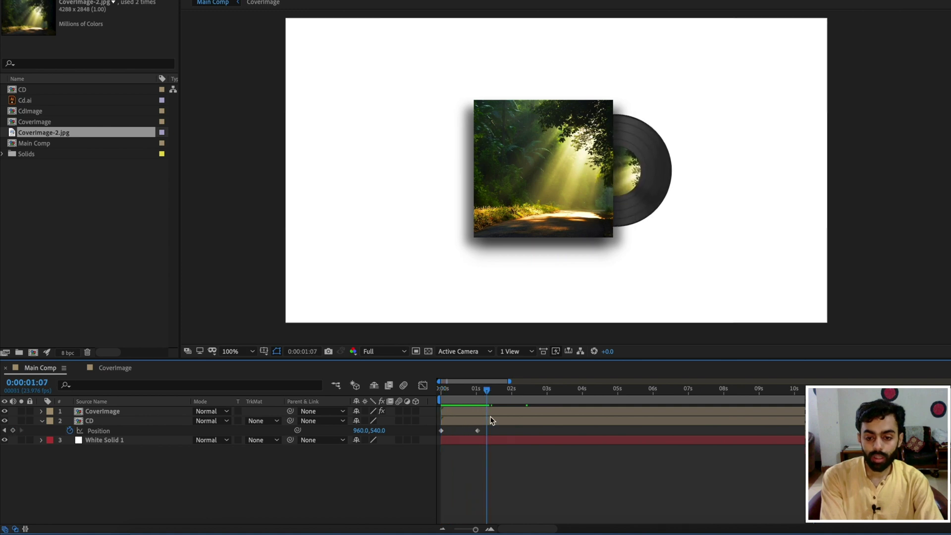
- Preview the record's slide-out and apply Easy Ease to both of the CD layer's position keyframes
drag(487, 390, 369, 382)
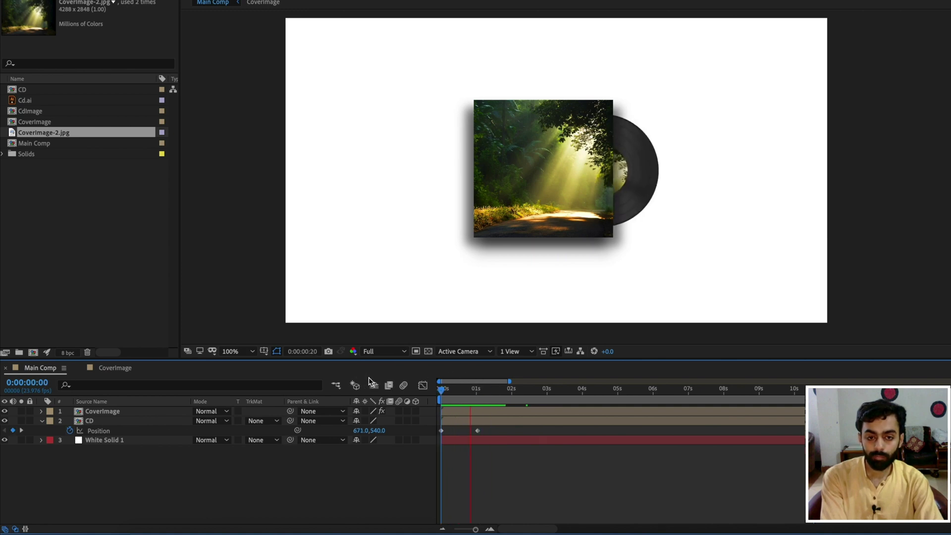
click(504, 389)
drag(499, 390, 480, 389)
drag(485, 426, 417, 438)
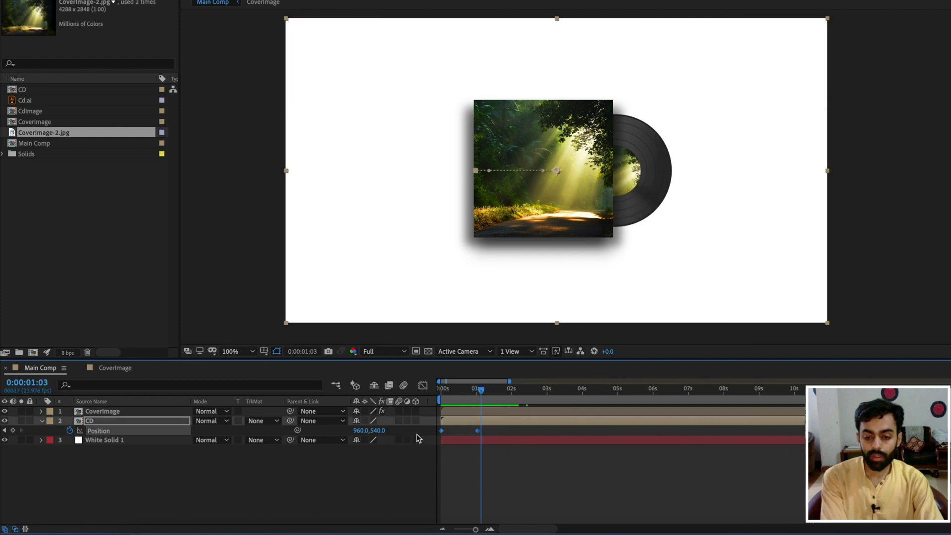
right_click(479, 432)
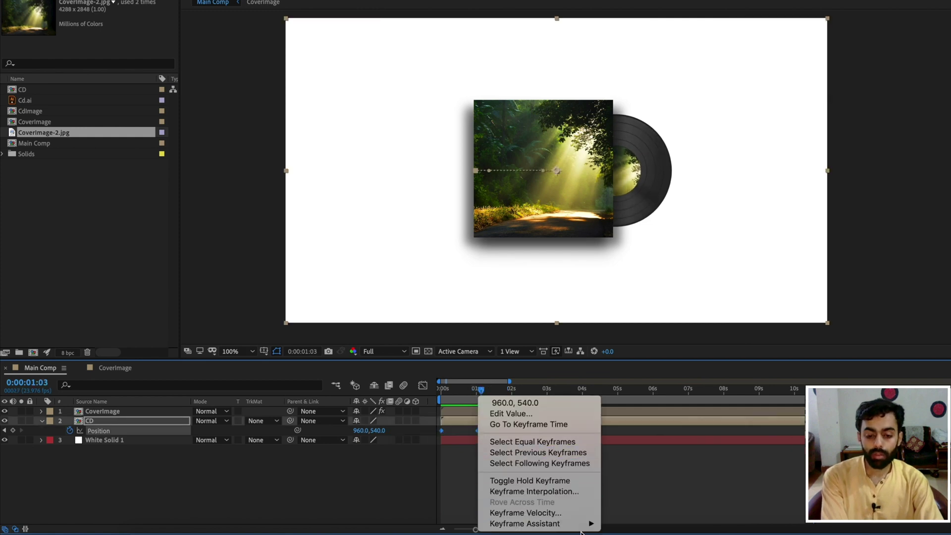
mouse_move(577, 525)
click(627, 463)
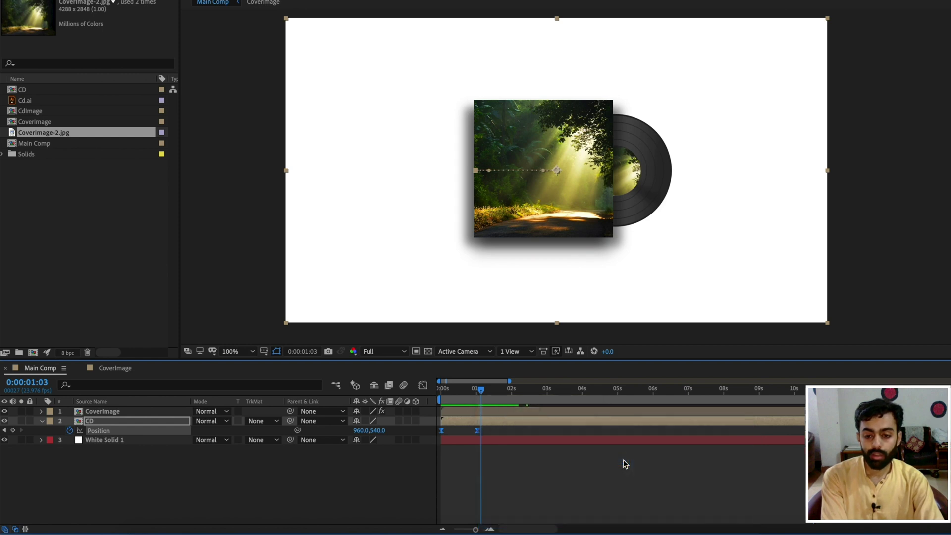
click(567, 465)
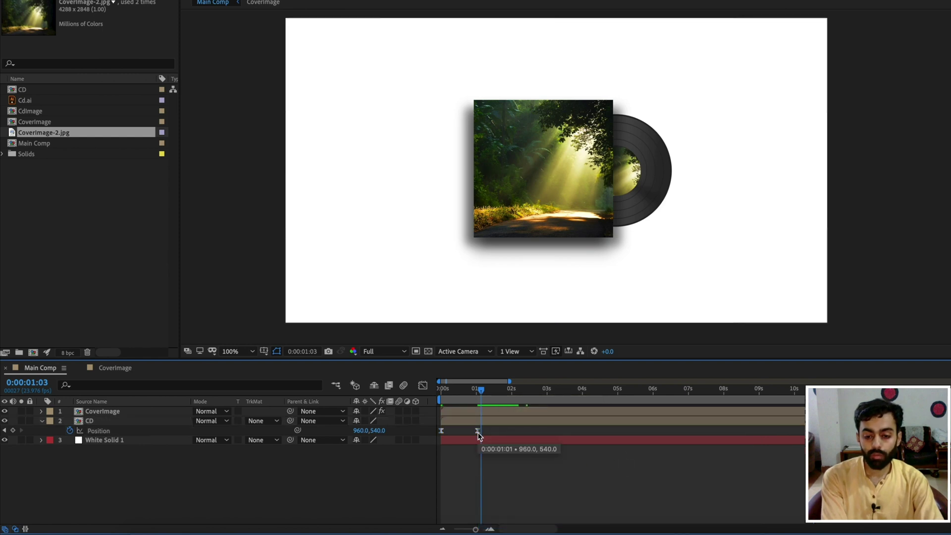
- Reshape the CD layer's position speed graph to peak early and slow gradually into the last keyframe, and play it from the start
click(478, 433)
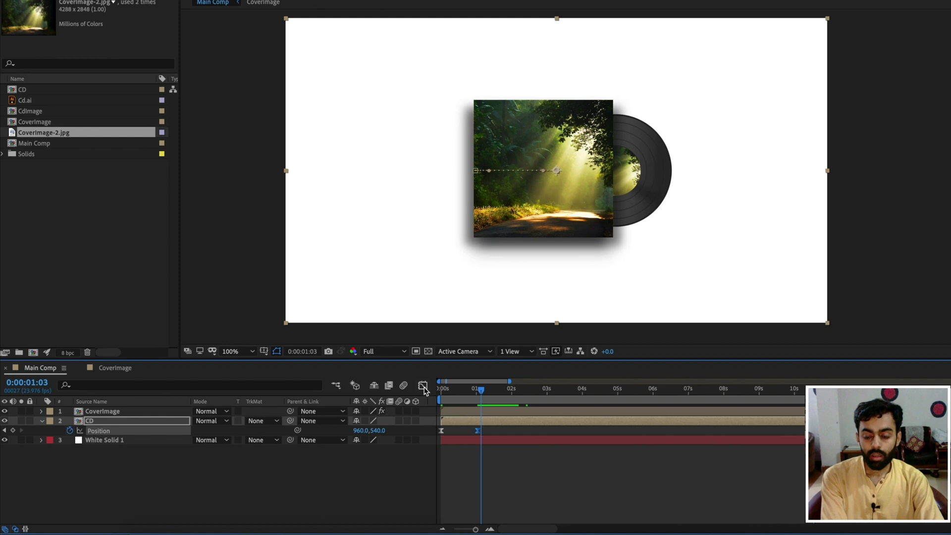
click(423, 386)
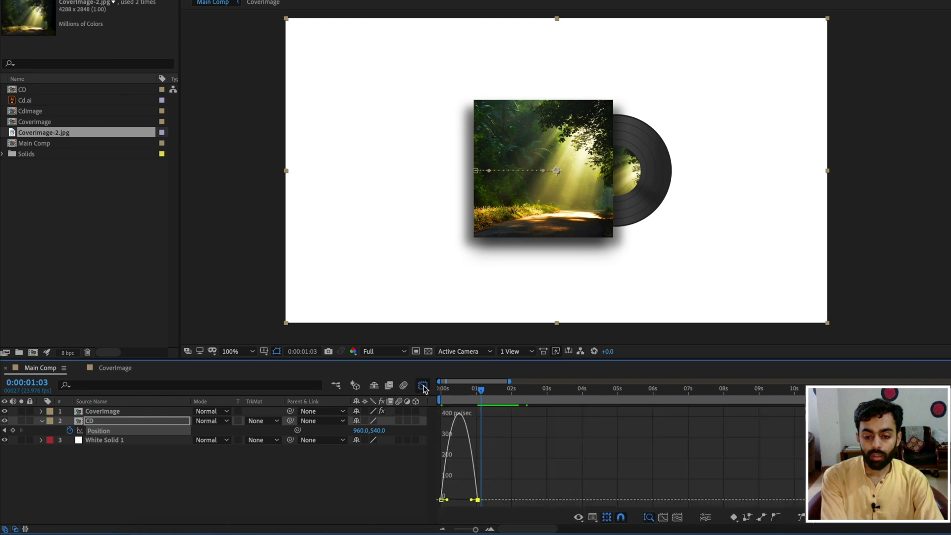
right_click(503, 462)
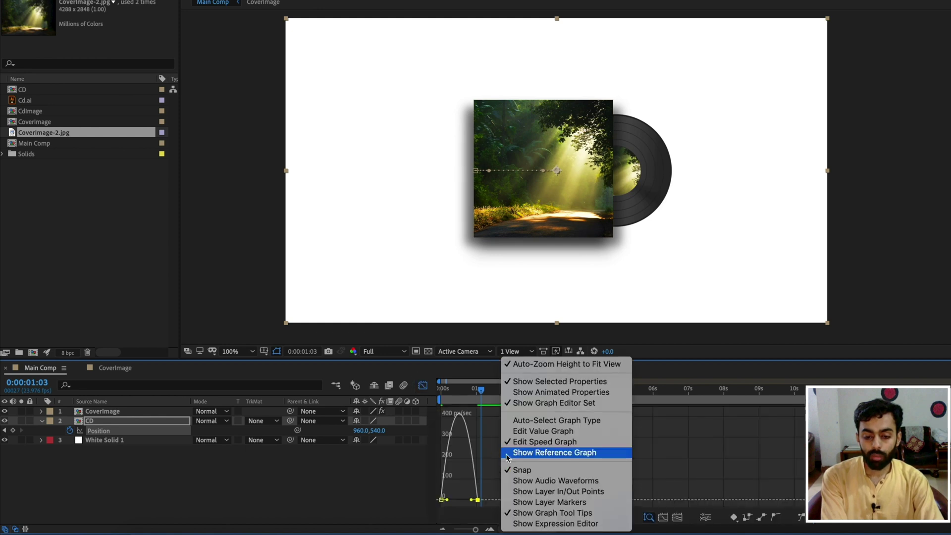
click(533, 449)
drag(471, 500, 454, 505)
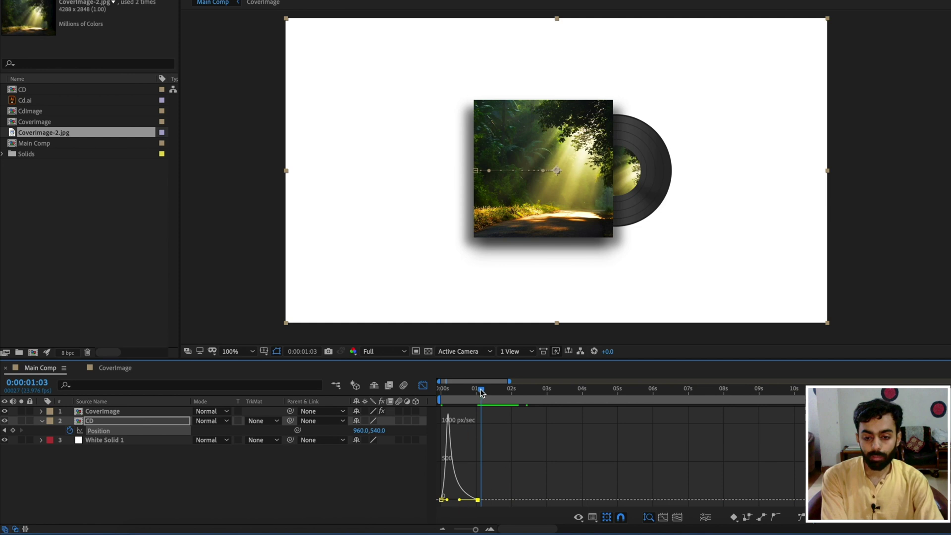
click(423, 385)
key(Home)
key(space)
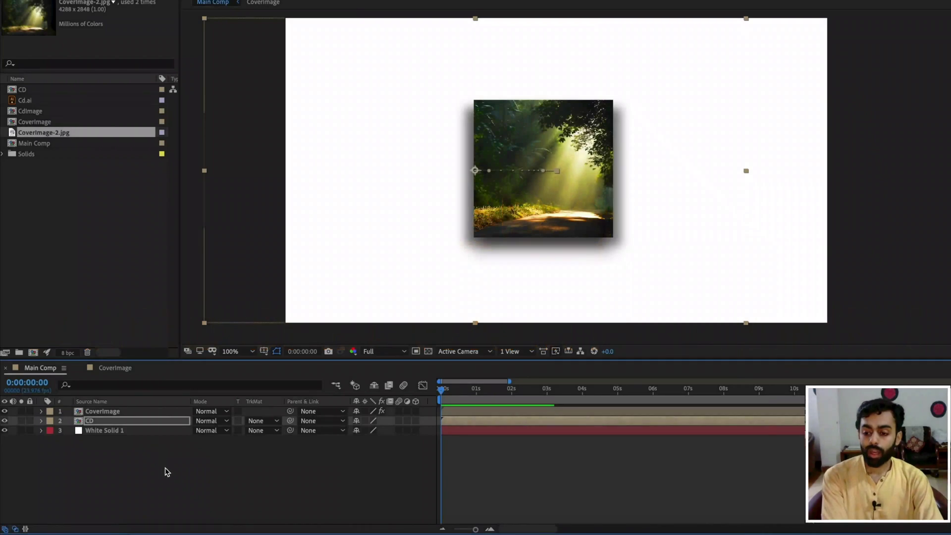
- Import MyMusic.wav into the project and add it as the topmost layer of Main Comp
click(154, 530)
click(873, 49)
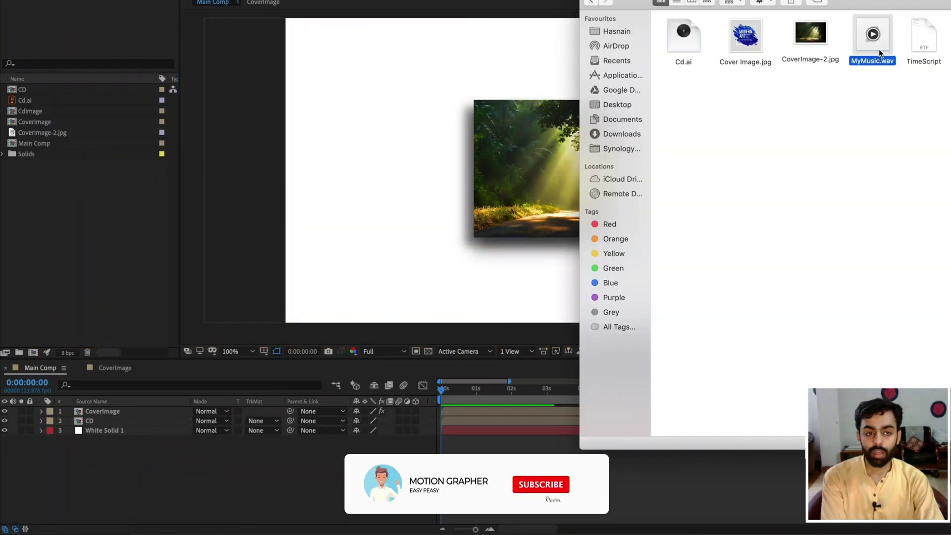
drag(882, 52, 99, 219)
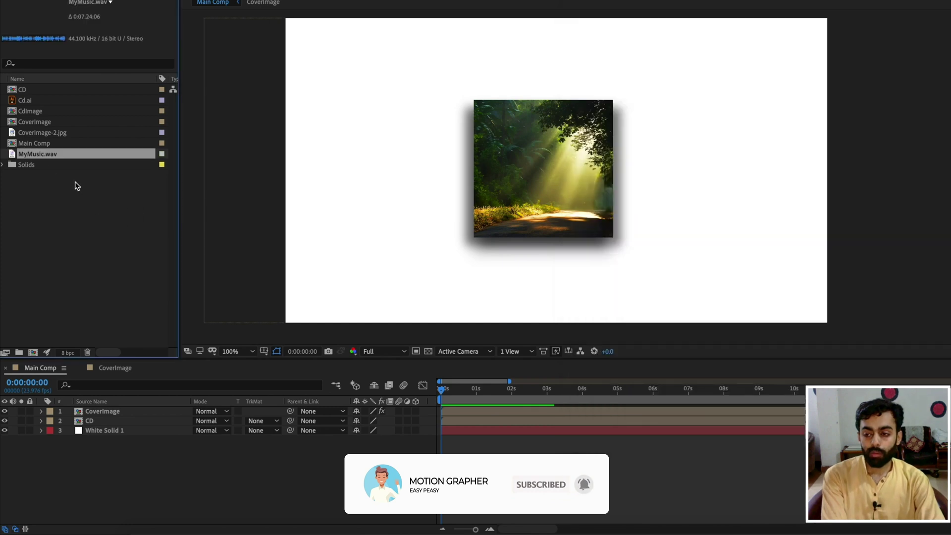
drag(58, 158, 139, 415)
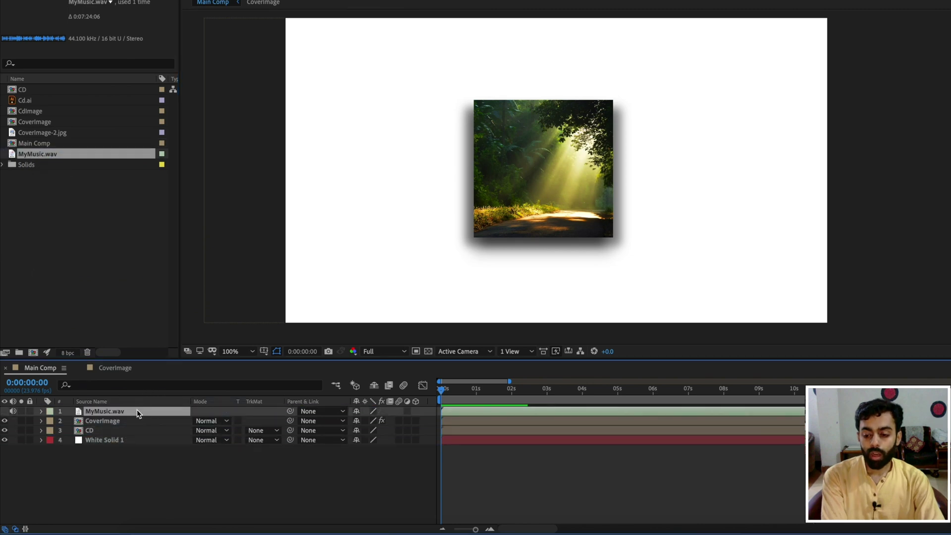
- Create a new white solid named AudiVisualizerSollid in Main Comp
right_click(149, 469)
mouse_move(214, 413)
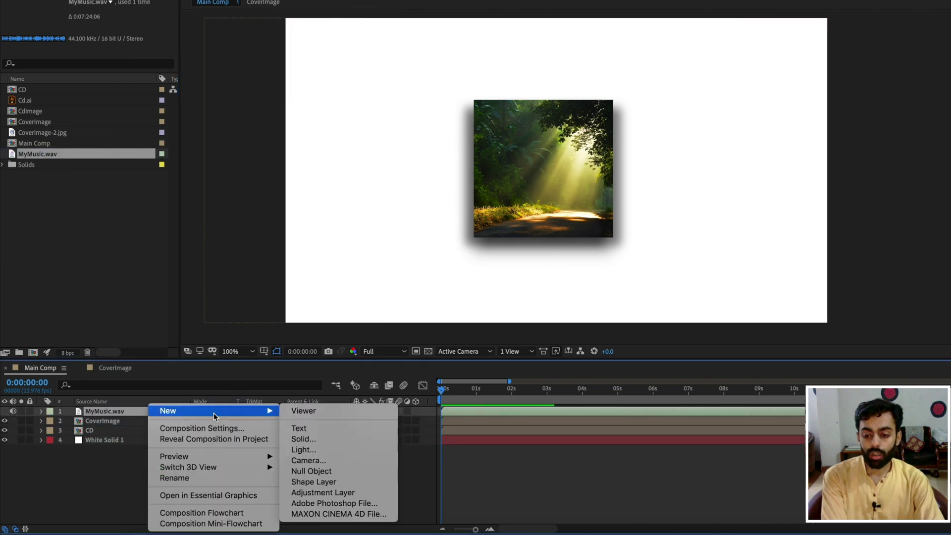
click(306, 439)
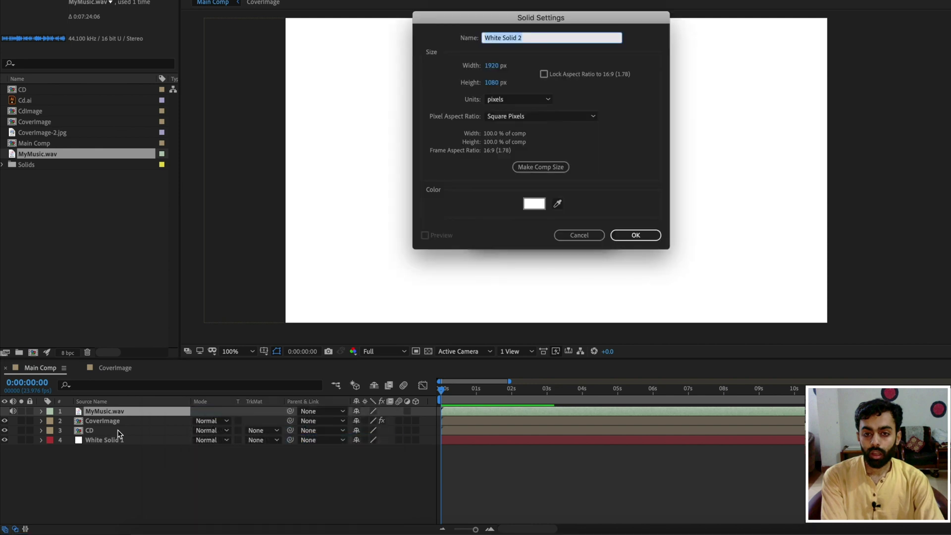
text(AudiVisualizerSollid)
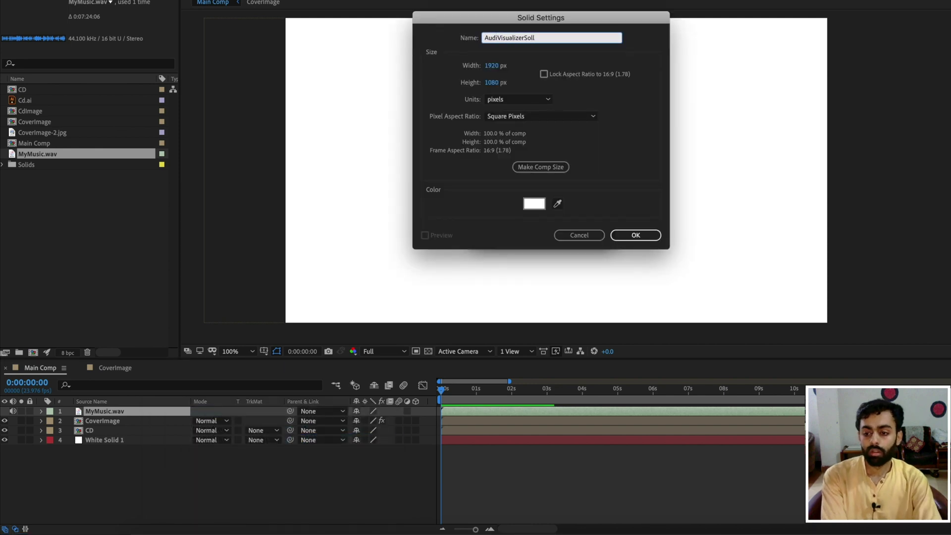
key(Return)
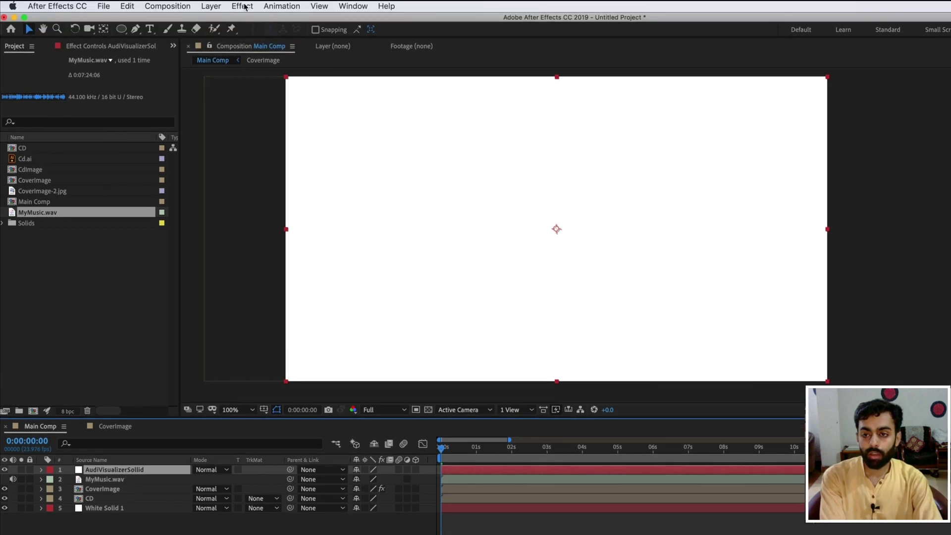
- Apply the Audio Spectrum effect to the AudiVisualizerSollid layer with MyMusic.wav as its audio layer
click(245, 6)
mouse_move(292, 155)
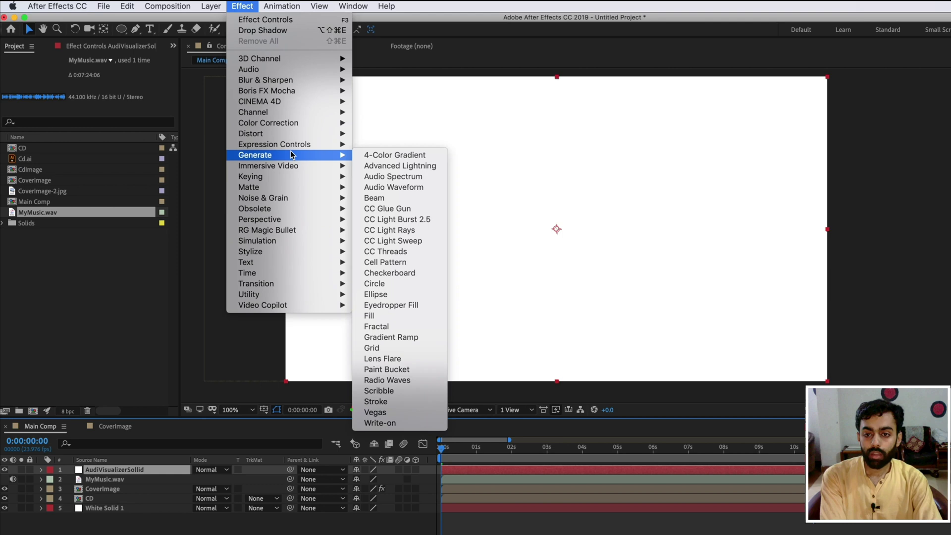
click(403, 177)
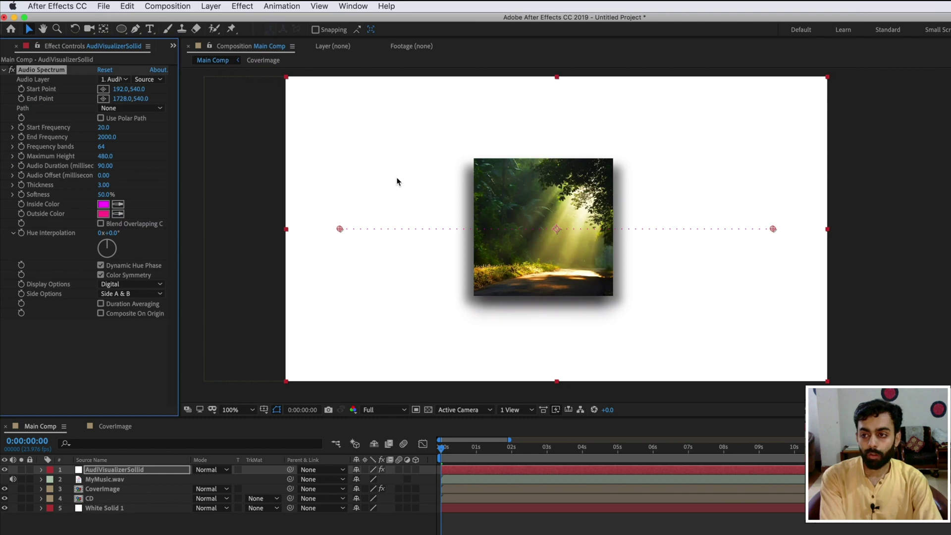
click(122, 79)
click(123, 79)
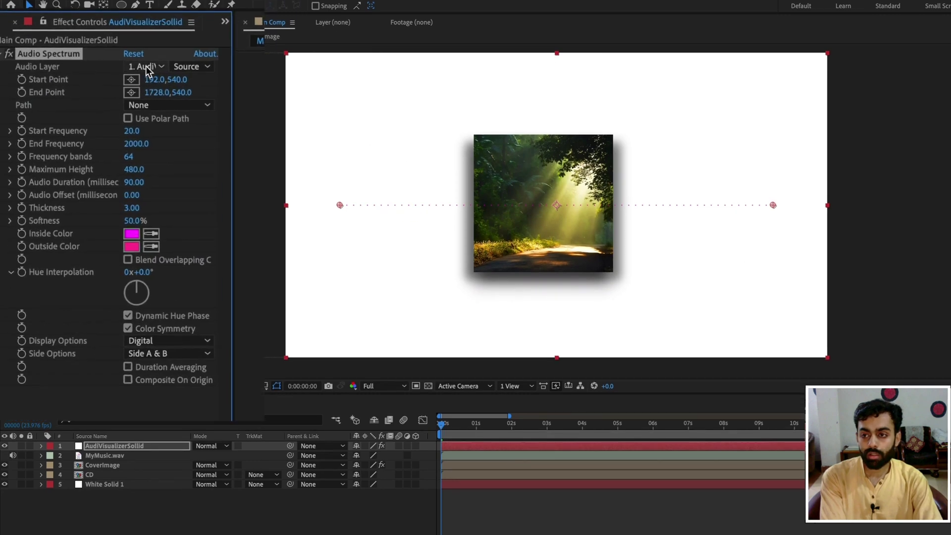
click(156, 66)
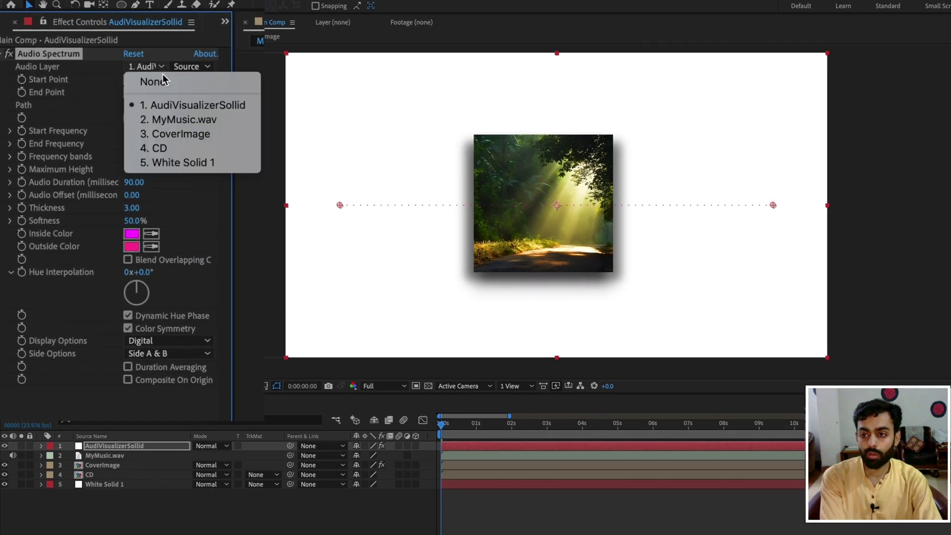
click(210, 122)
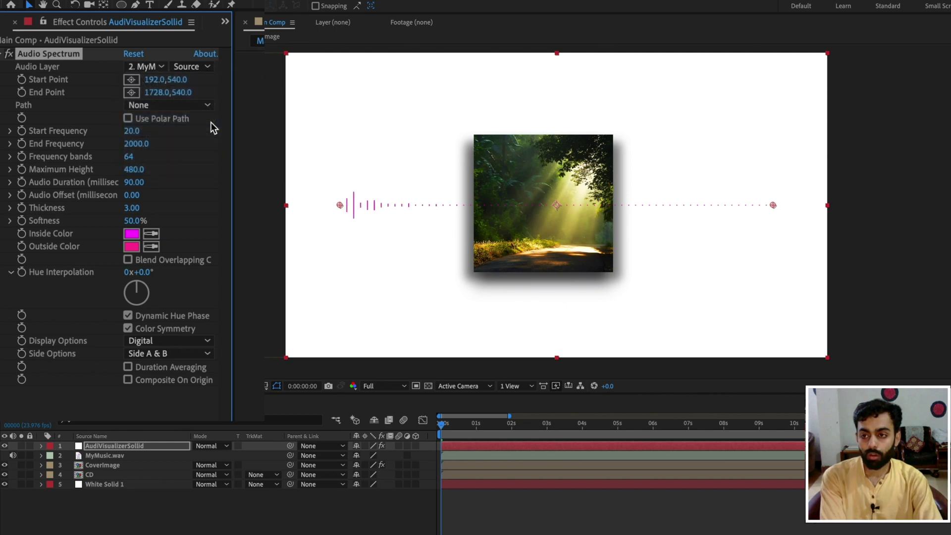
- Set the Audio Spectrum's end frequency to 200 and its frequency bands to 600
click(137, 144)
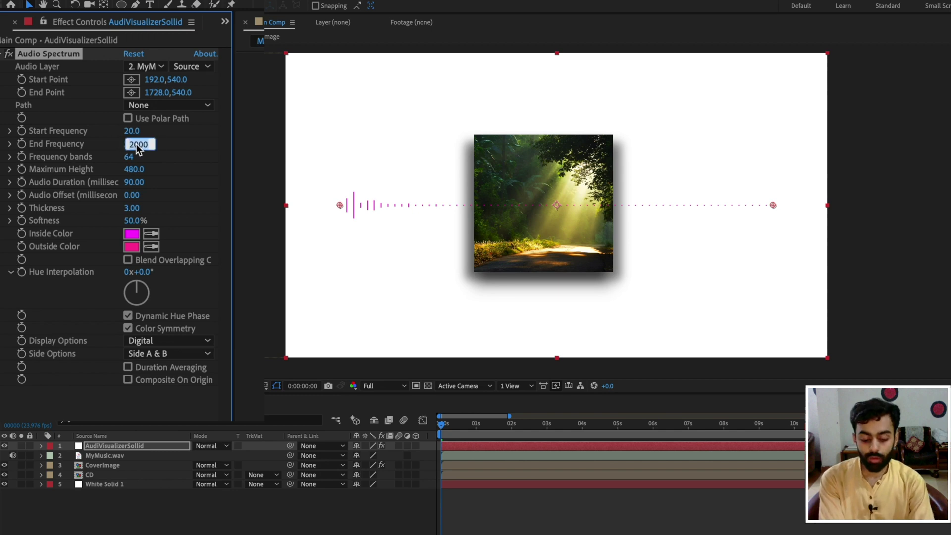
text(200)
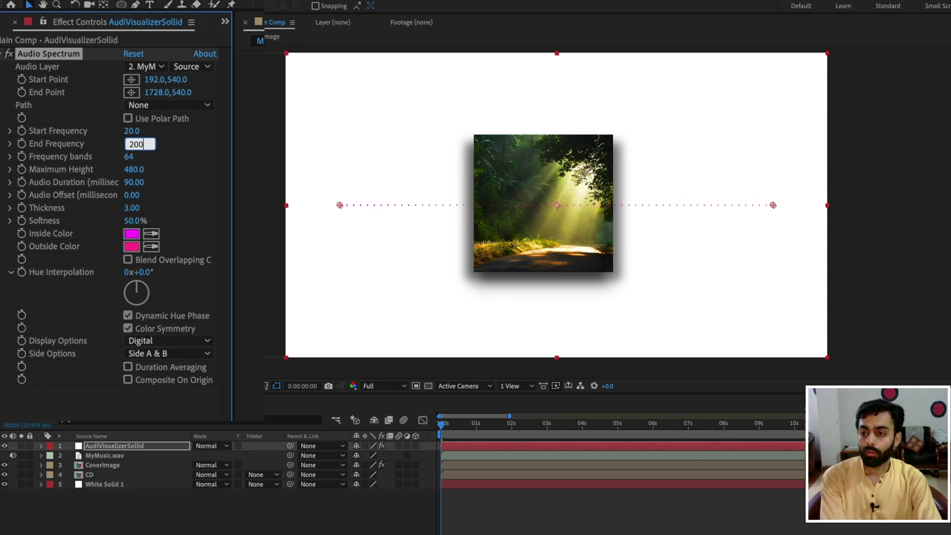
key(Return)
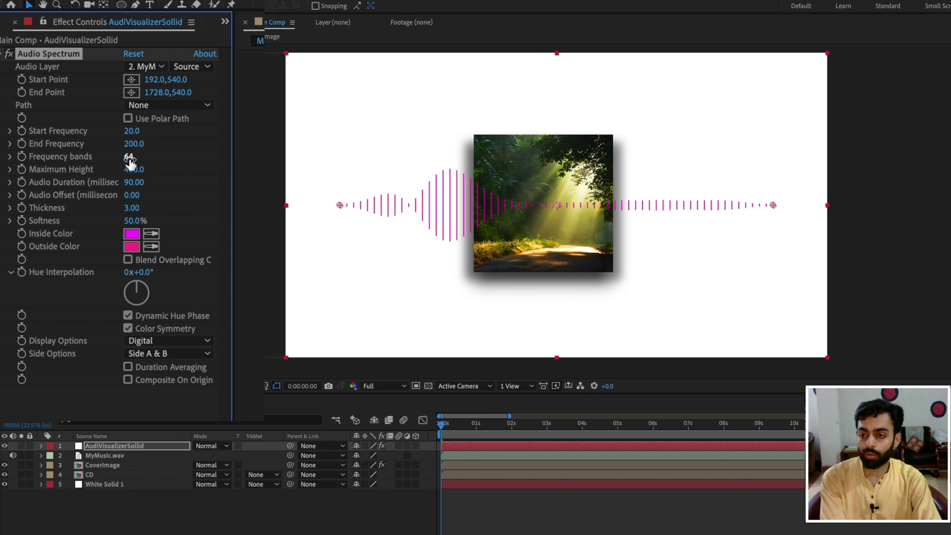
drag(130, 161, 131, 159)
click(130, 157)
text(600)
key(Return)
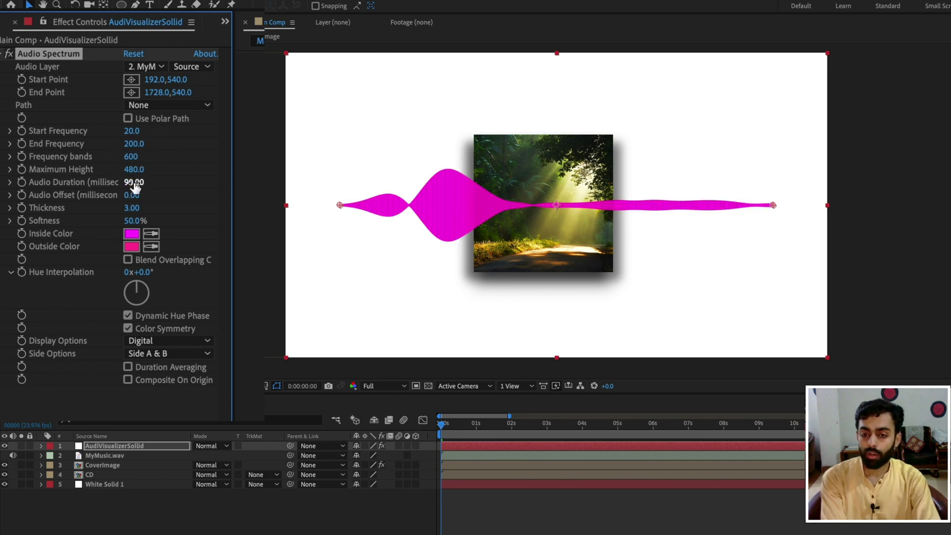
- Set the Audio Spectrum's audio duration to 130 milliseconds and its maximum height to 400
drag(134, 189, 137, 190)
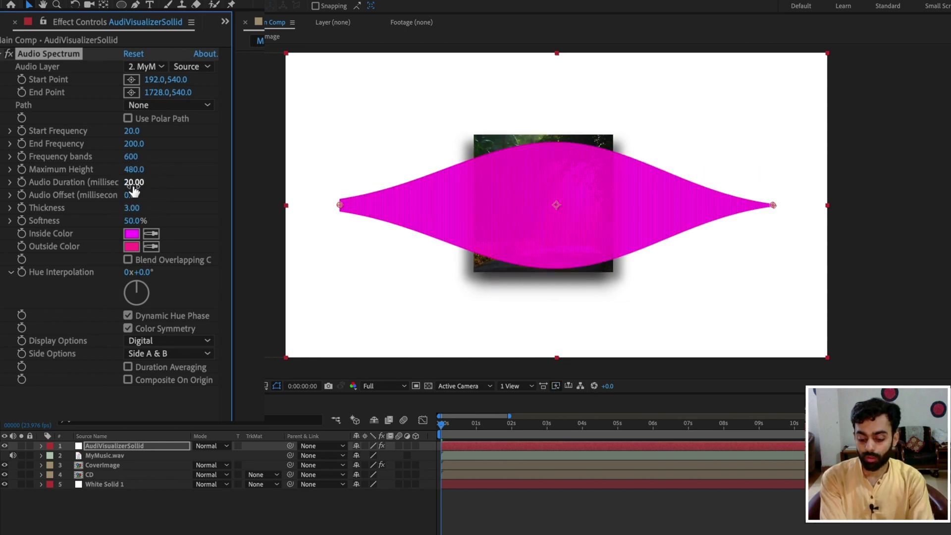
click(135, 183)
text(130)
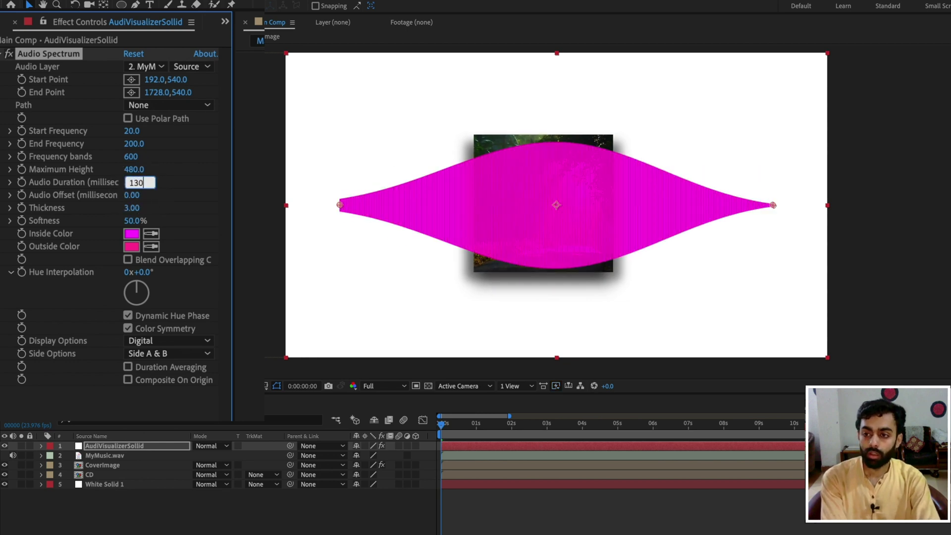
key(Return)
mouse_move(137, 170)
mouse_down()
mouse_move(129, 177)
mouse_move(141, 183)
mouse_up()
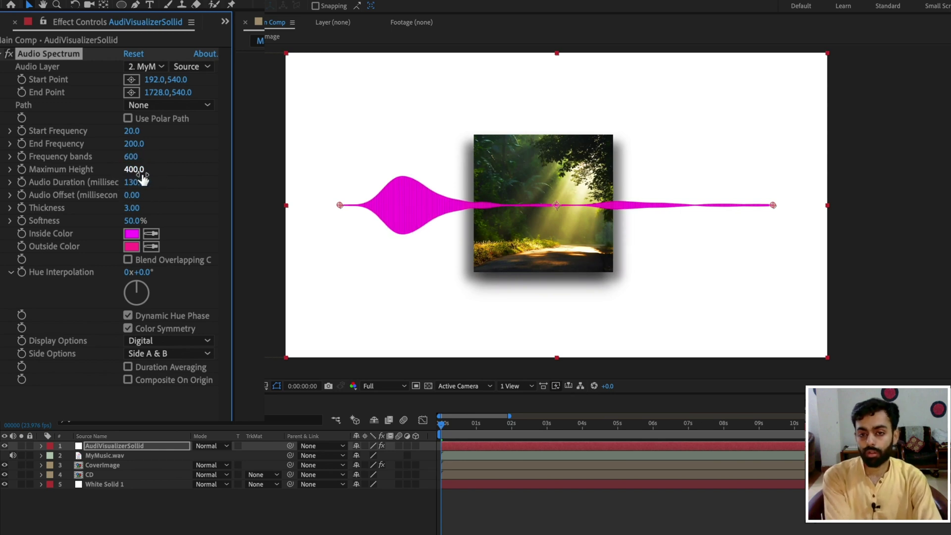
click(84, 200)
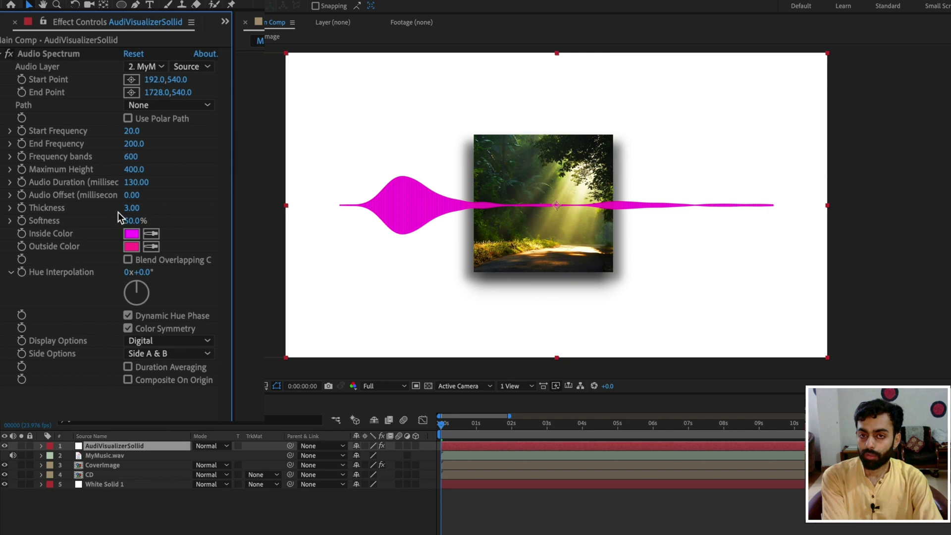
- Set the Audio Spectrum's thickness to 5 and limit its display to Side A
mouse_move(131, 210)
mouse_down()
mouse_move(127, 218)
mouse_move(132, 212)
mouse_up()
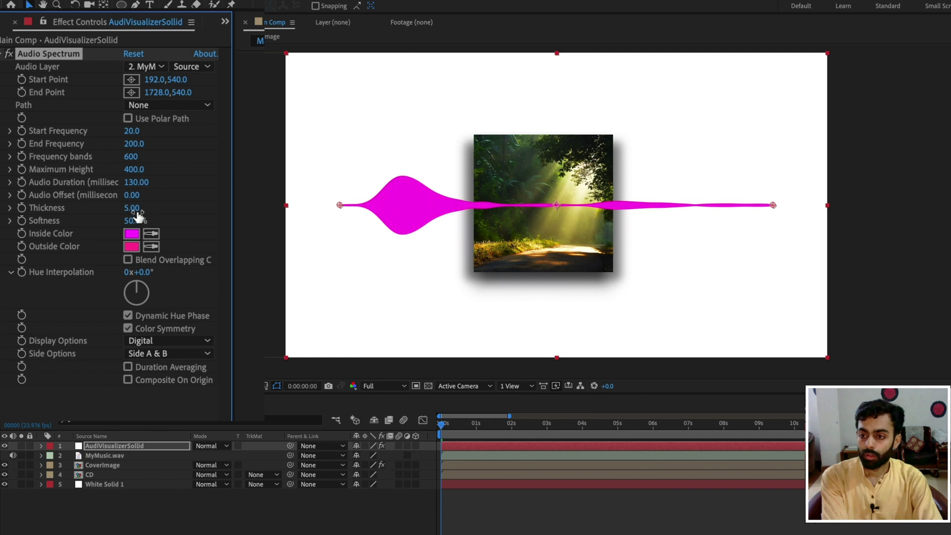
click(164, 297)
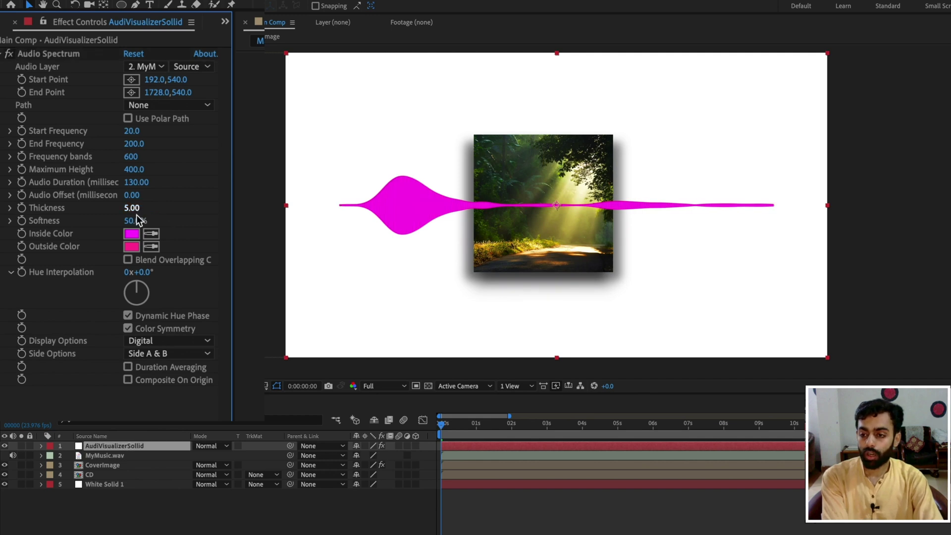
click(183, 356)
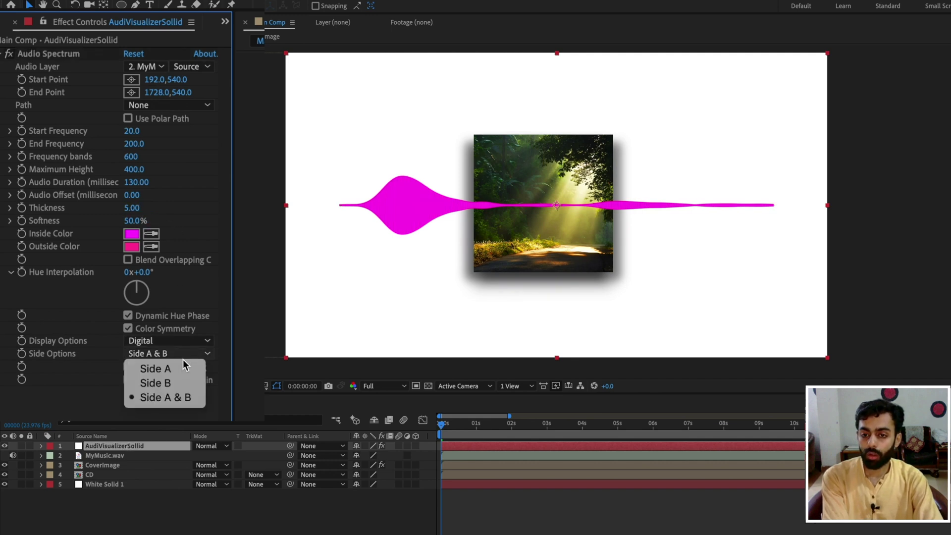
click(174, 370)
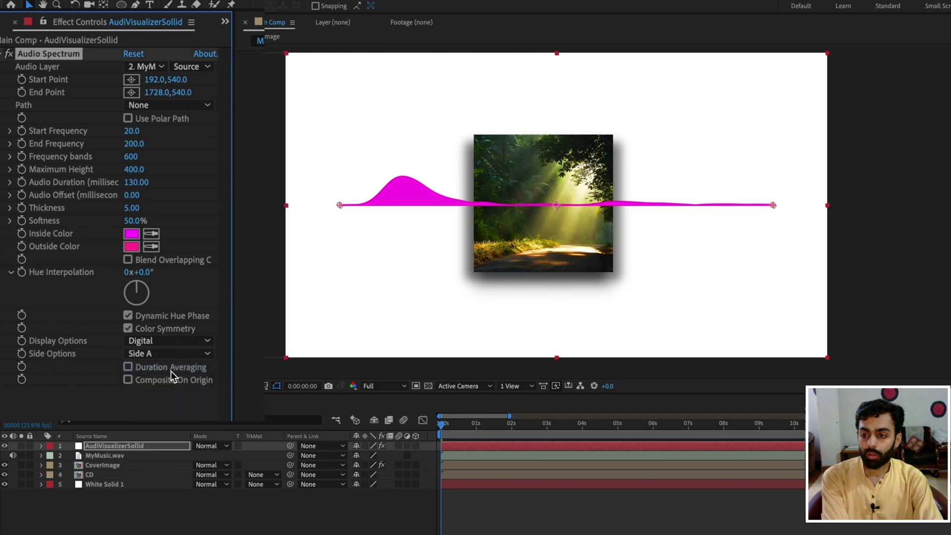
- Set the Audio Spectrum's inside color to orange FF9D00 and its outside color to a matching orange
click(131, 234)
drag(582, 82, 724, 92)
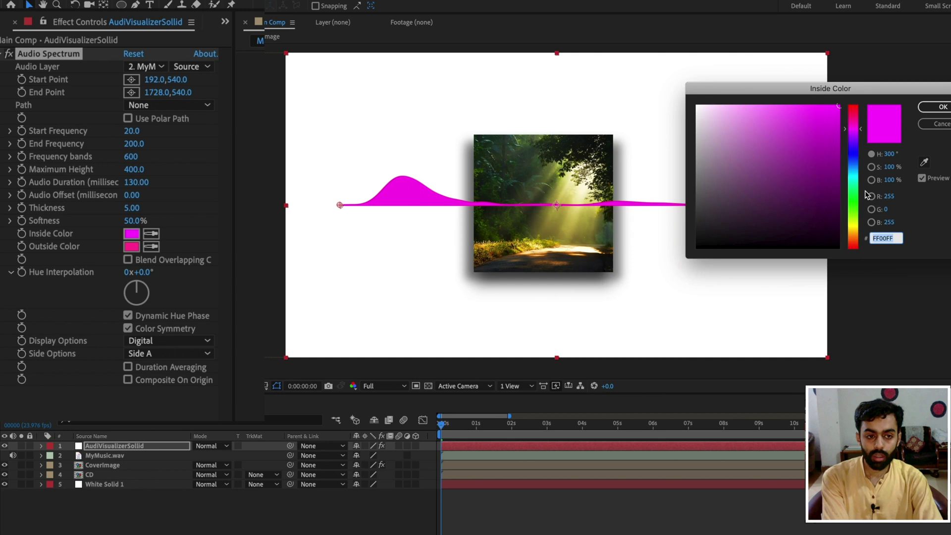
click(856, 237)
click(934, 107)
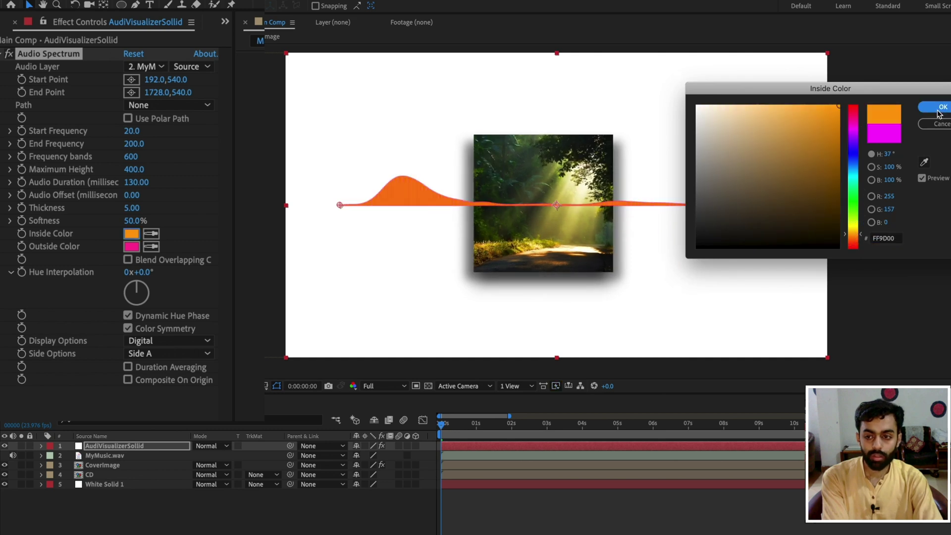
click(132, 246)
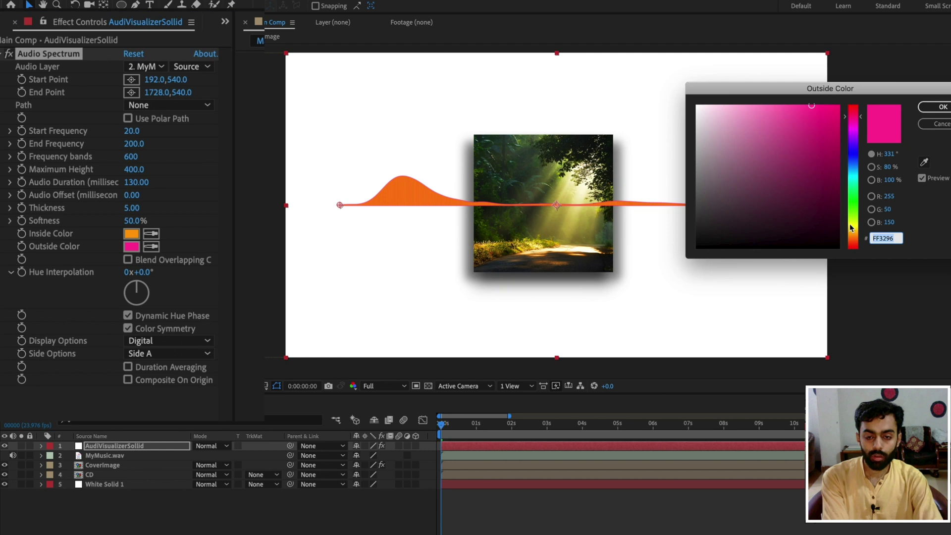
drag(854, 237, 853, 238)
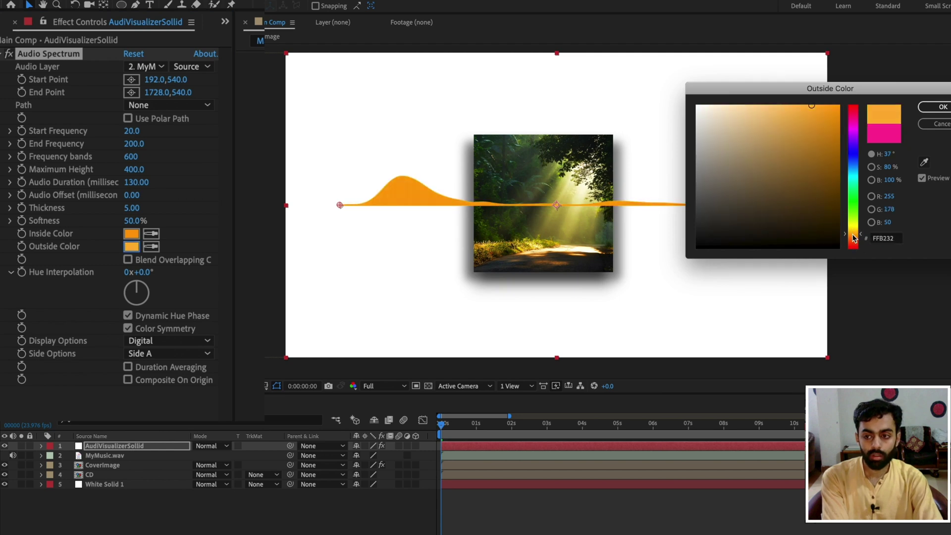
click(934, 106)
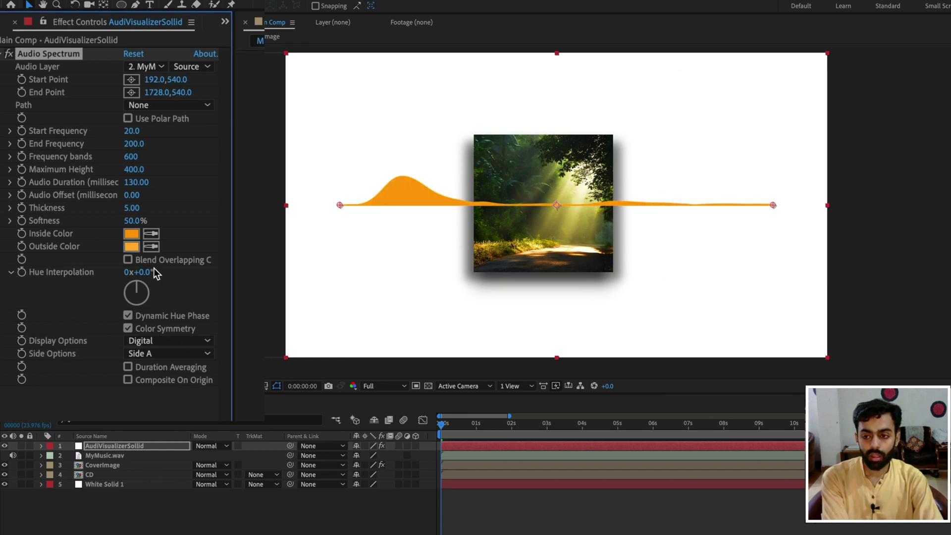
- Play back the main composition to check how the orange spectrum reacts to the music
click(109, 446)
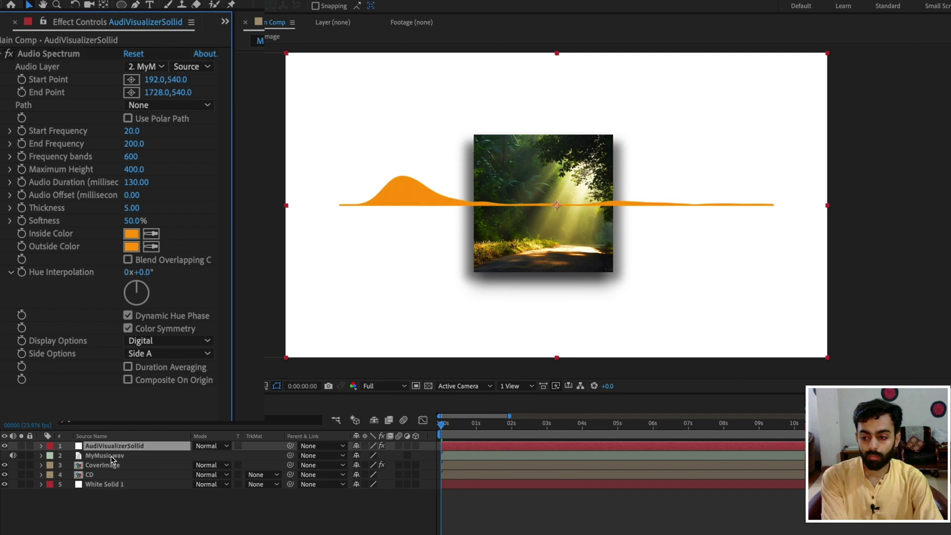
key(s)
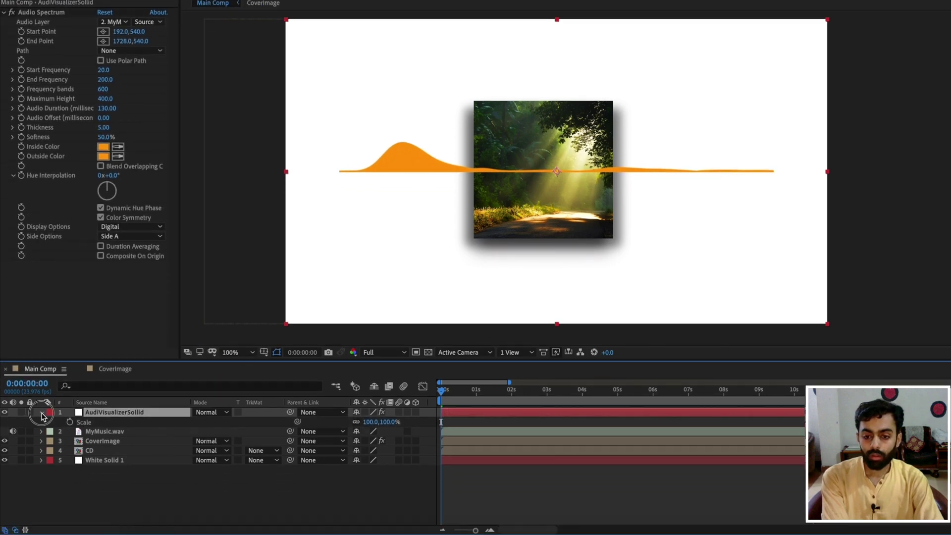
click(42, 441)
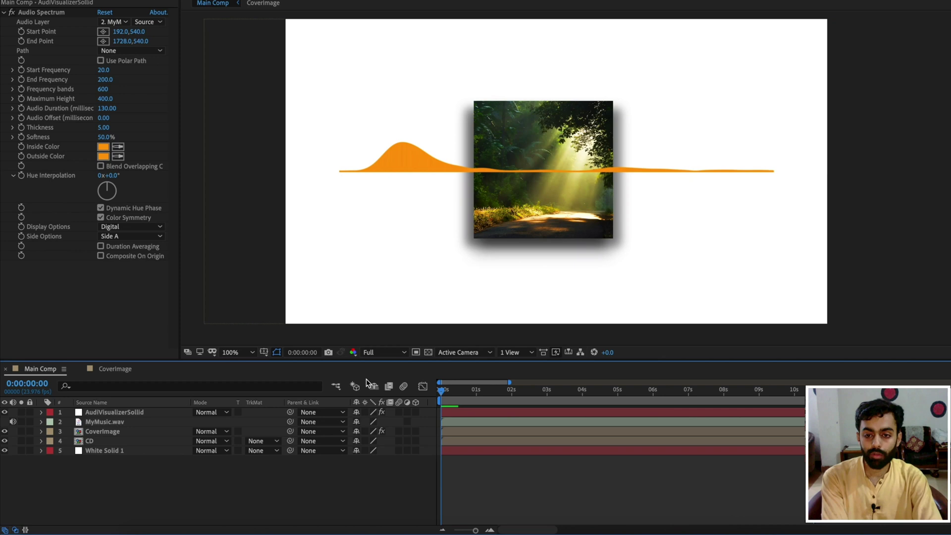
key(XF86AudioMute)
key(space)
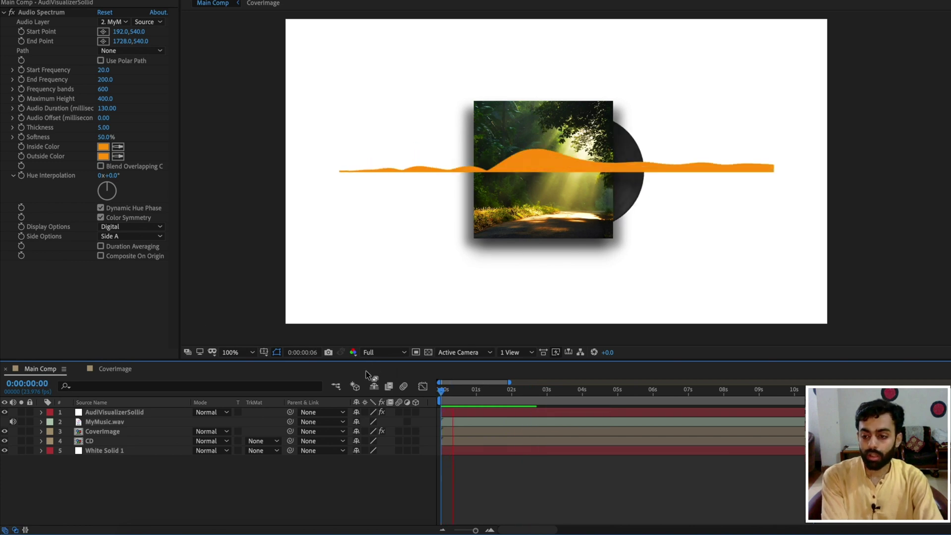
key(space)
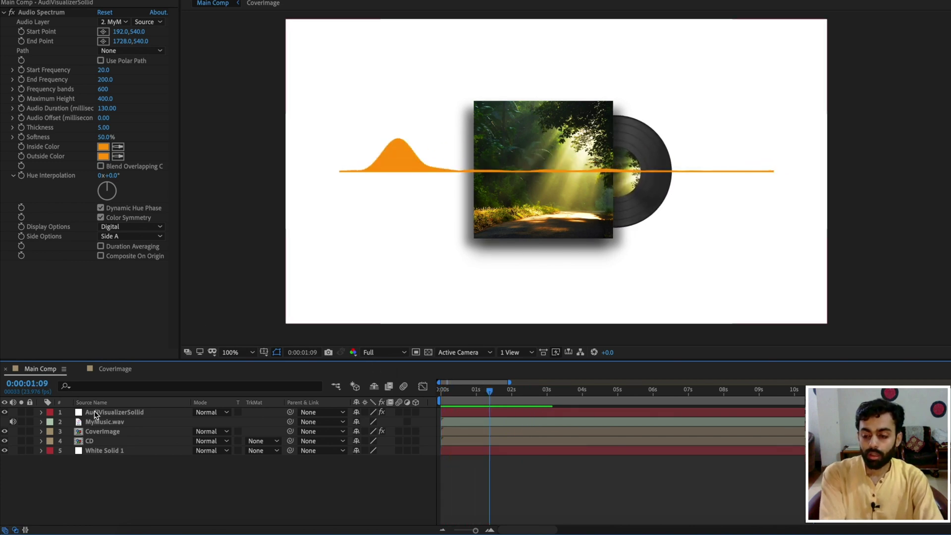
- Pre-compose the AudiVisualizerSollid and MyMusic.wav layers into a new composition named AUDIOSPECTRUM
click(94, 412)
shift+click(102, 423)
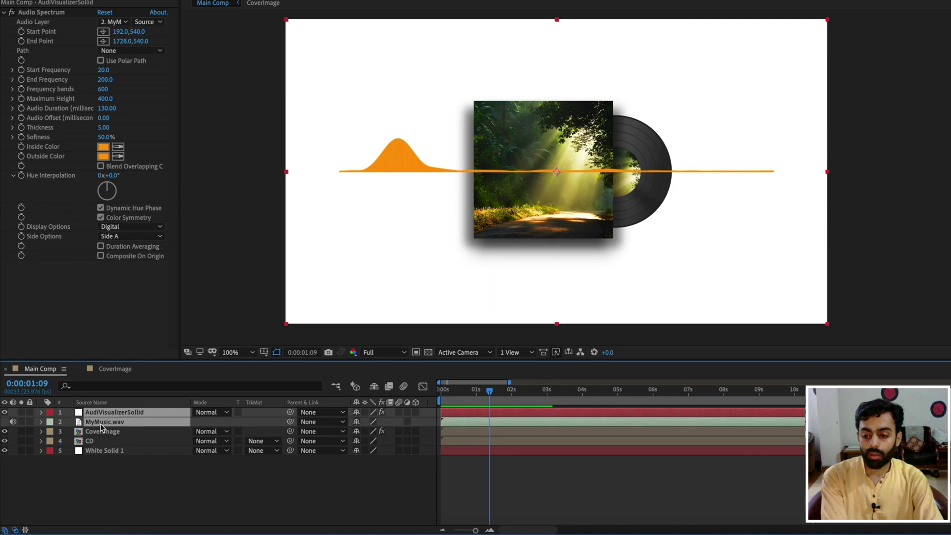
right_click(102, 427)
click(151, 484)
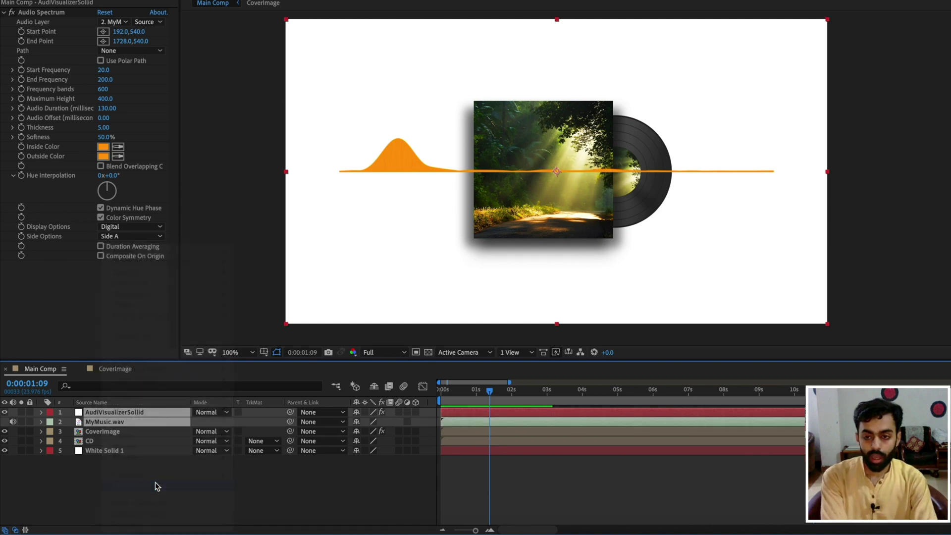
text(AU)
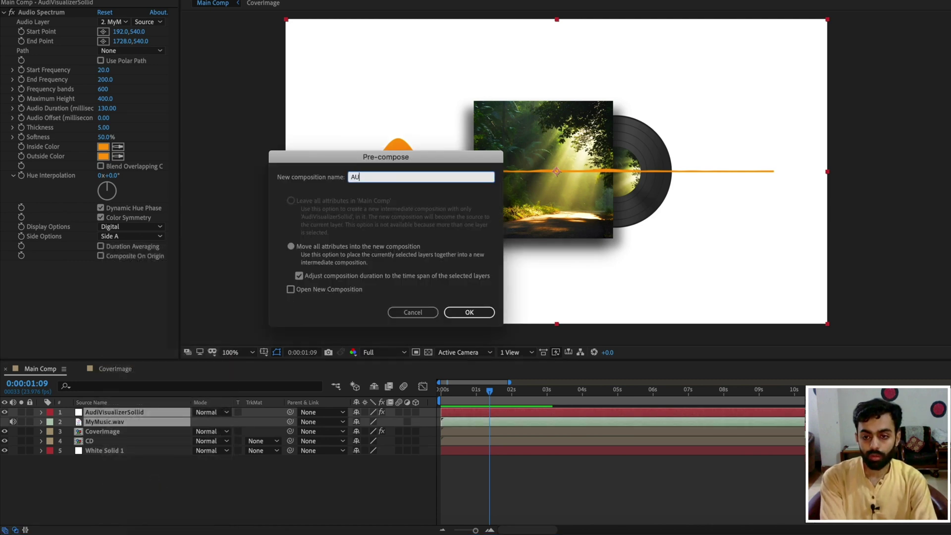
text(DIOSPECTRU)
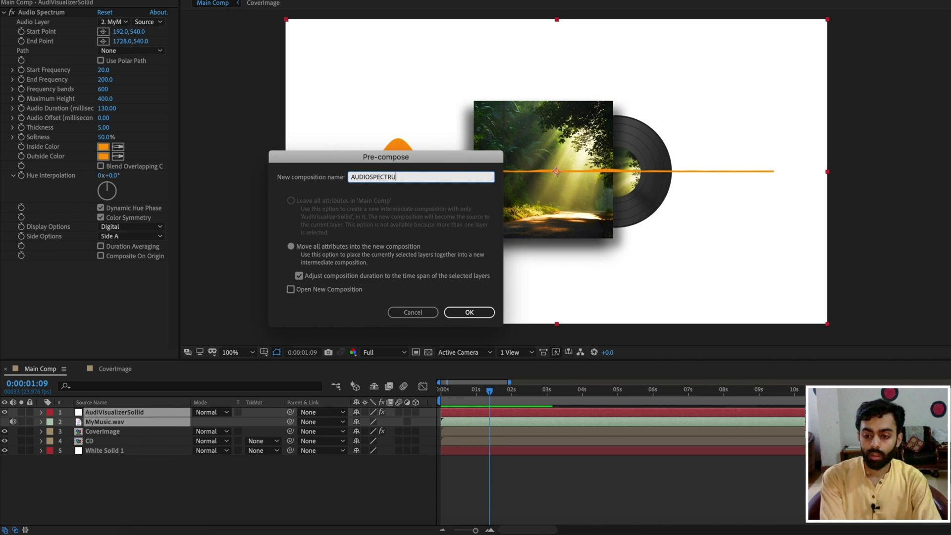
text(M)
key(Return)
- Scale the AUDIOSPECTRUM layer to 48% and place it just below the album cover
key(s)
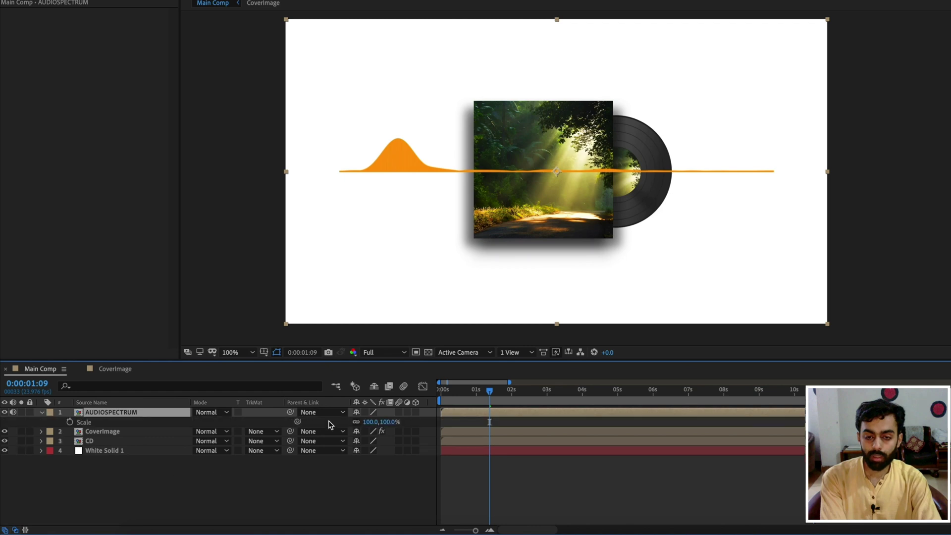
drag(367, 426, 353, 424)
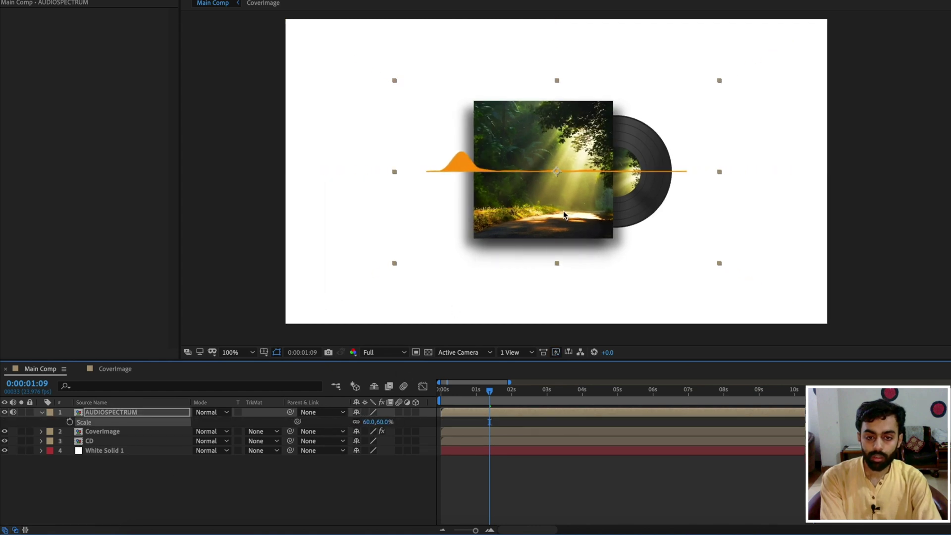
drag(532, 171, 530, 265)
drag(369, 422, 362, 425)
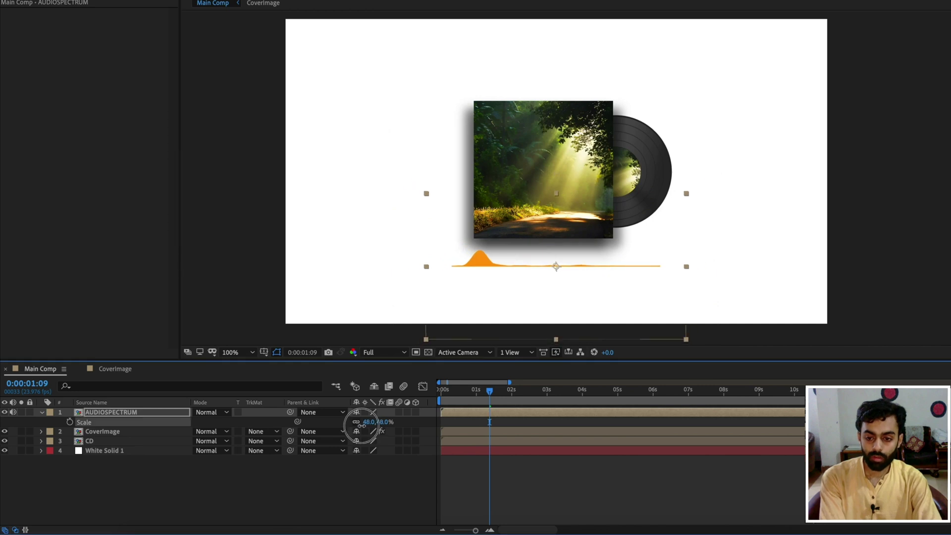
drag(603, 274, 604, 279)
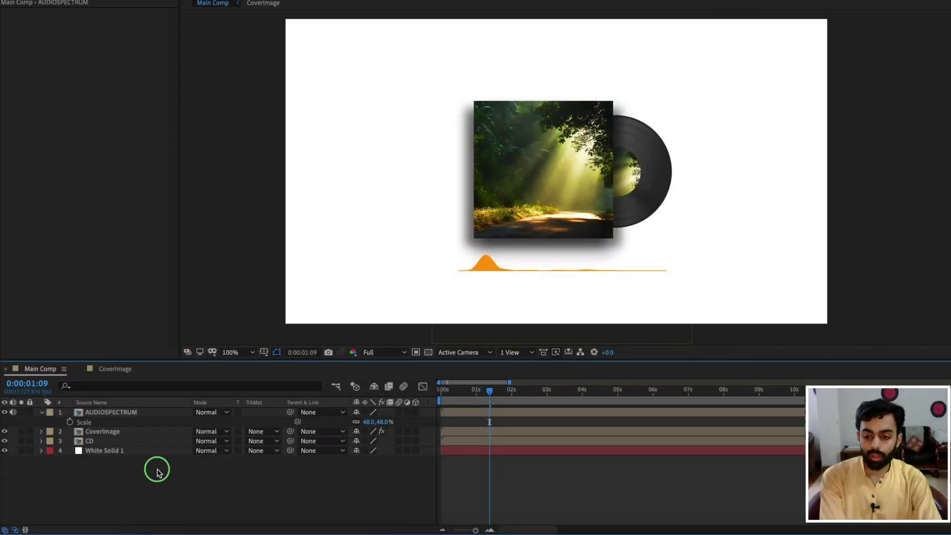
- Create a text layer with the placeholder text "asdfa" and place it at the spectrum line's left end
right_click(157, 469)
mouse_move(191, 413)
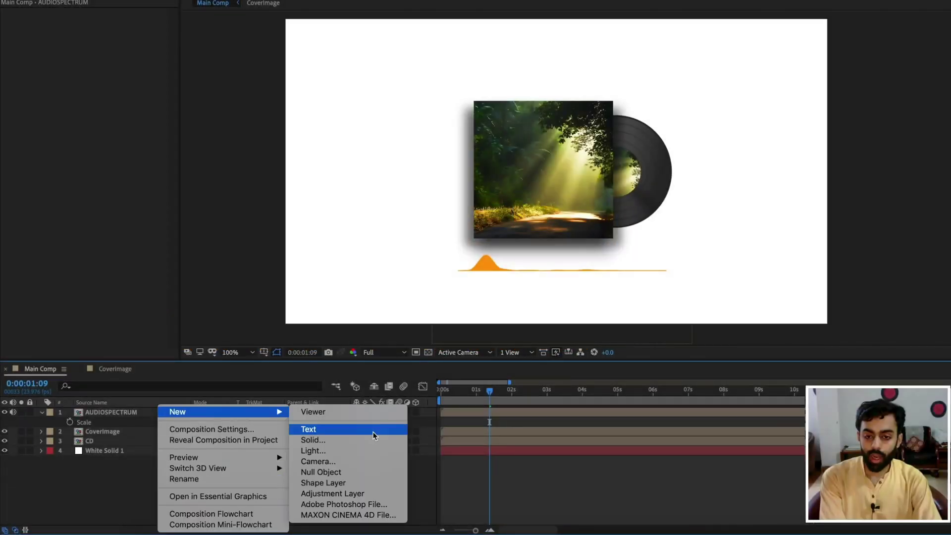
click(377, 429)
text(asdfa)
drag(518, 143, 403, 265)
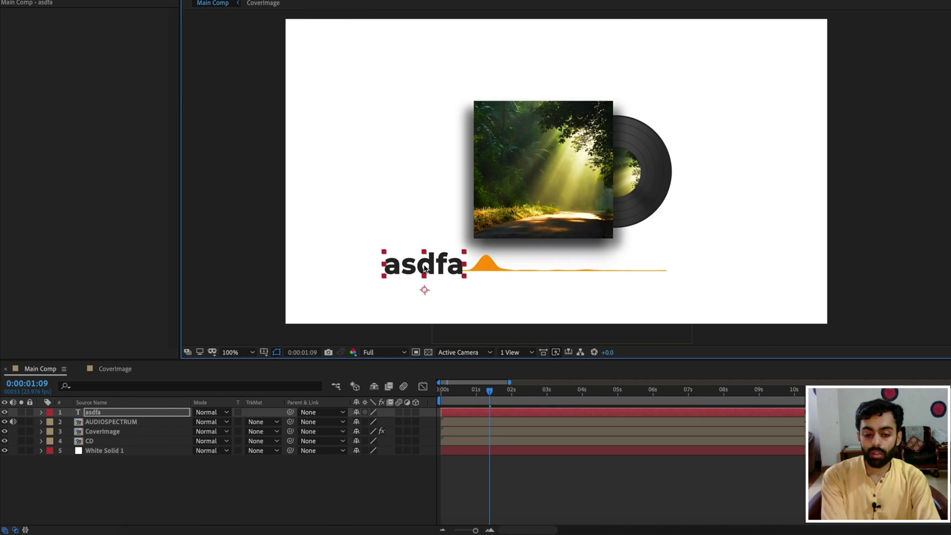
- Switch to the text editor and copy the complete minutes-and-seconds timer expression
key(super+Tab)
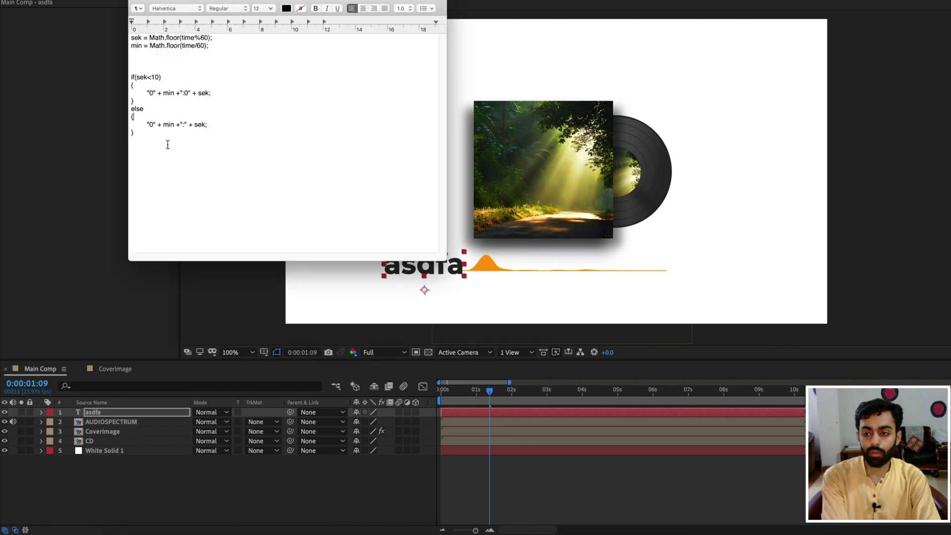
drag(167, 145, 127, 39)
click(146, 1)
- Return to After Effects and apply the copied timer code as an expression on the asdfa layer's Source Text
click(105, 415)
key(p)
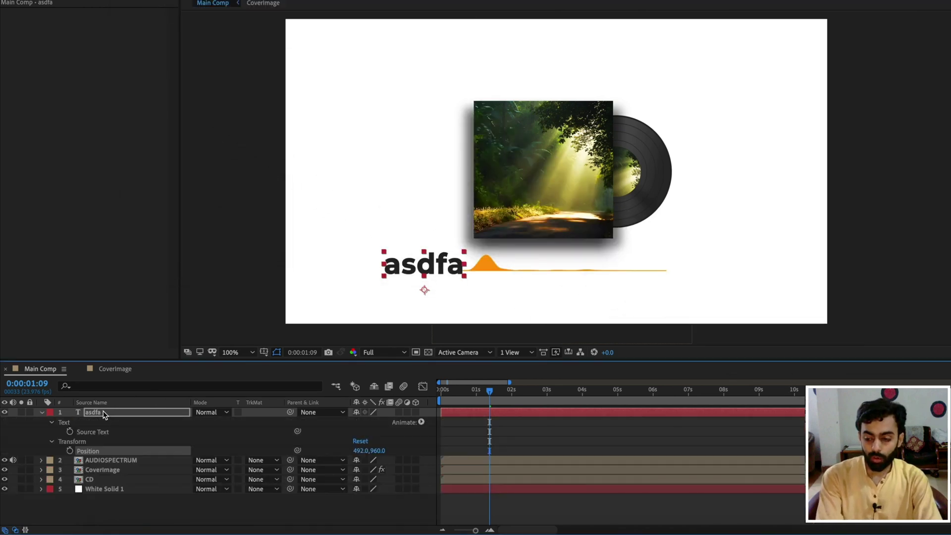
alt+click(70, 431)
click(518, 440)
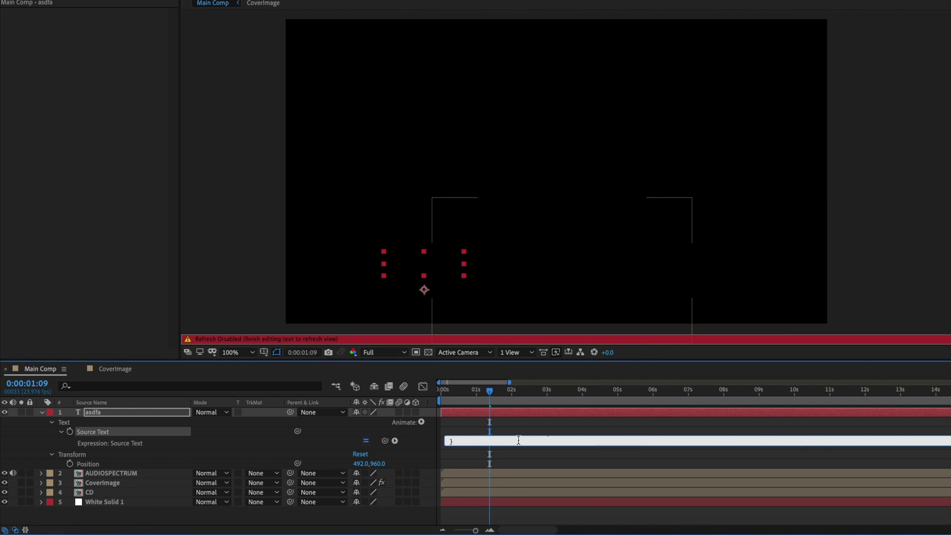
key(super+a)
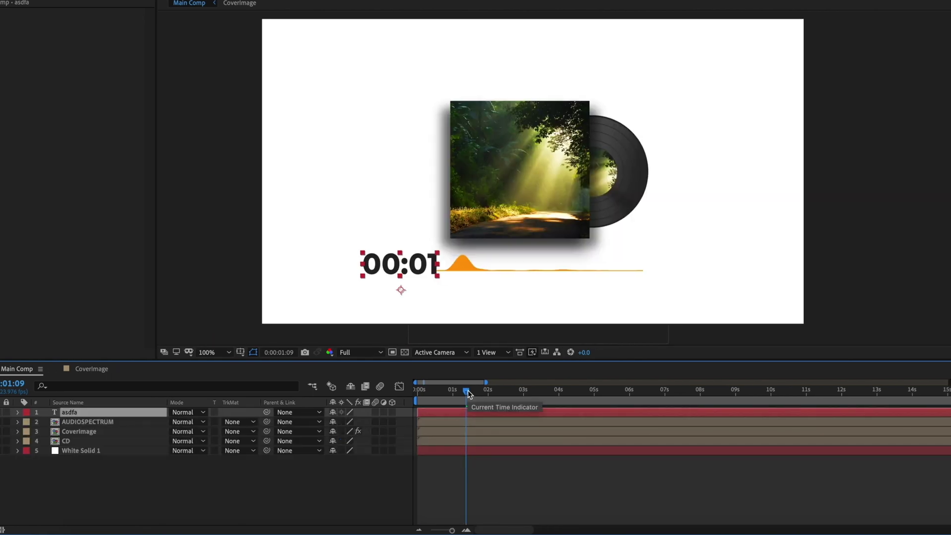
- Show the whole composition duration in the timeline and scrub to its end to check the timer's counting
click(420, 530)
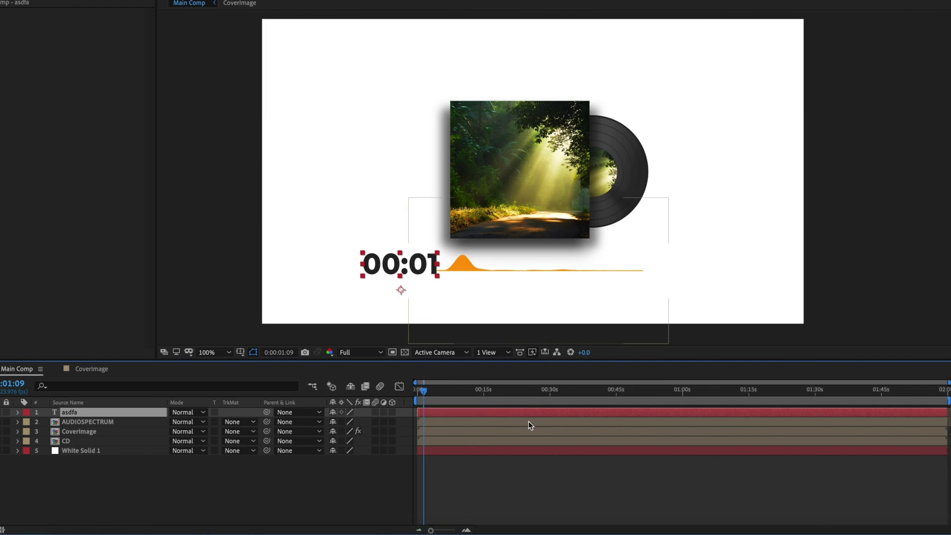
drag(423, 397, 598, 394)
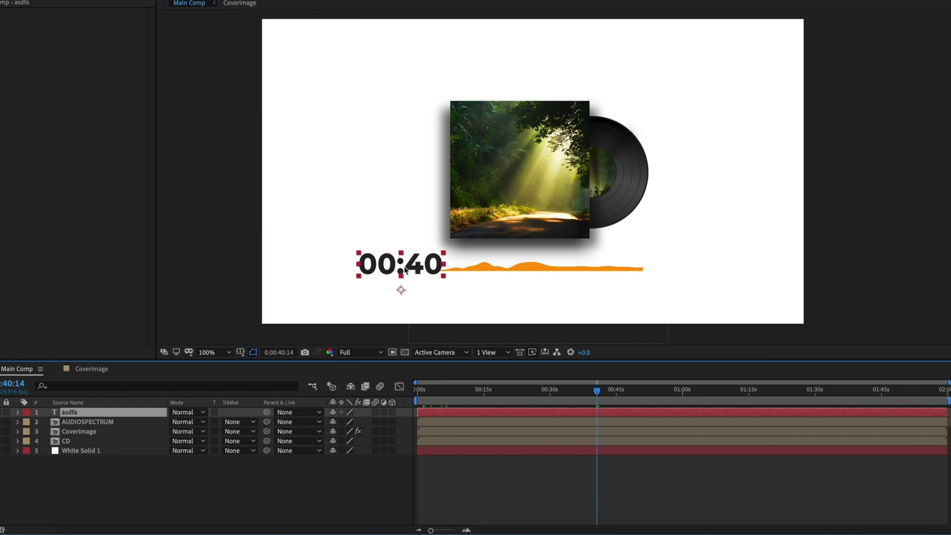
drag(599, 395, 950, 389)
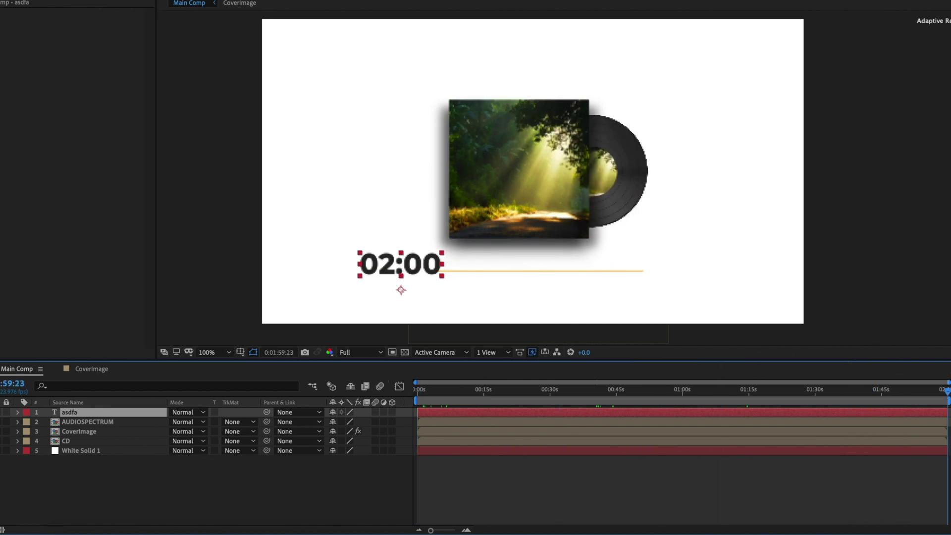
- Scale the timer text to 51% and, at time zero, align it with the spectrum line just beyond its left end
key(s)
drag(346, 421, 303, 415)
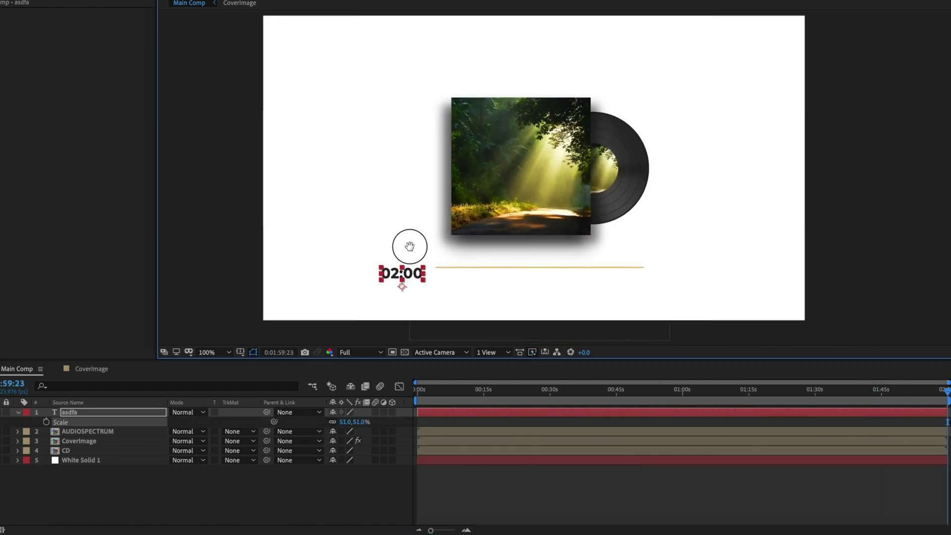
scroll(404, 244, up, 2)
drag(949, 389, 299, 391)
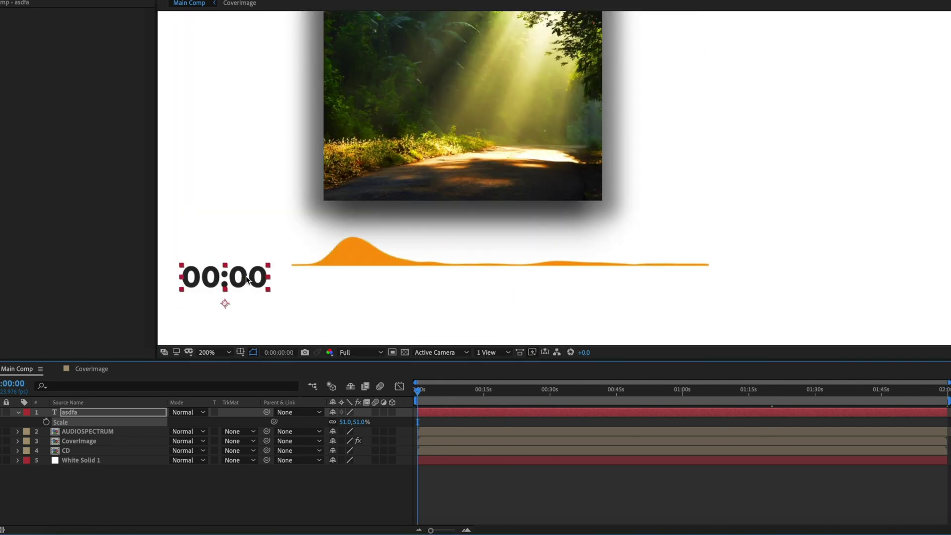
drag(223, 301, 234, 287)
scroll(233, 287, down, 2)
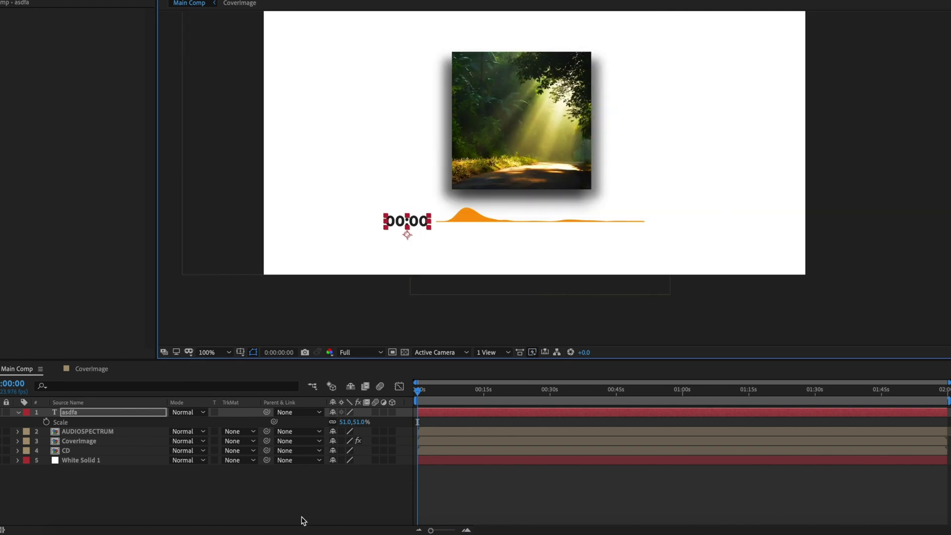
click(303, 515)
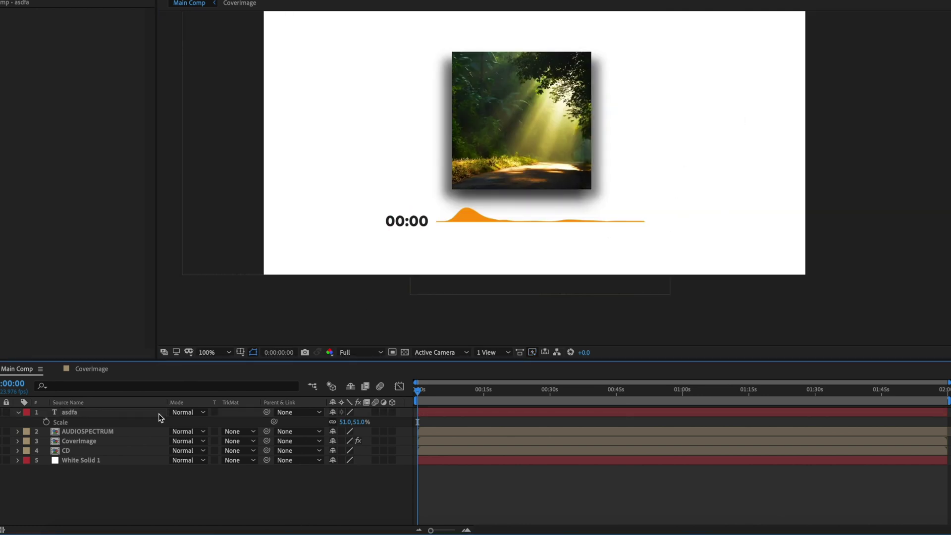
- Duplicate the asdfa timer layer and pre-compose the copy as ReverseTime
click(70, 416)
key(ctrl+d)
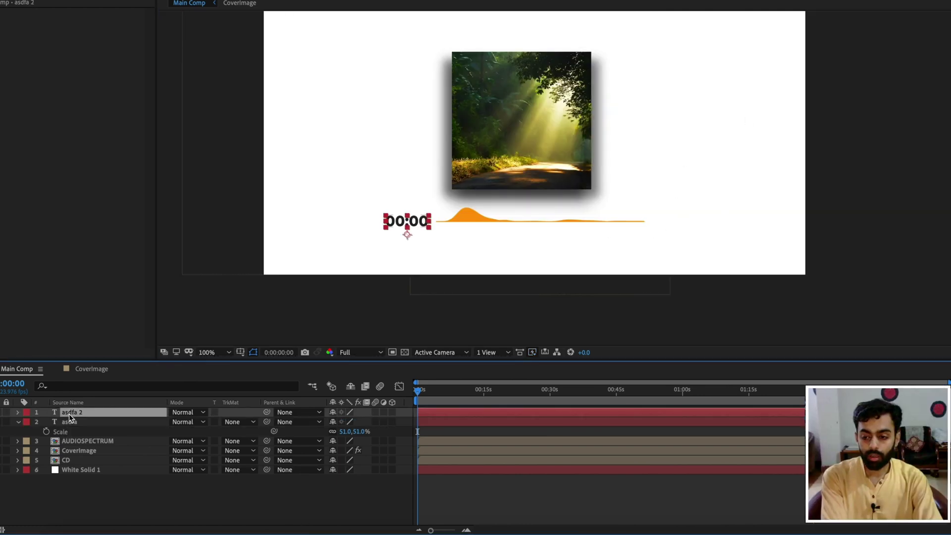
right_click(72, 413)
click(119, 486)
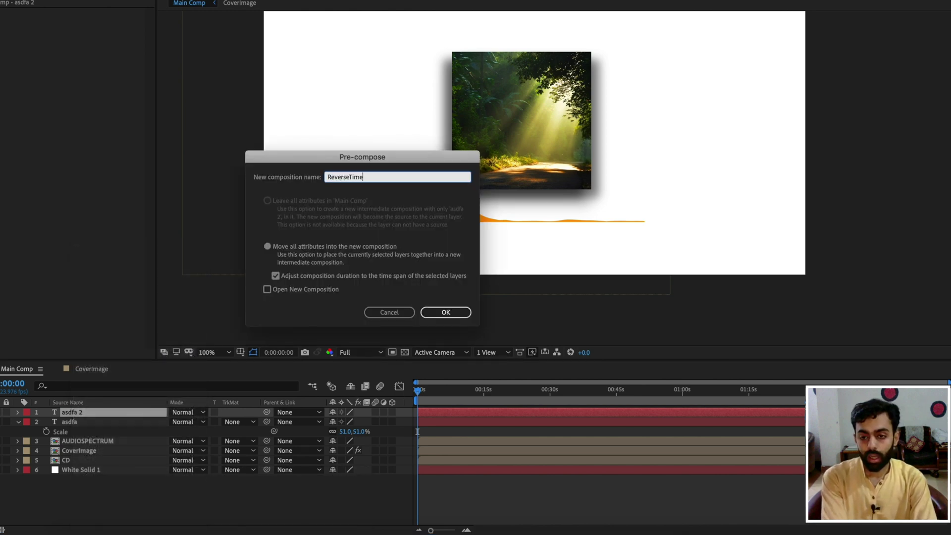
key(Return)
- Time-reverse the ReverseTime layer and move its counter to just beyond the right end of the spectrum line, previewing both counters
right_click(102, 415)
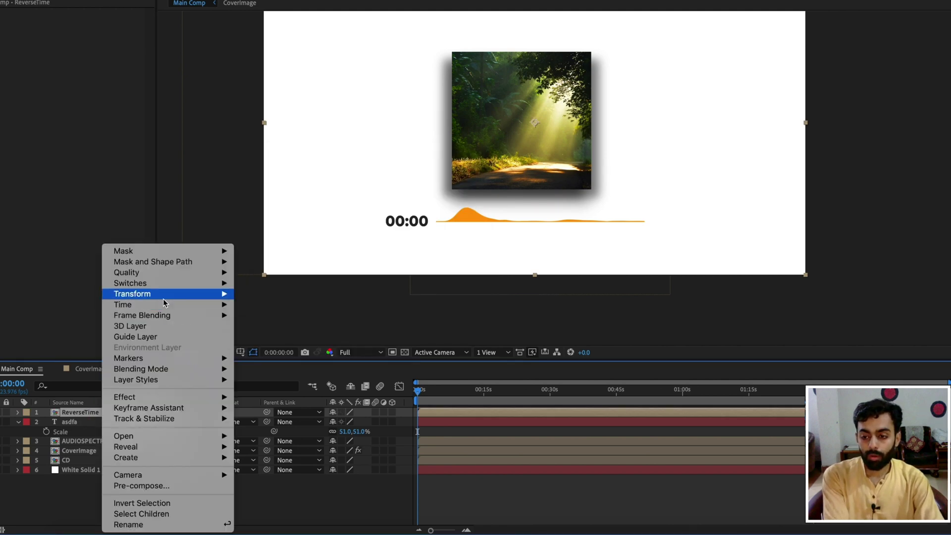
mouse_move(164, 306)
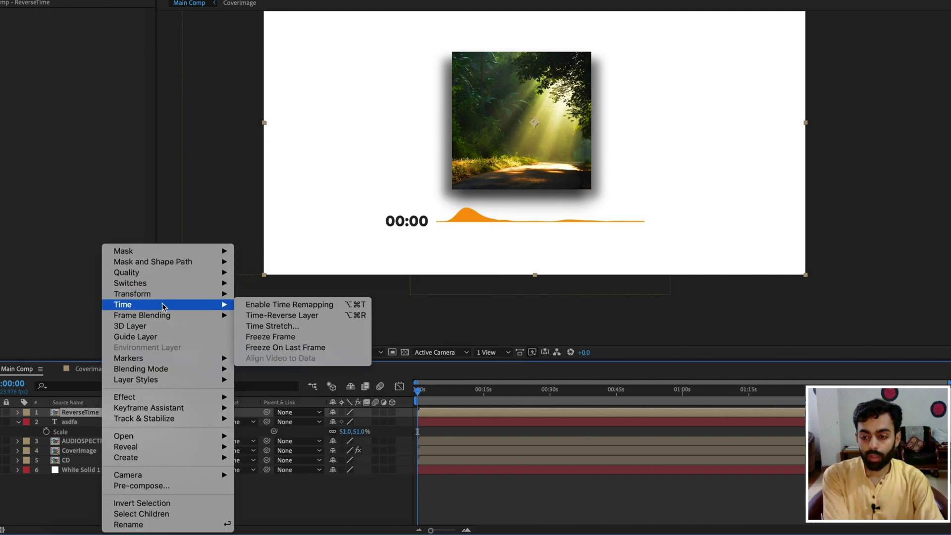
click(300, 319)
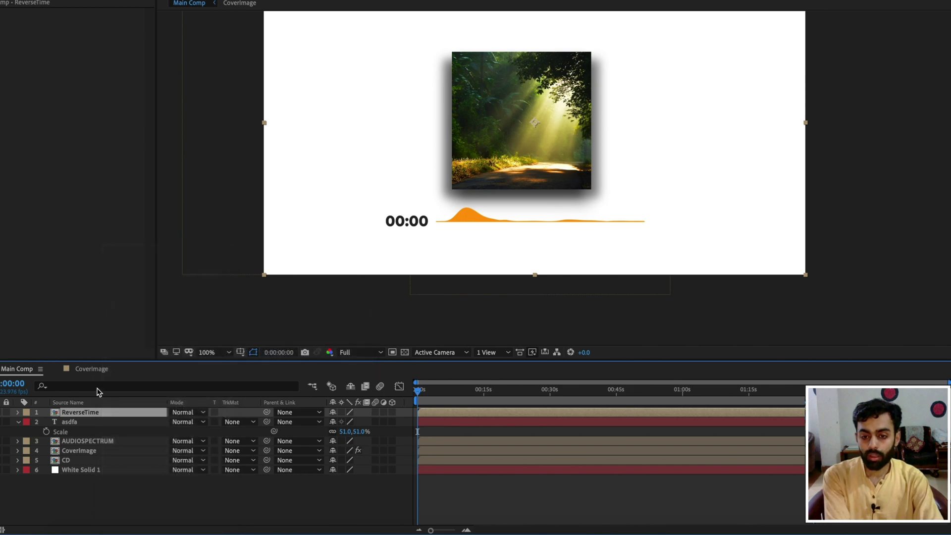
click(19, 423)
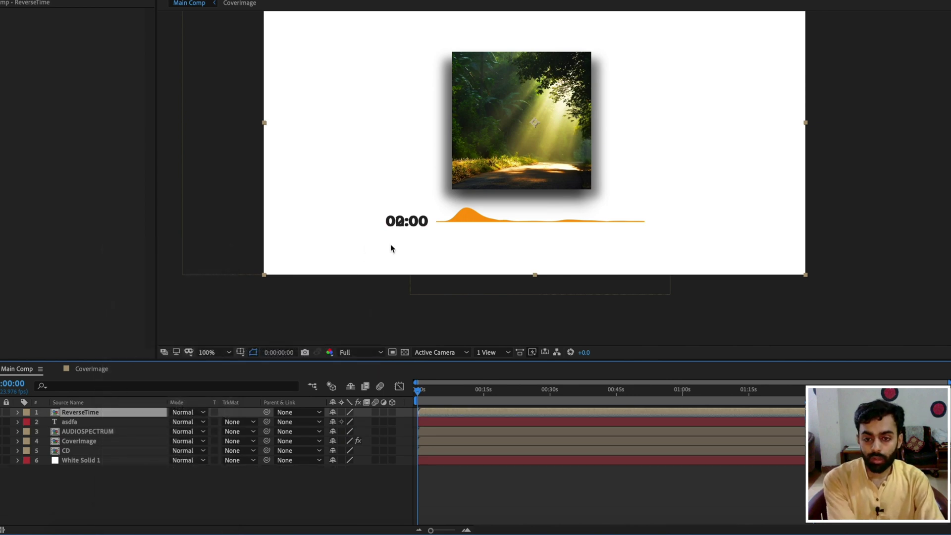
drag(412, 221, 677, 223)
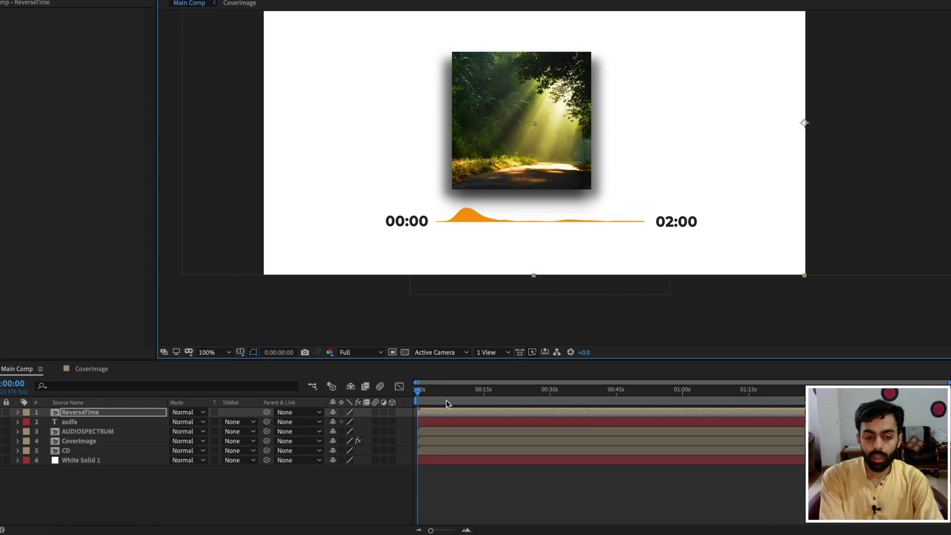
key(space)
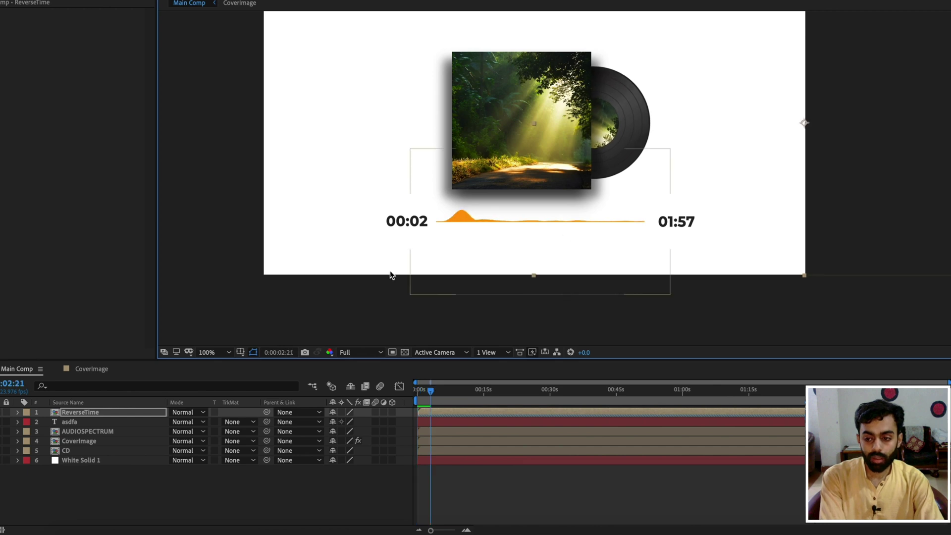
- Rename the asdfa text layer as TimeLayer
click(87, 420)
key(Return)
text(T)
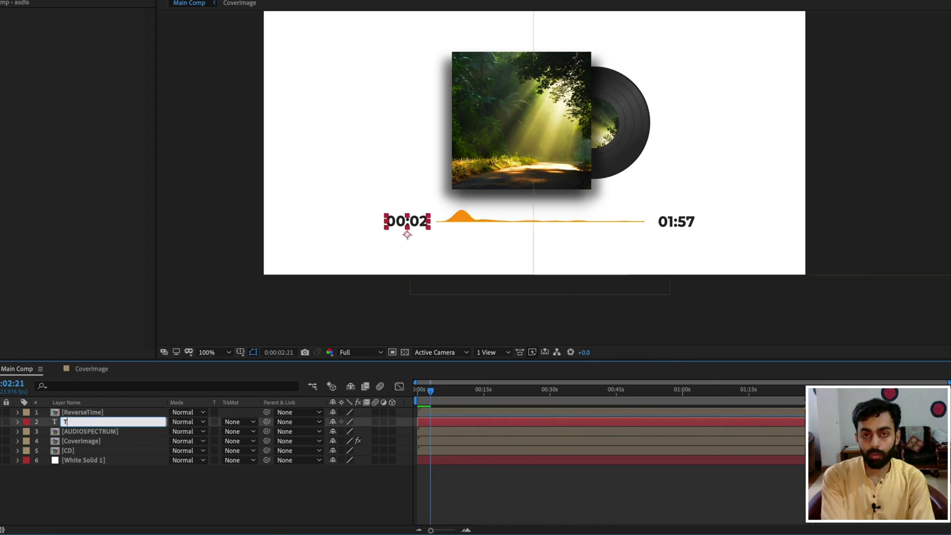
text(imeLa)
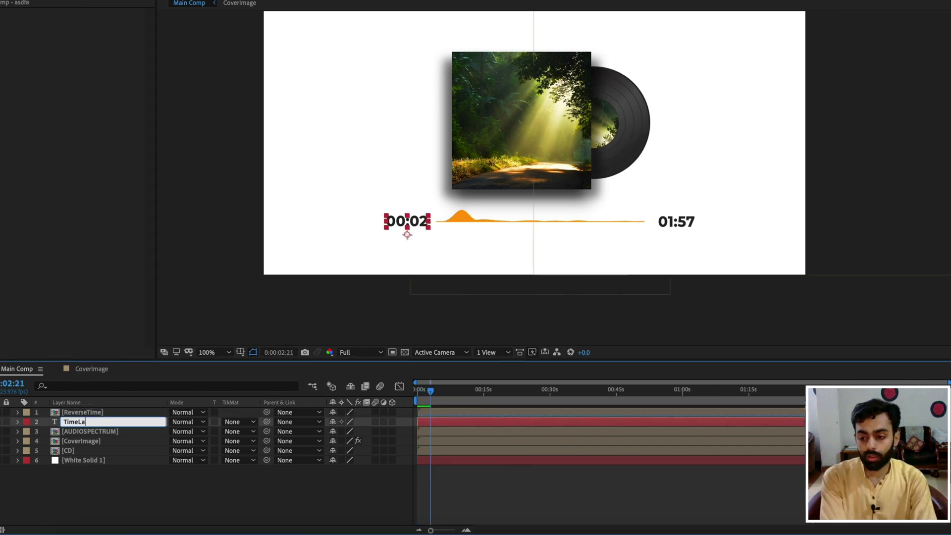
text(yer)
key(Return)
click(106, 489)
- Move the ReverseTime counter closer to the spectrum line, matching the gap of the elapsed timer on the other side
click(100, 423)
key(period)
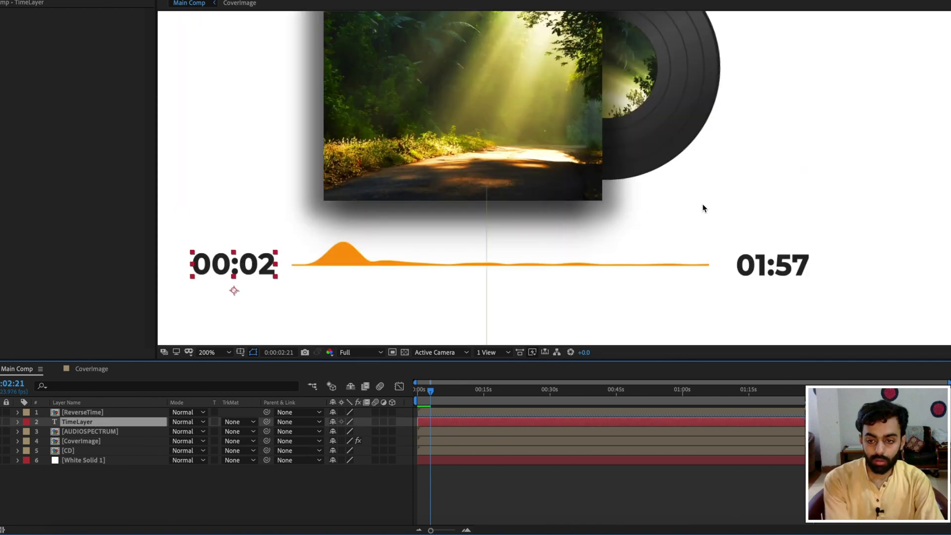
click(763, 266)
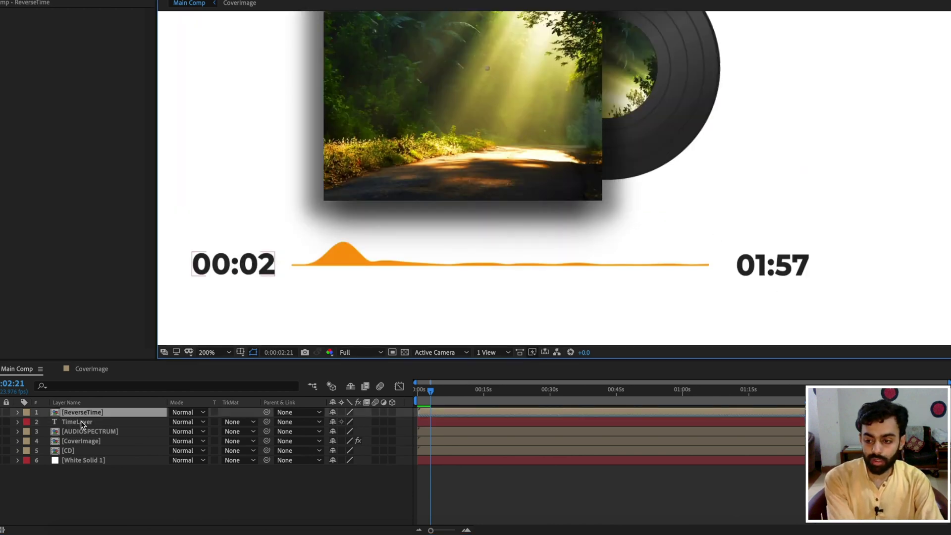
key(comma)
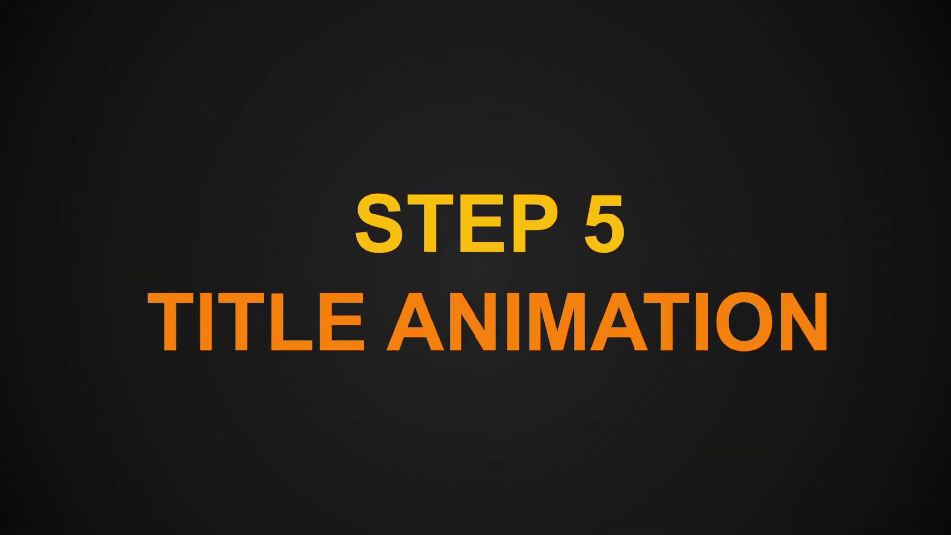
- Add a text layer reading ALMBUM COVER MUSIC and place it below the audio spectrum and time counters
right_click(146, 407)
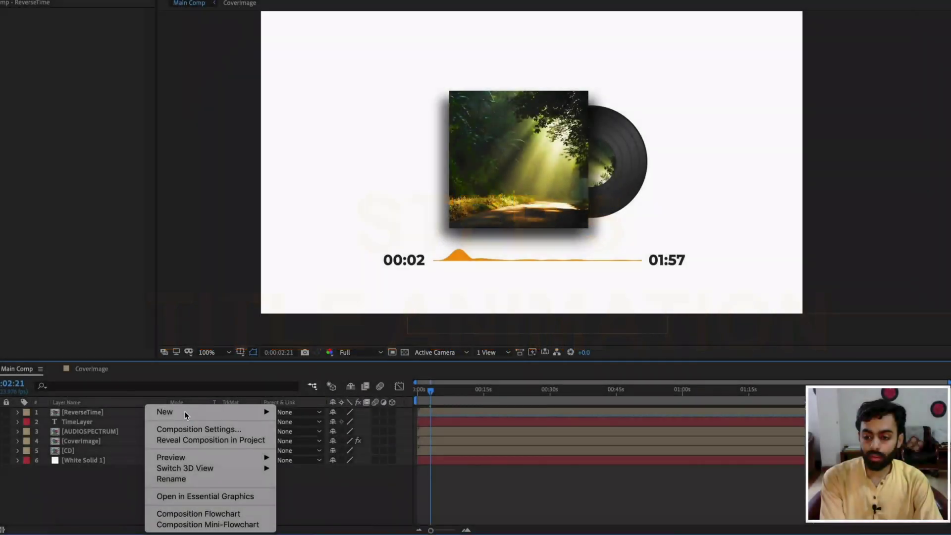
mouse_move(184, 412)
click(363, 432)
click(82, 411)
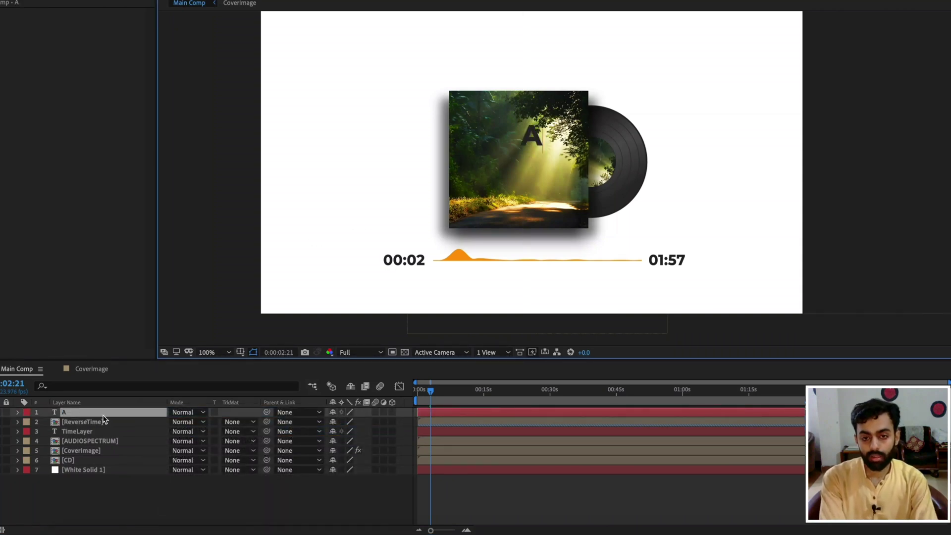
text(AI)
key(ctrl+a)
key(BackSpace)
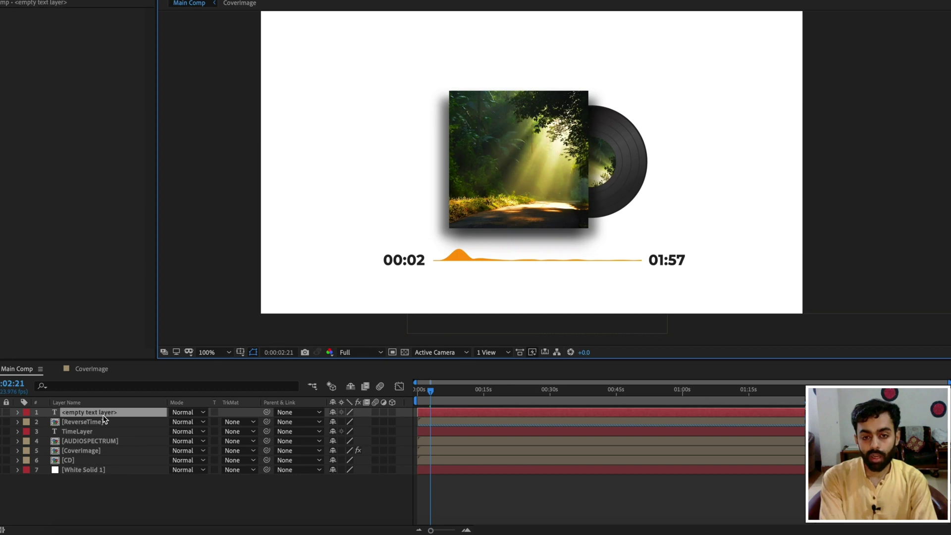
text(ALMBUM COVER)
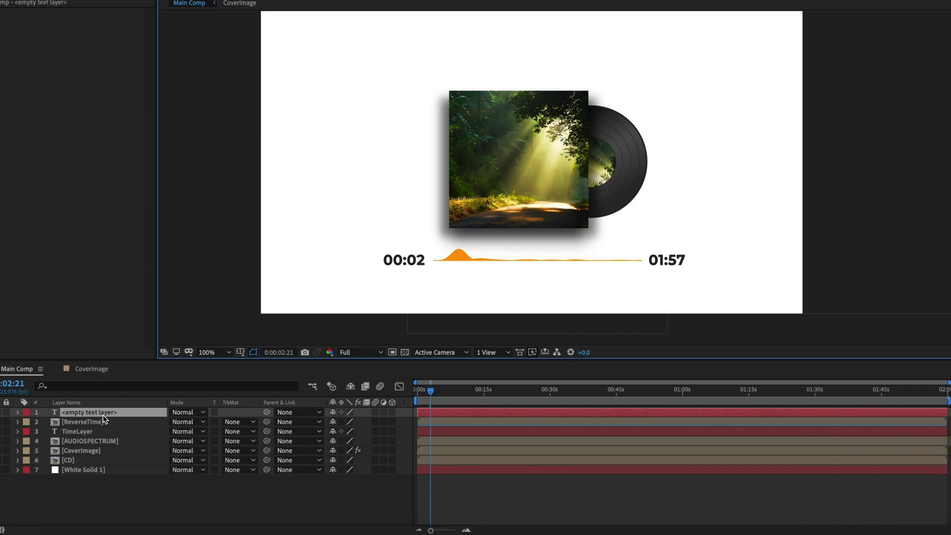
text( MUSICs)
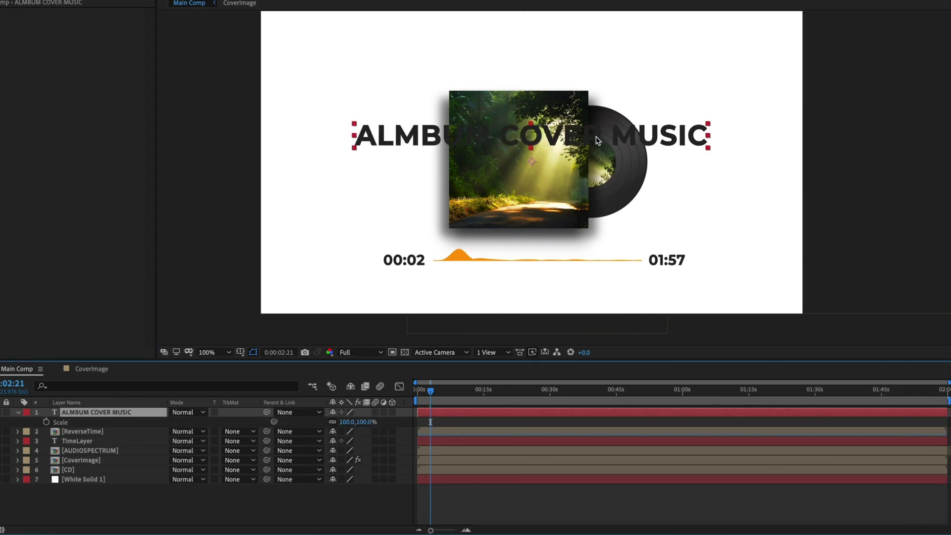
- Display the proportional grid over the composition and add a null object
click(240, 352)
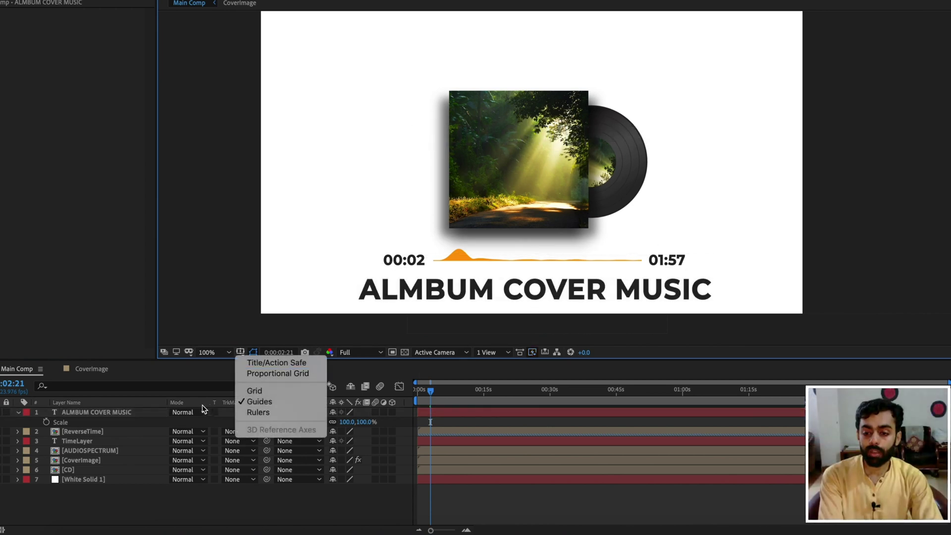
click(259, 377)
right_click(140, 512)
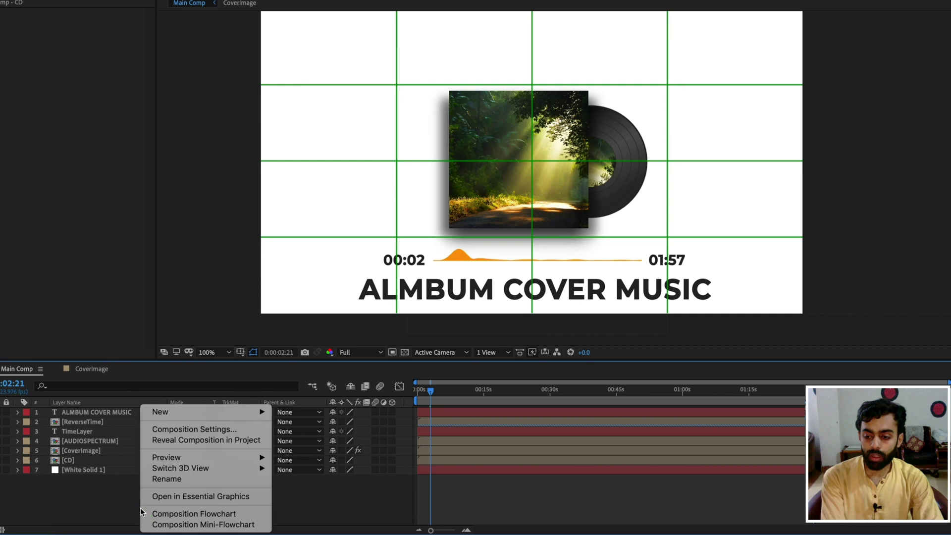
mouse_move(195, 413)
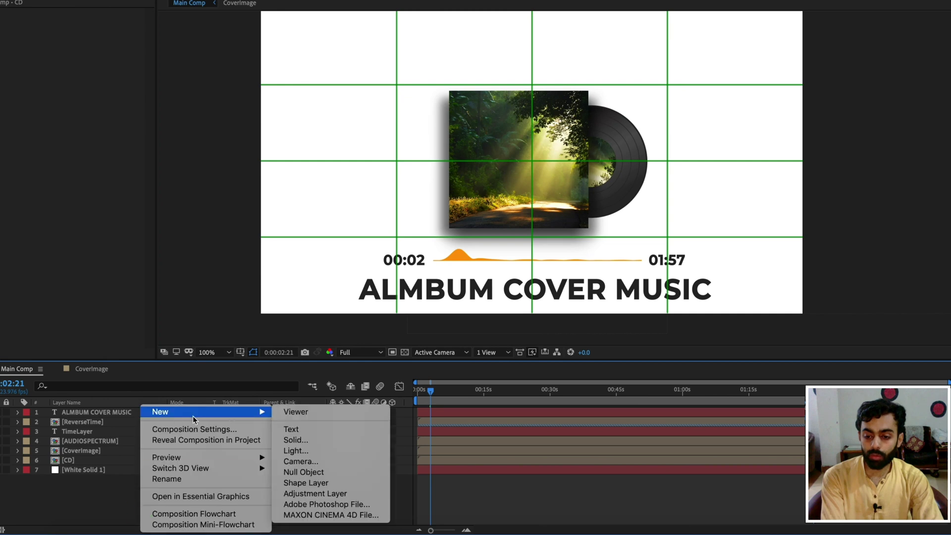
click(305, 468)
- Parent all layers from the ALMBUM COVER MUSIC title down to CD to the null object, leaving out the white solid
click(103, 471)
shift+click(96, 421)
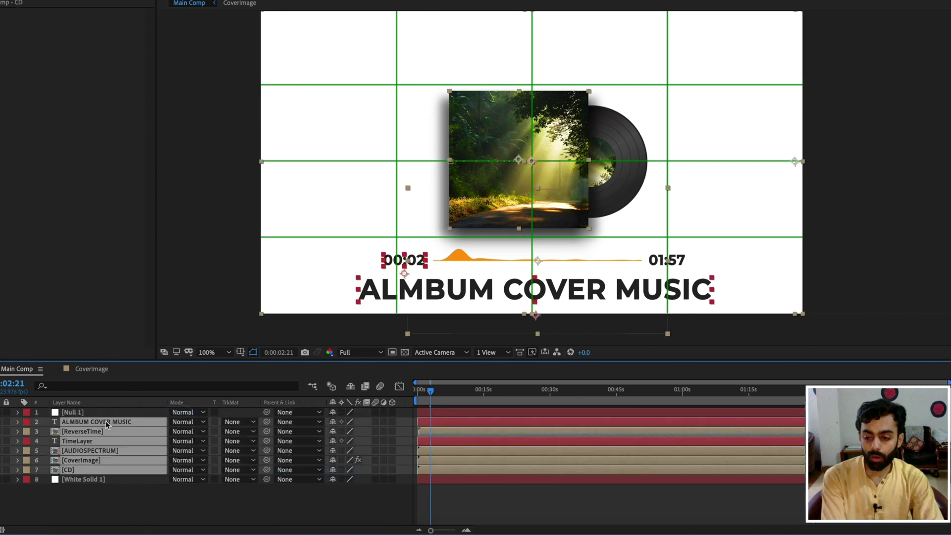
drag(267, 422, 68, 417)
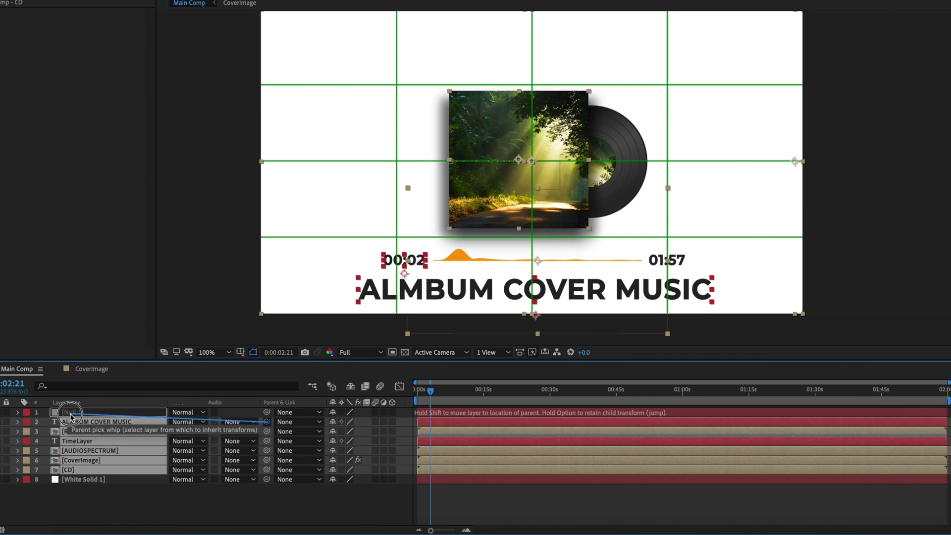
drag(71, 416, 71, 416)
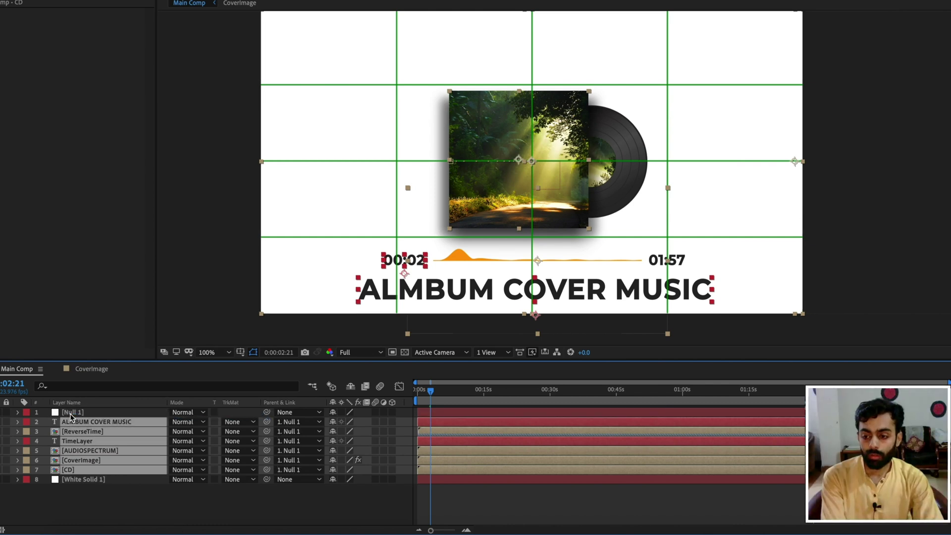
- Set the null object's Position to 924, 419 to centre the artwork in the frame, and hide the proportional grid
click(71, 417)
key(p)
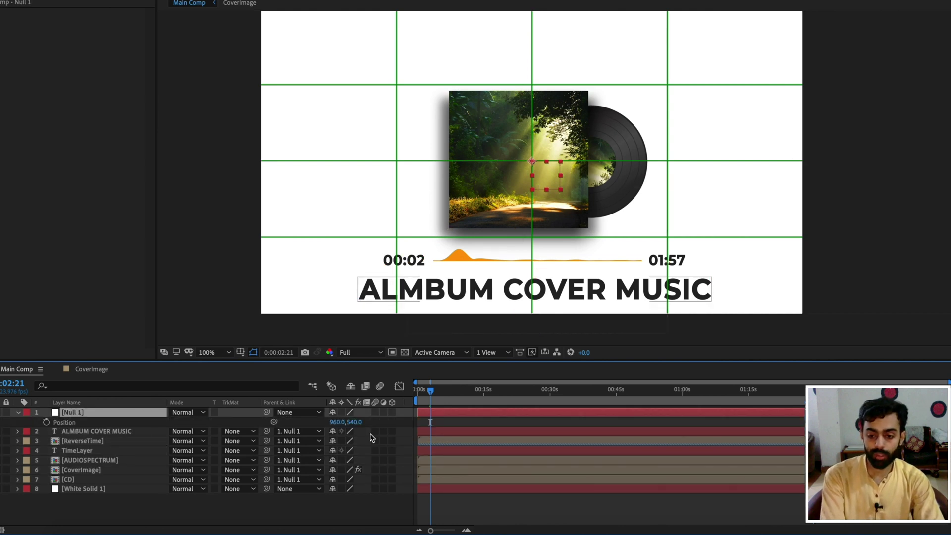
drag(354, 421, 317, 421)
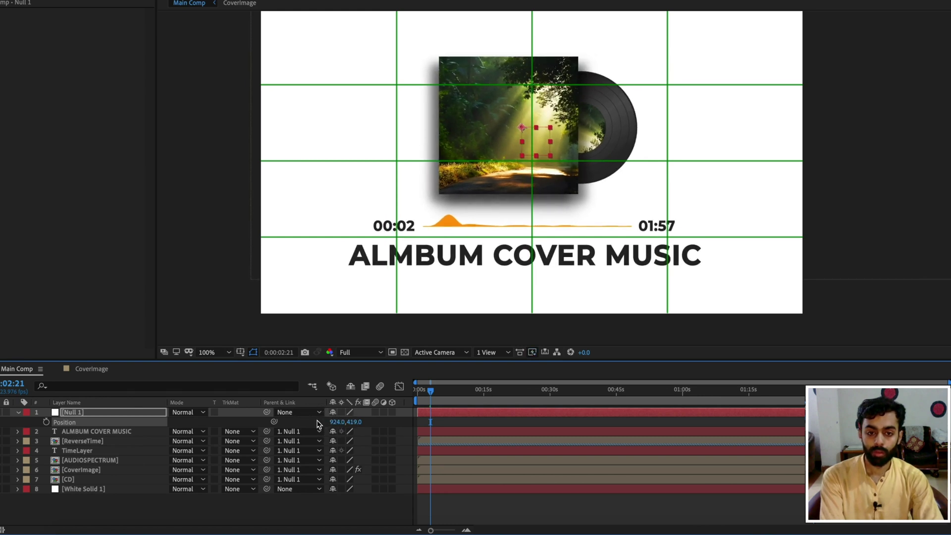
click(266, 514)
click(240, 353)
click(256, 376)
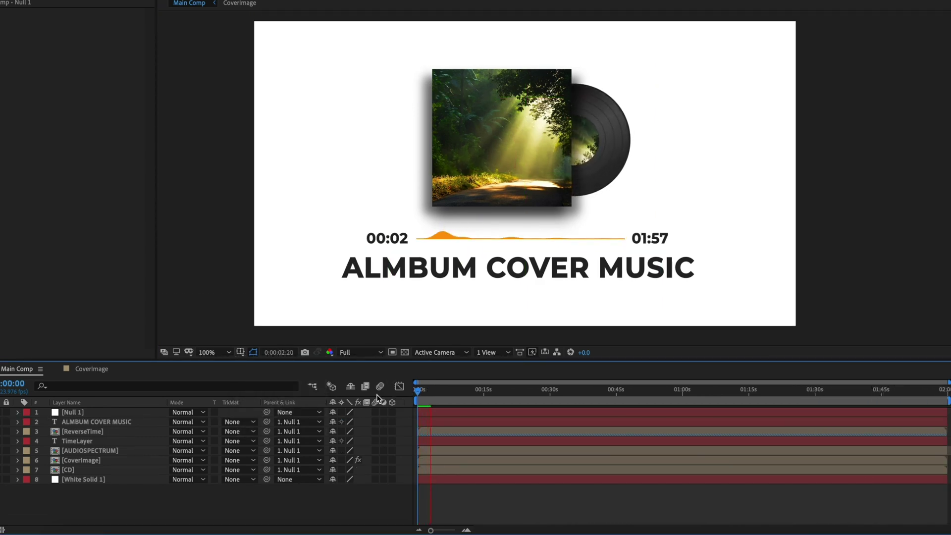
key(space)
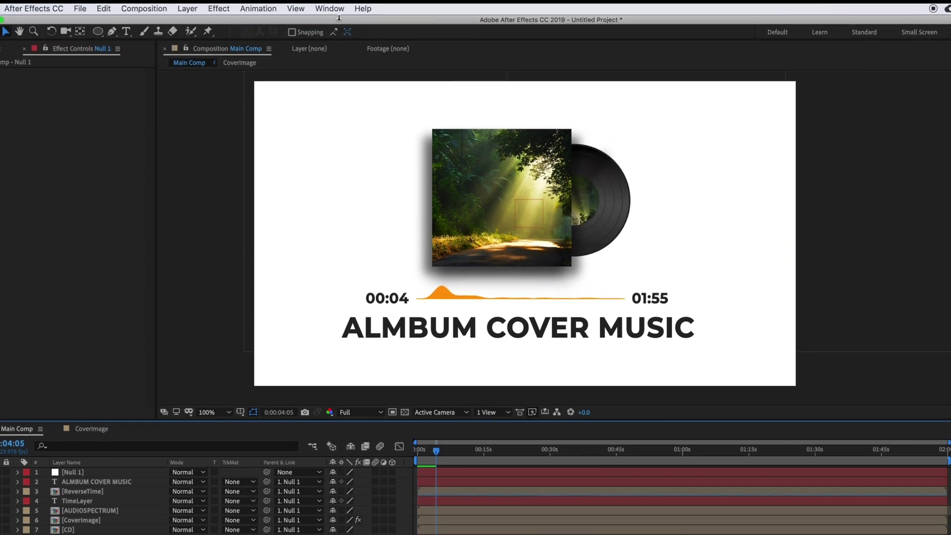
- Open Animation Composer and show the preview grid of its Text transition presets
click(330, 9)
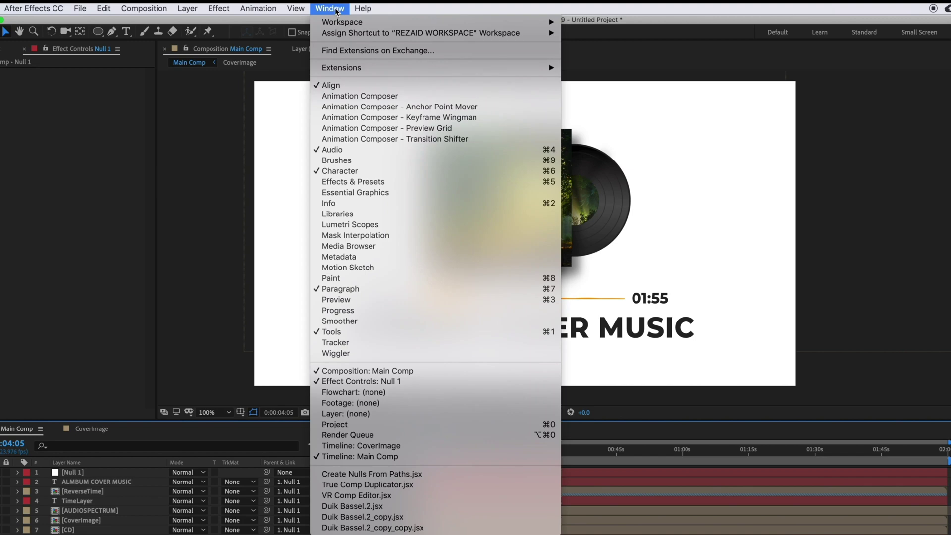
click(541, 107)
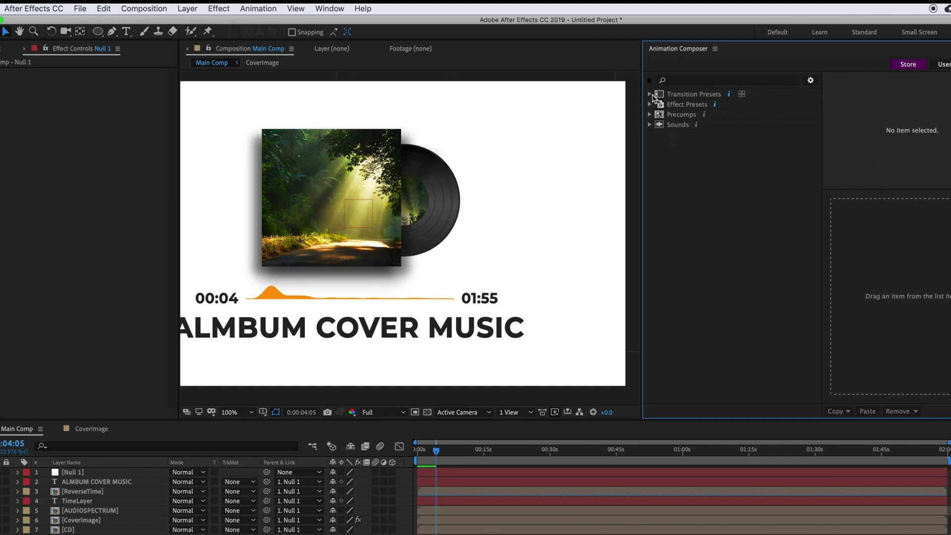
click(651, 94)
click(662, 124)
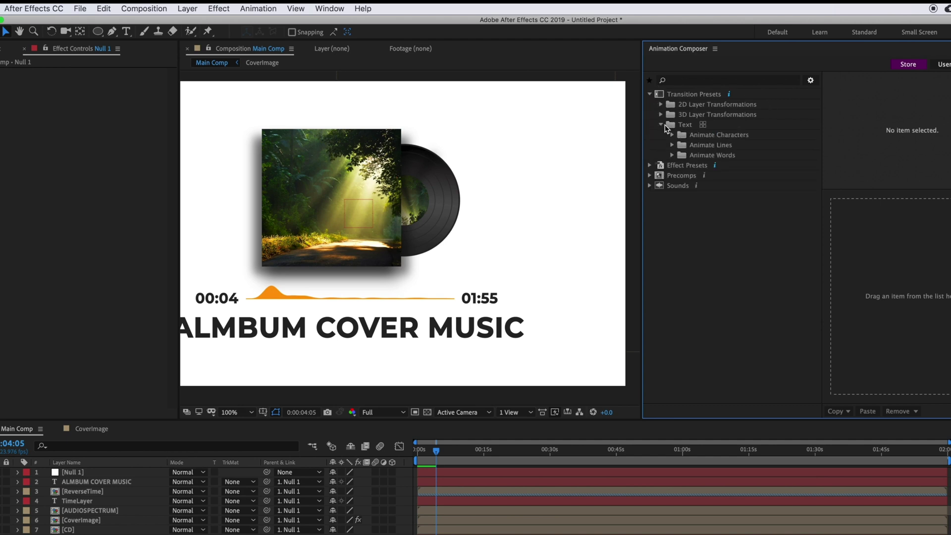
click(704, 125)
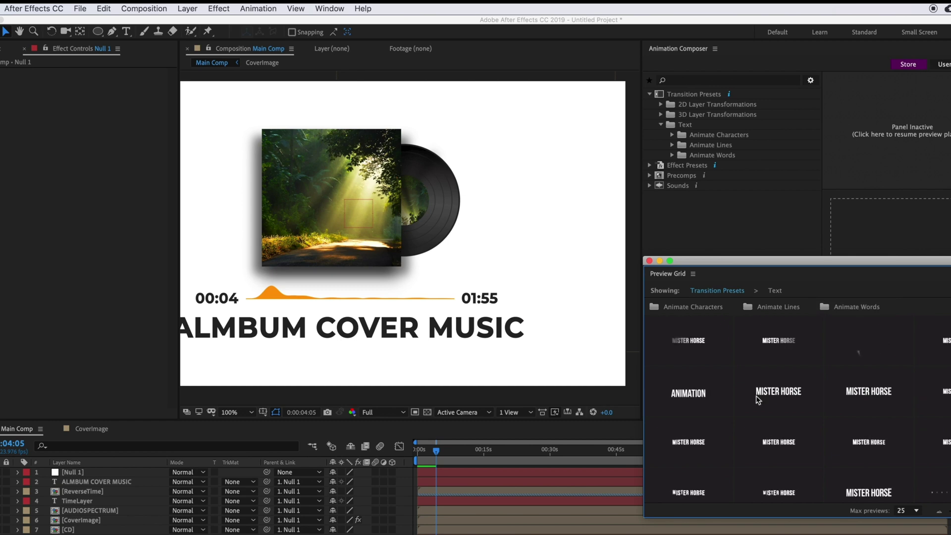
- Apply the Overshoot Position & Scale Characters preset, Bottom variant, as an In animation to the ALMBUM COVER MUSIC layer
click(77, 483)
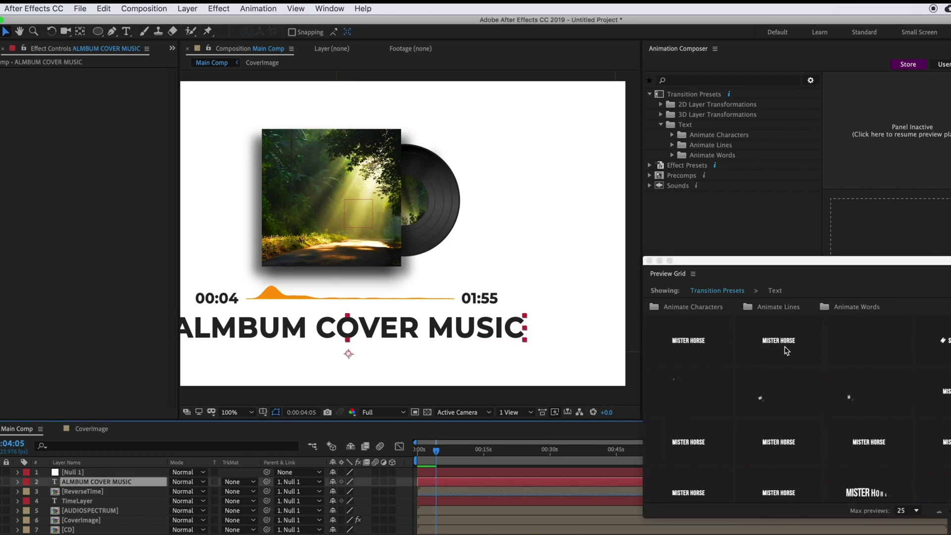
click(867, 395)
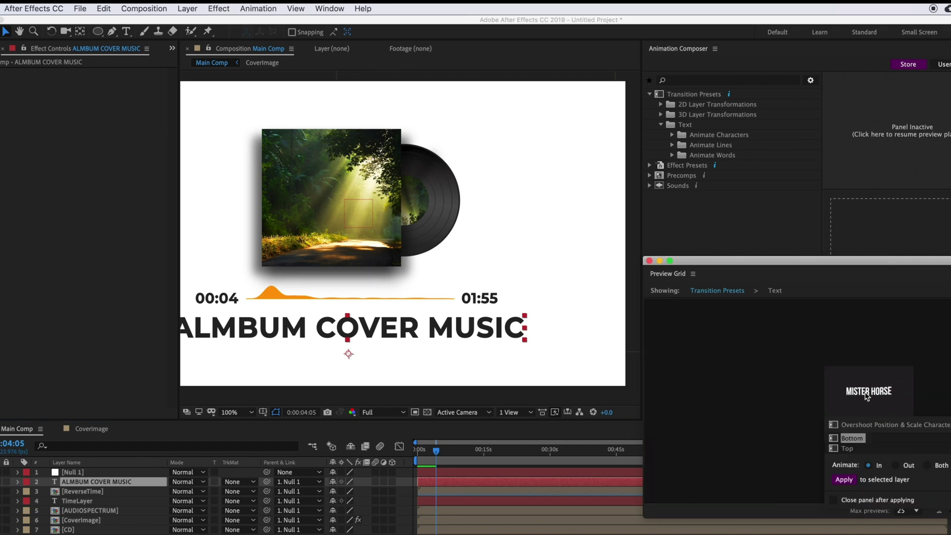
click(844, 480)
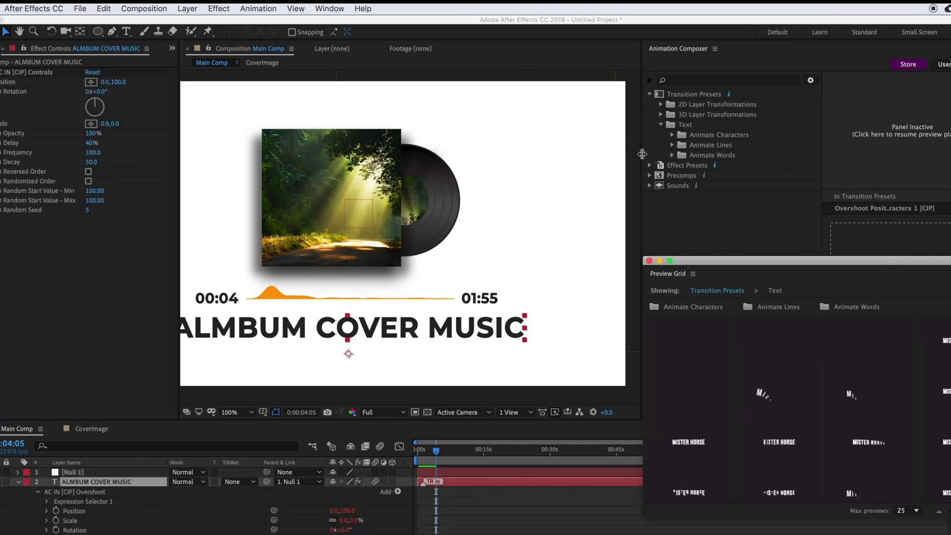
click(854, 154)
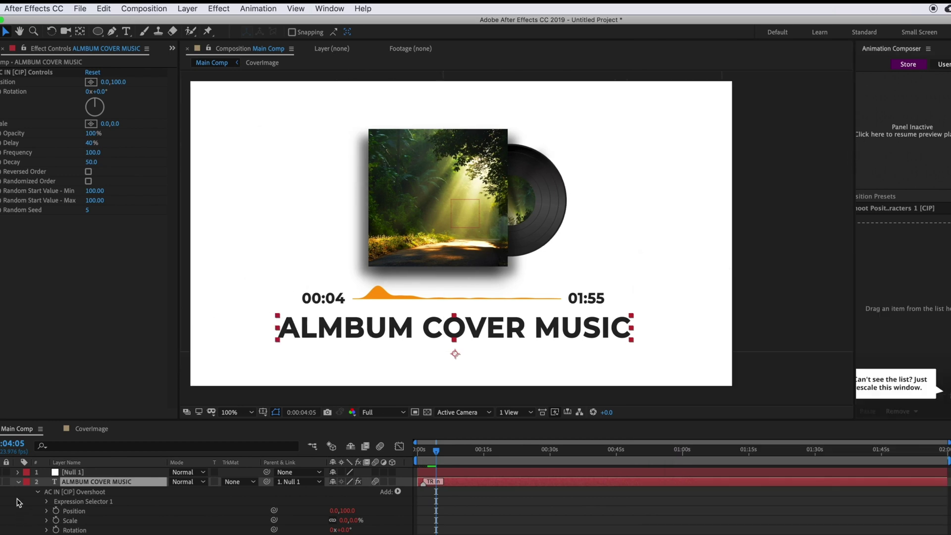
click(18, 483)
- Play the composition from the start to check the title's intro animation
key(Home)
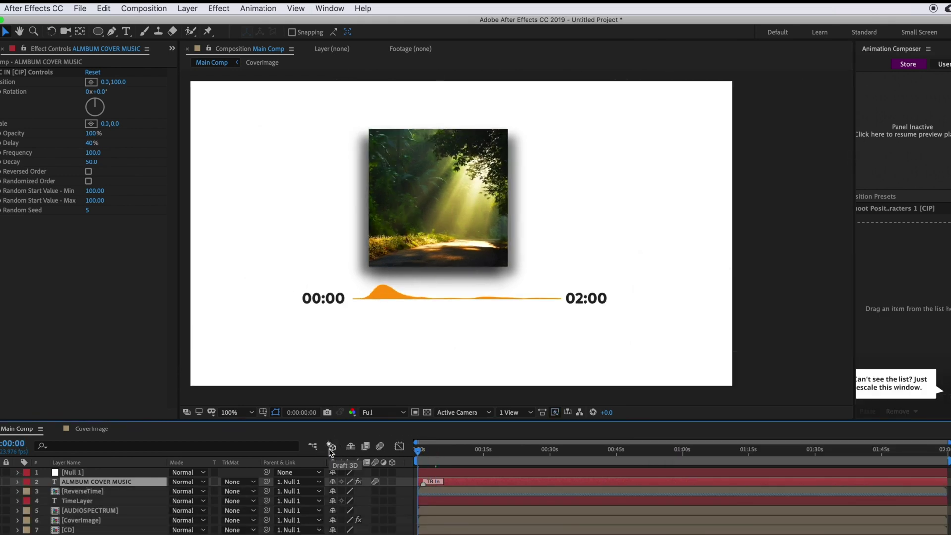
key(space)
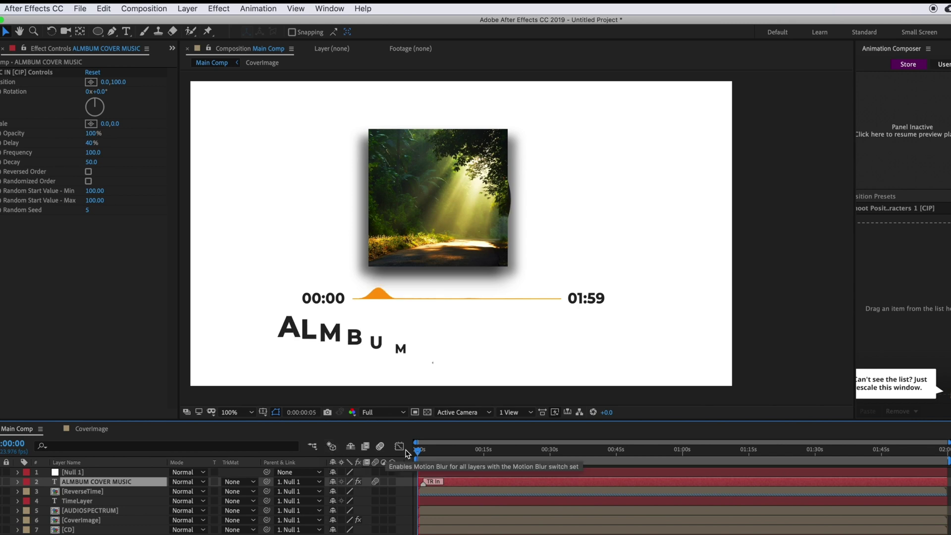
key(equal)
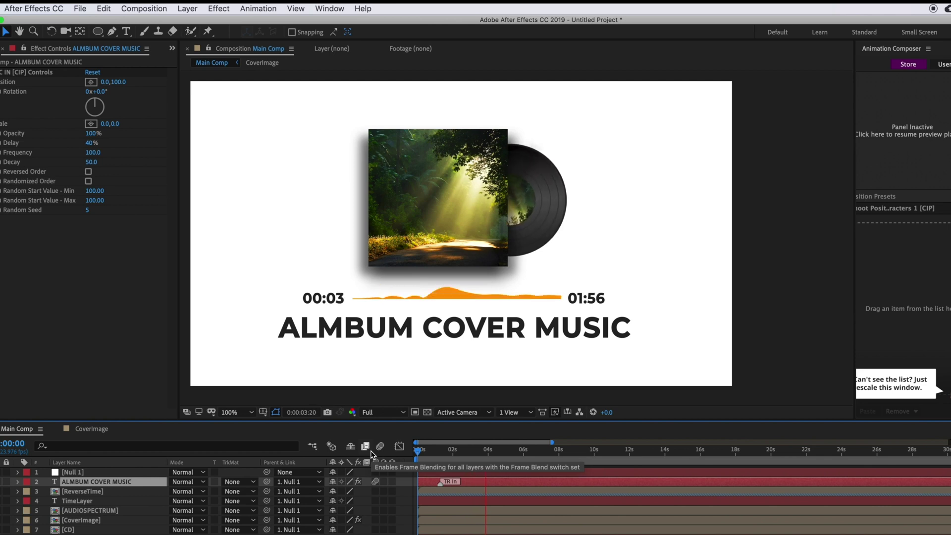
key(space)
key(space)
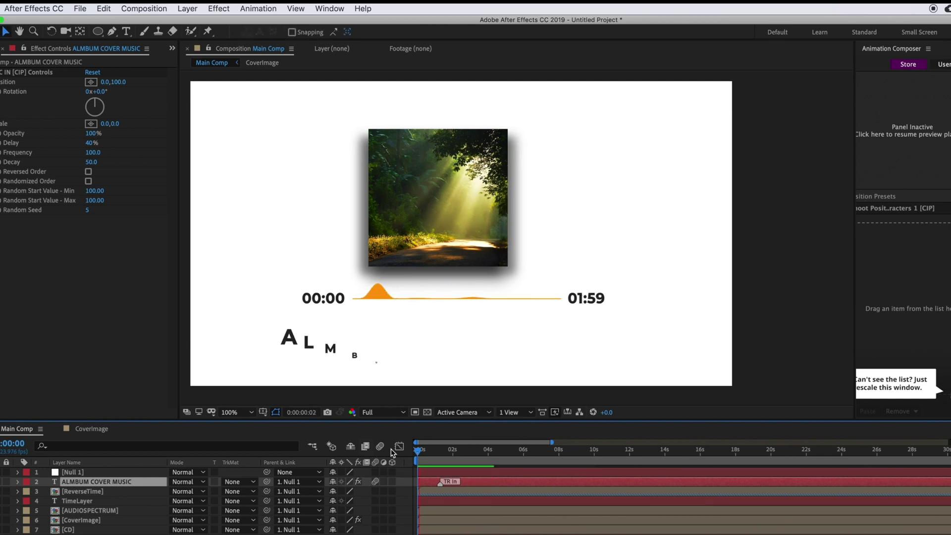